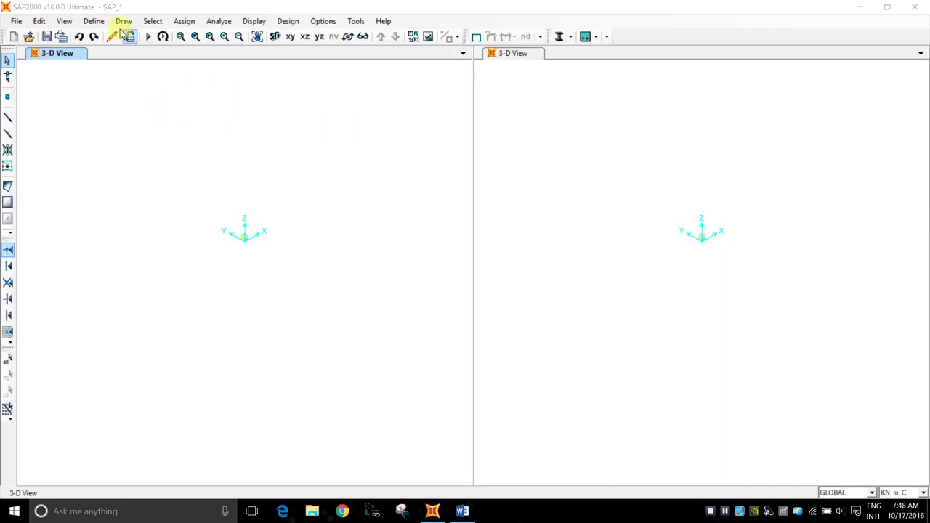
pyautogui.click(126, 23)
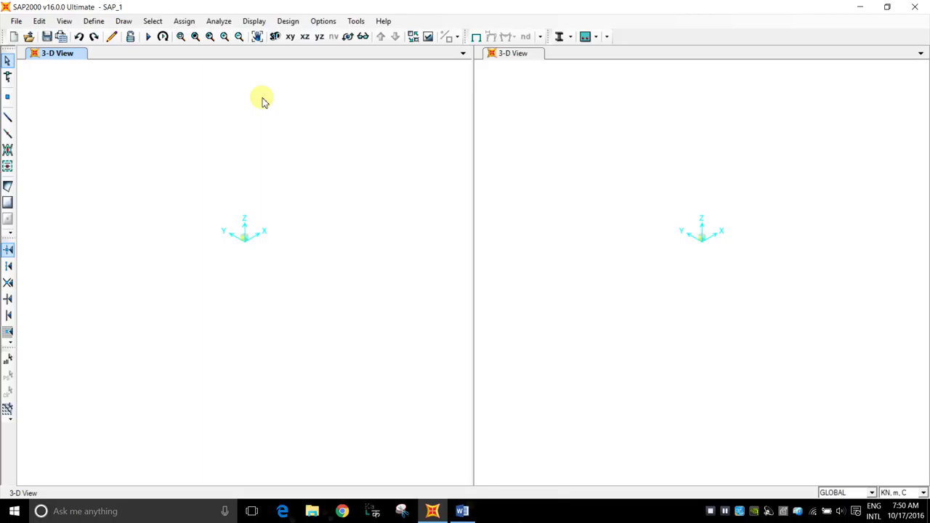
# Step: Edit the GLOBAL grid system and add X grid ordinates at 2 and 4 m
pyautogui.rightClick(207, 135)
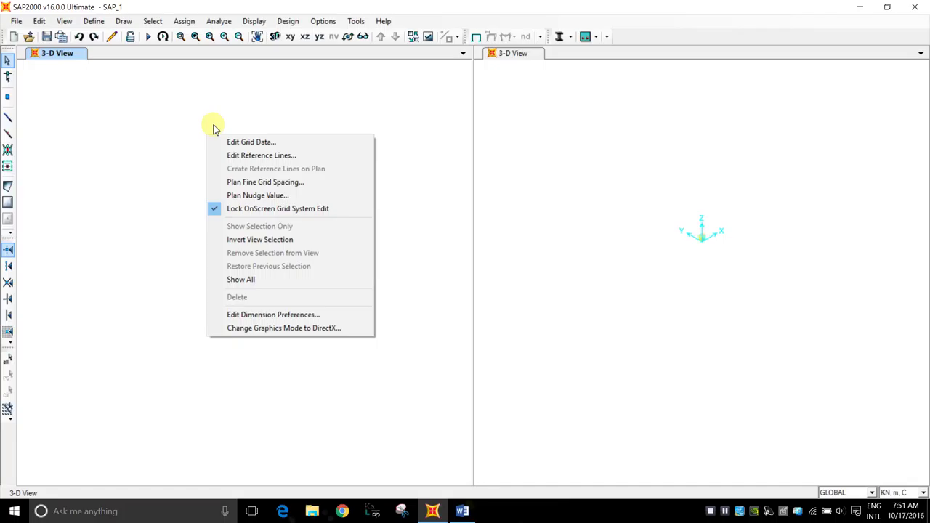
pyautogui.click(241, 142)
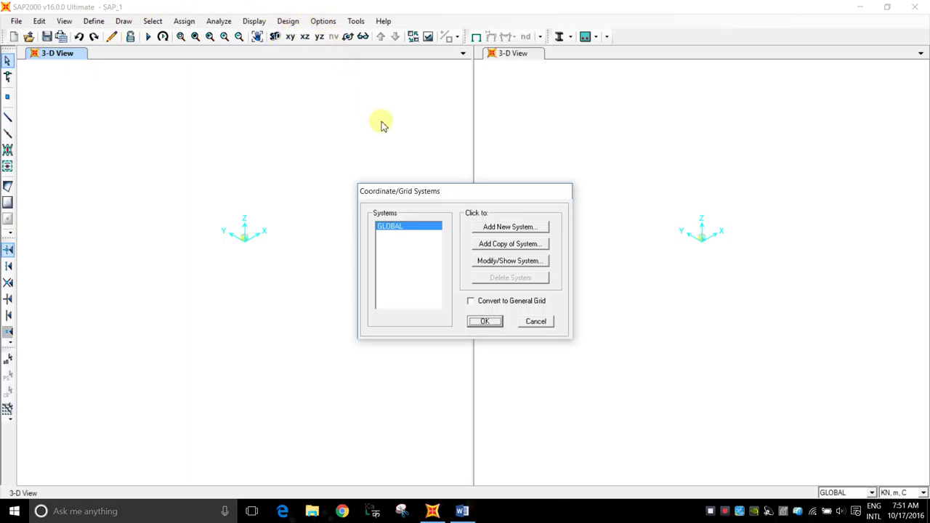
pyautogui.click(726, 515)
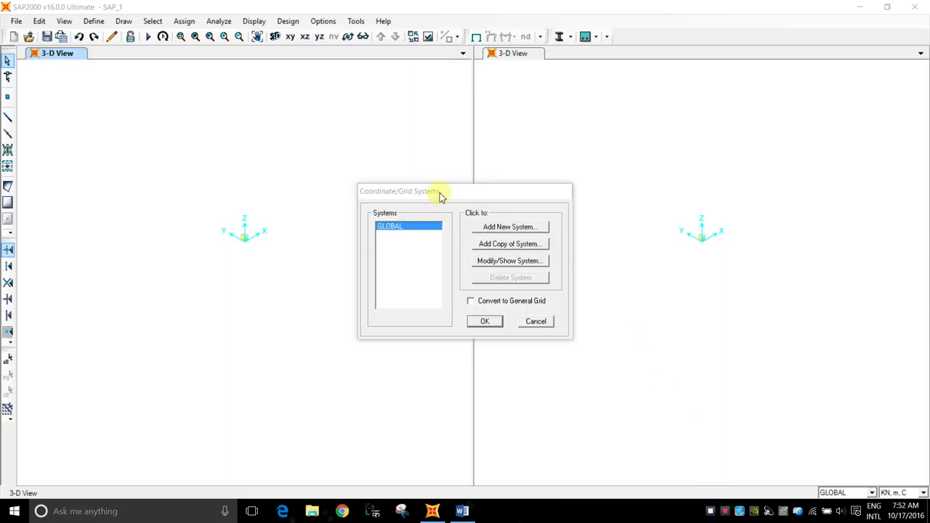
pyautogui.moveTo(436, 191); pyautogui.dragTo(368, 136)
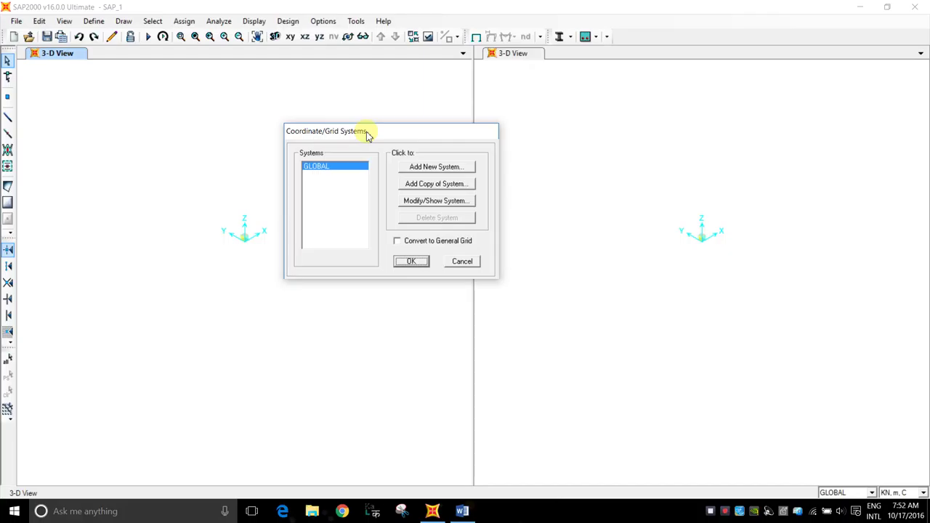
pyautogui.click(452, 207)
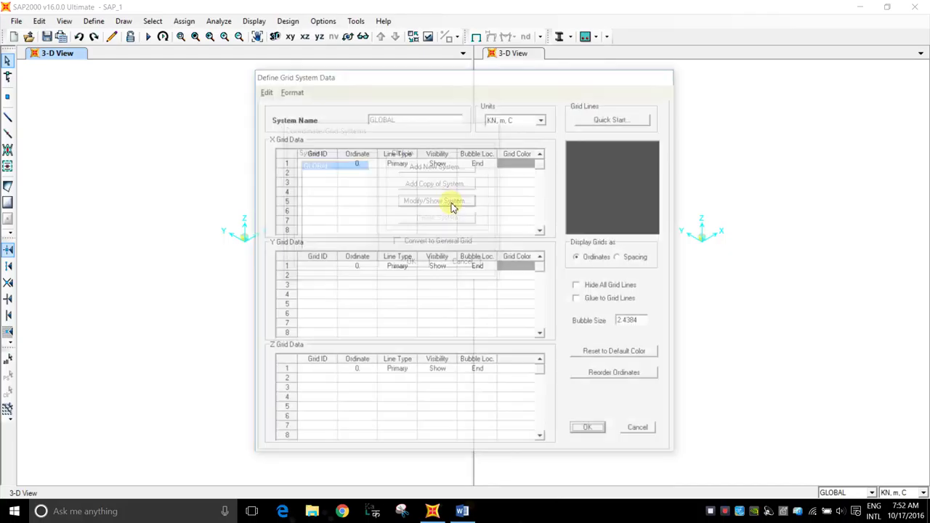
pyautogui.moveTo(371, 78); pyautogui.dragTo(347, 76)
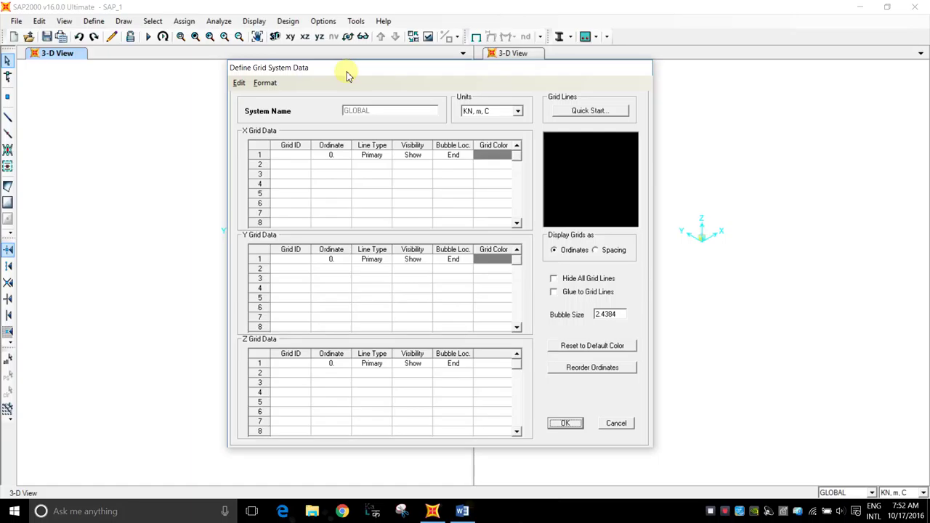
pyautogui.moveTo(347, 72); pyautogui.dragTo(343, 66)
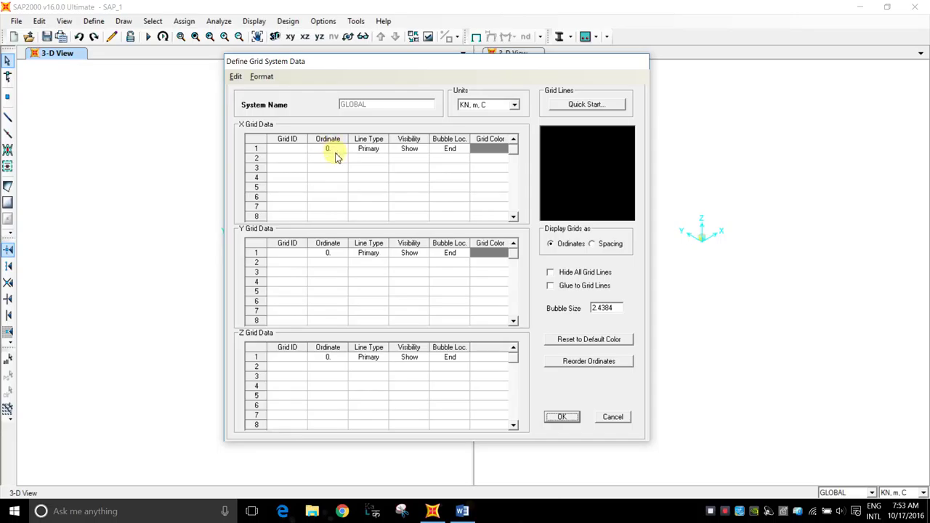
pyautogui.click(336, 158)
pyautogui.write('2')
pyautogui.click(336, 169)
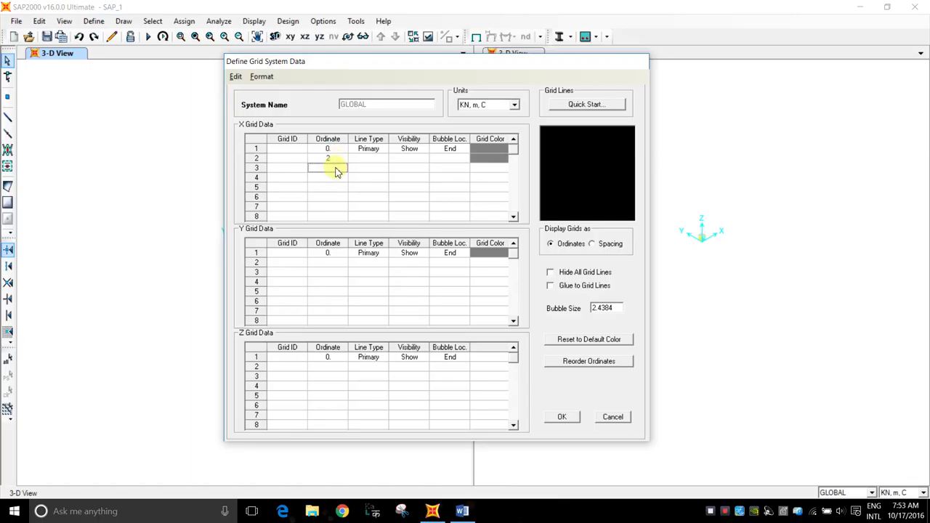
pyautogui.write('4')
pyautogui.press('Return')
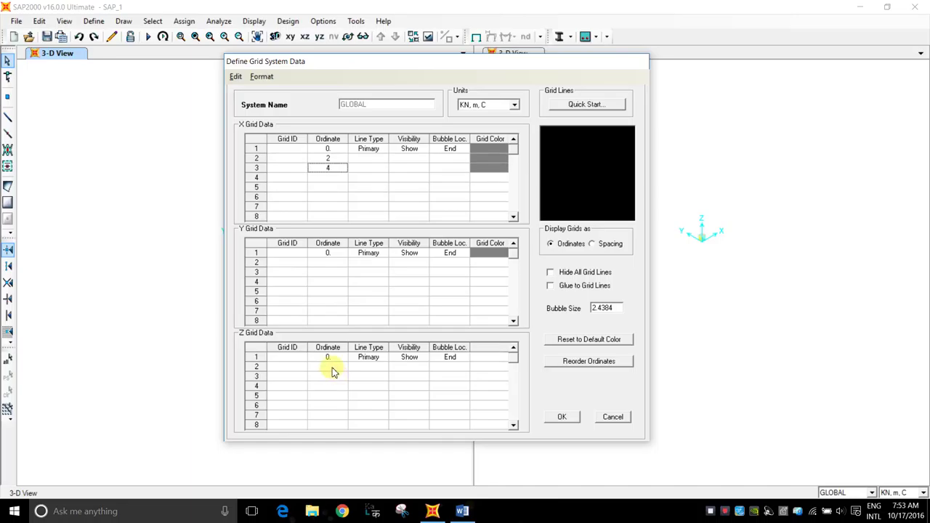
# Step: Add a Z grid ordinate at 1 m and apply the changes to the GLOBAL grid system
pyautogui.click(328, 367)
pyautogui.click(327, 367)
pyautogui.write('1')
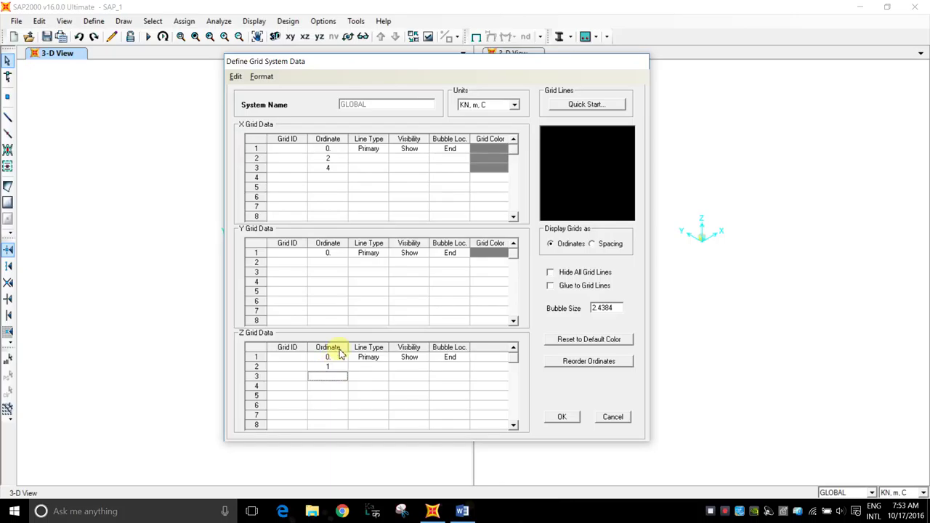
pyautogui.press('Return')
pyautogui.click(561, 417)
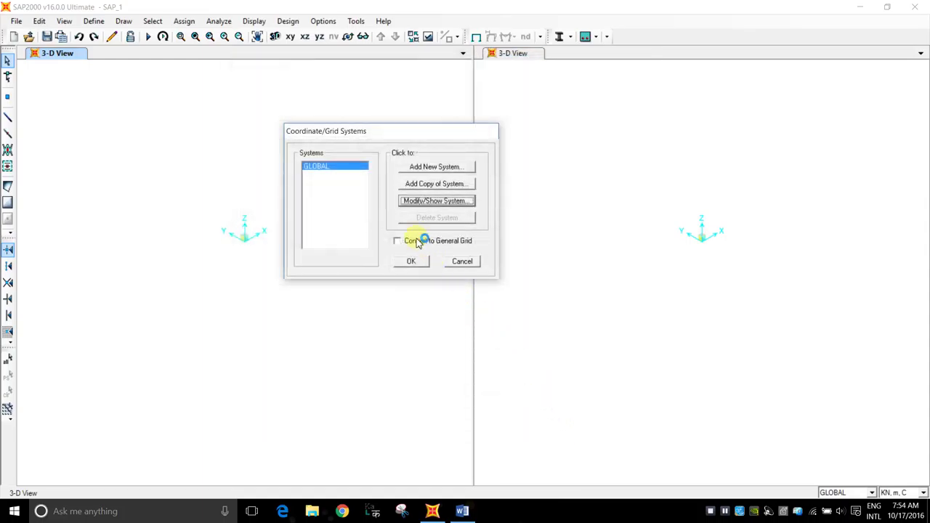
pyautogui.click(417, 261)
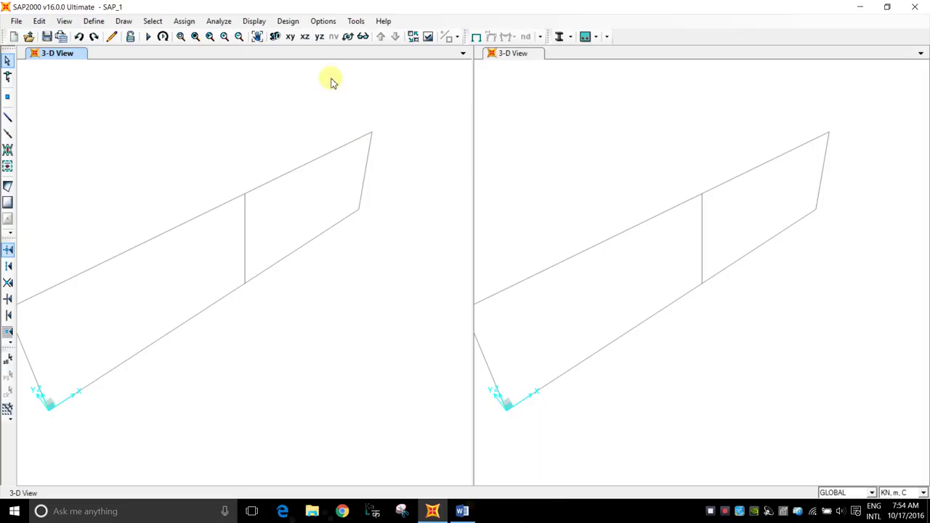
# Step: Set the first view to the X-Z plane at Y=0, add a new view window beside it and return to the X-Z view
pyautogui.click(305, 38)
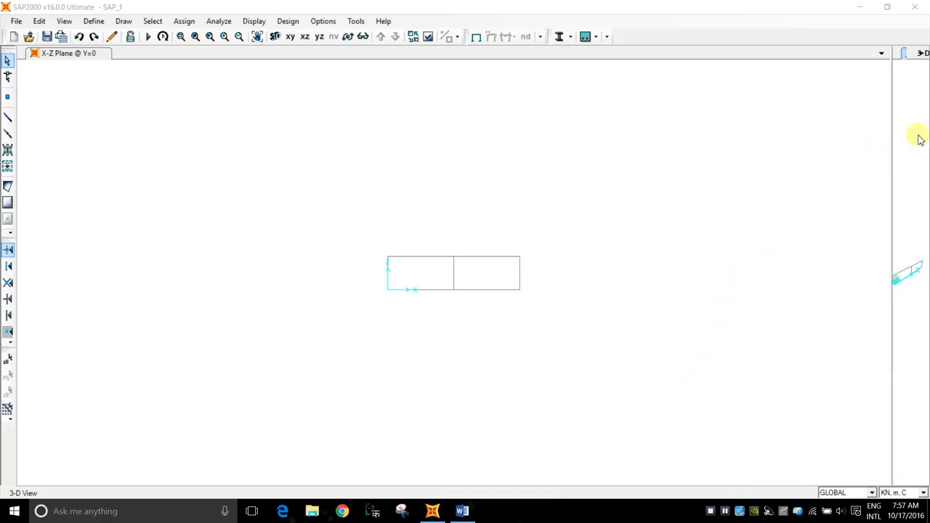
pyautogui.click(881, 54)
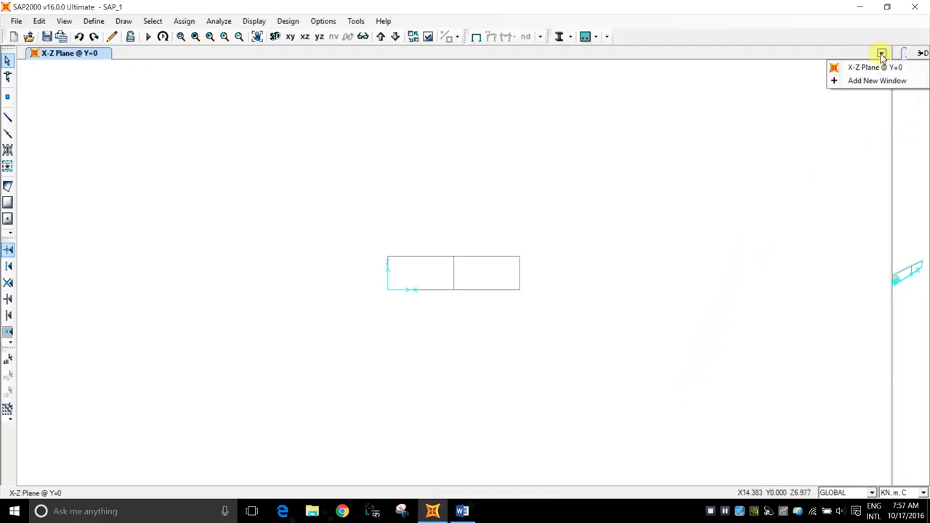
pyautogui.click(876, 81)
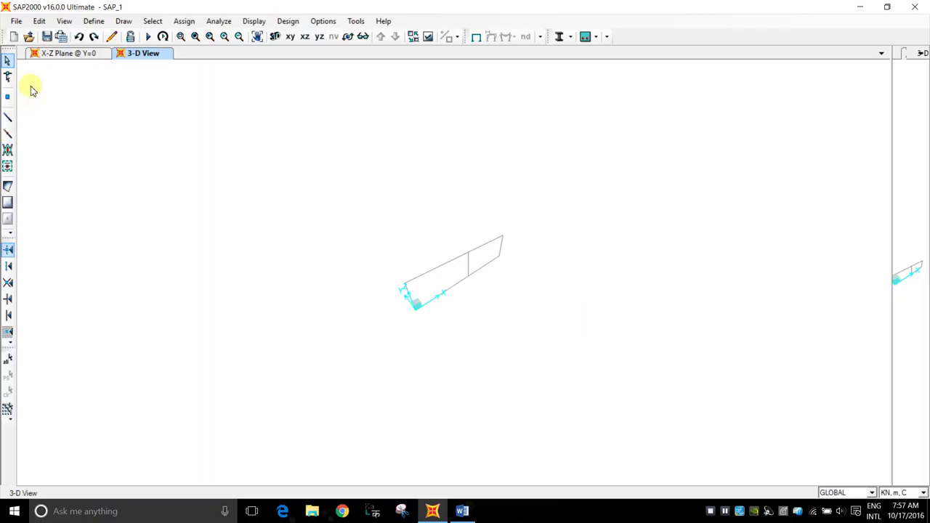
pyautogui.click(61, 54)
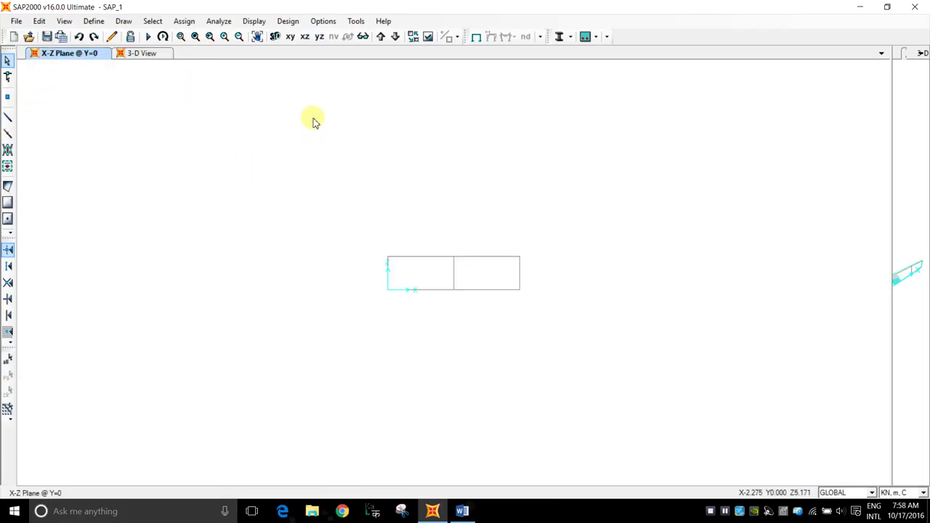
pyautogui.click(724, 512)
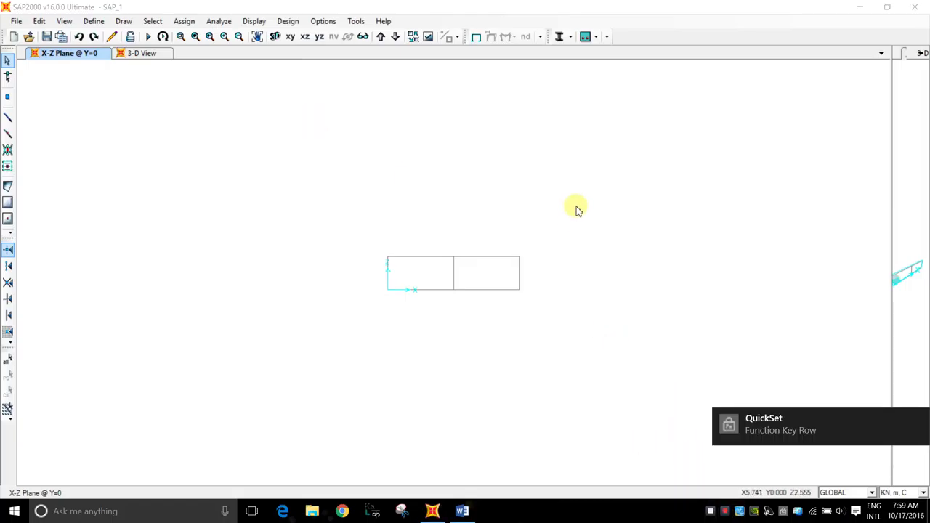
pyautogui.press('super')
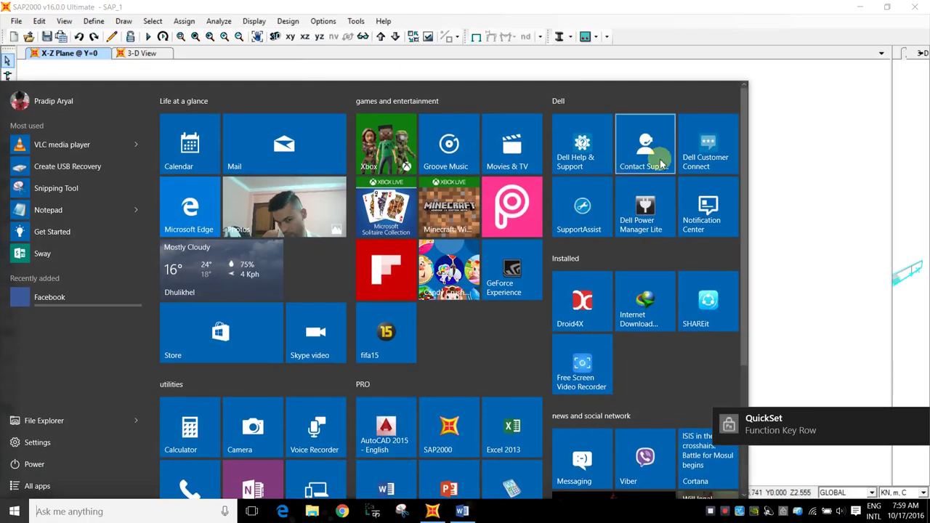
pyautogui.press('super')
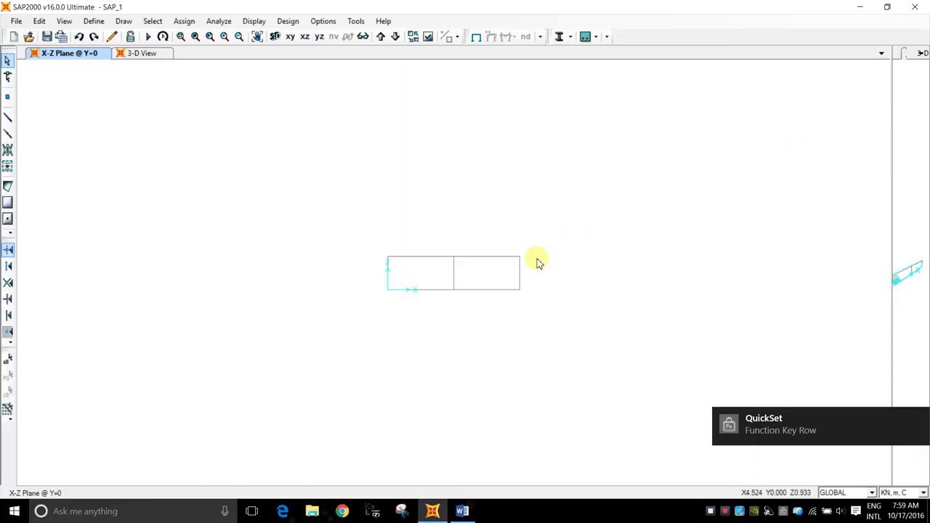
pyautogui.press('XF86AudioLowerVolume')
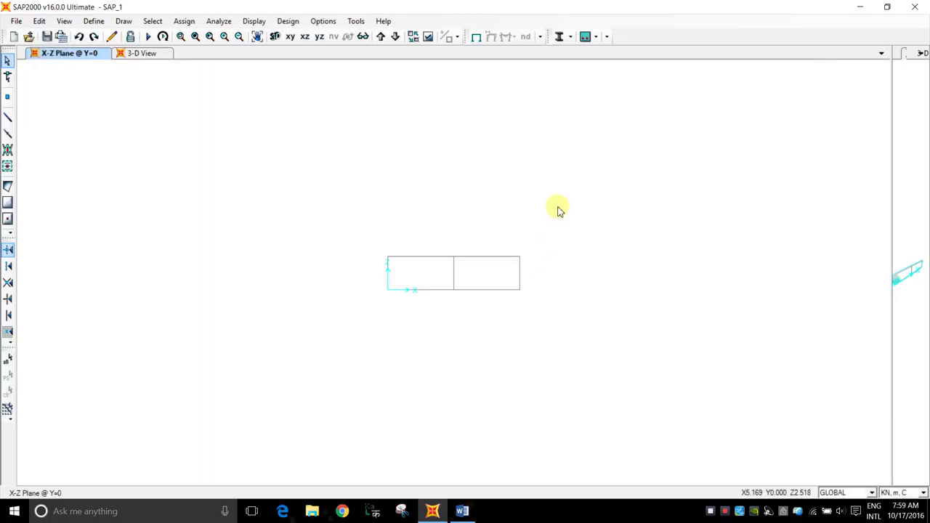
# Step: Enlarge the grid in the X-Z plane view and close the extra 3-D View window beside it
pyautogui.click(195, 37)
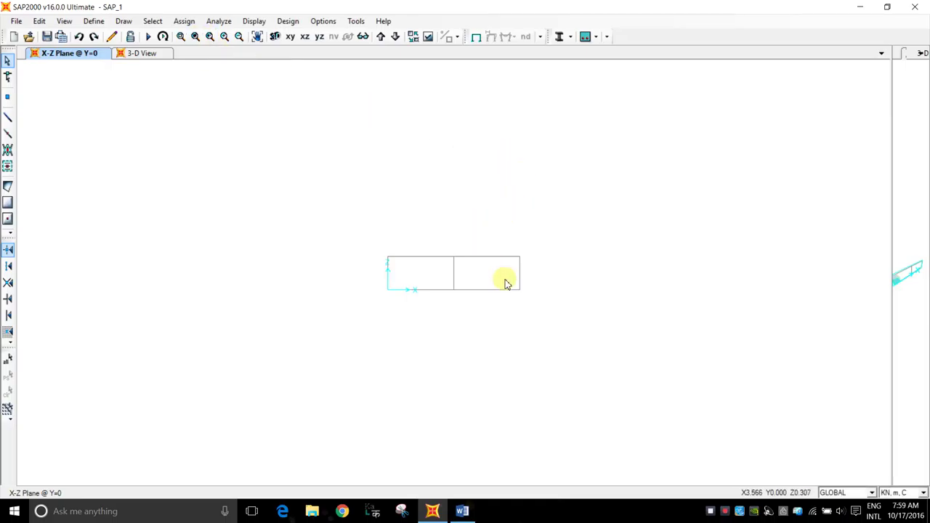
pyautogui.click(224, 37)
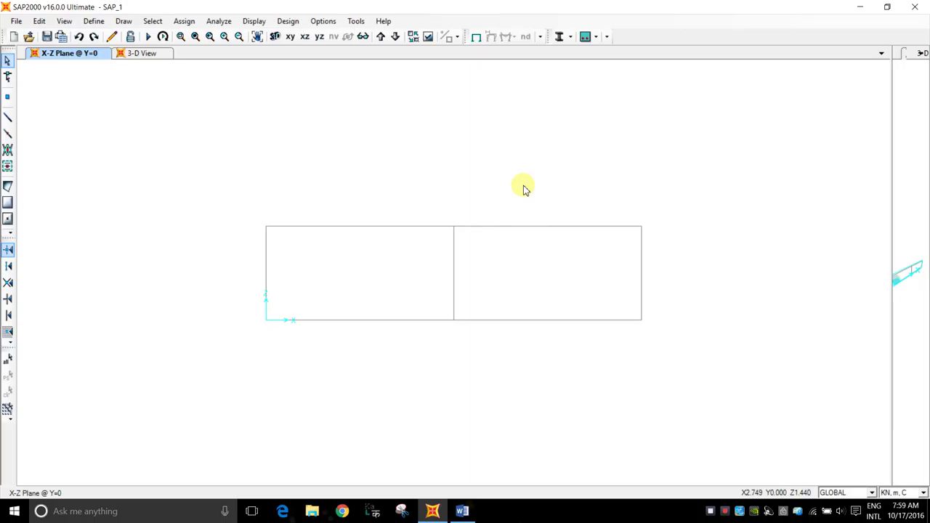
pyautogui.click(716, 508)
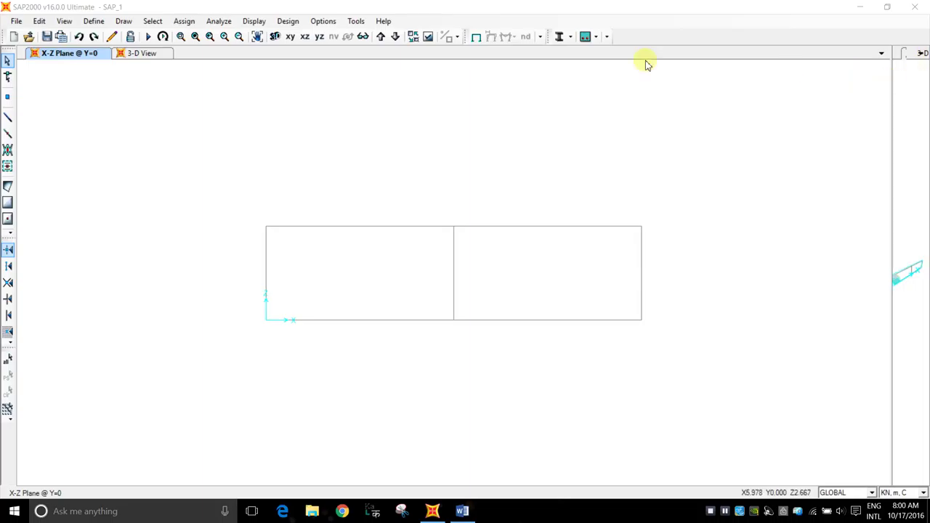
pyautogui.click(147, 54)
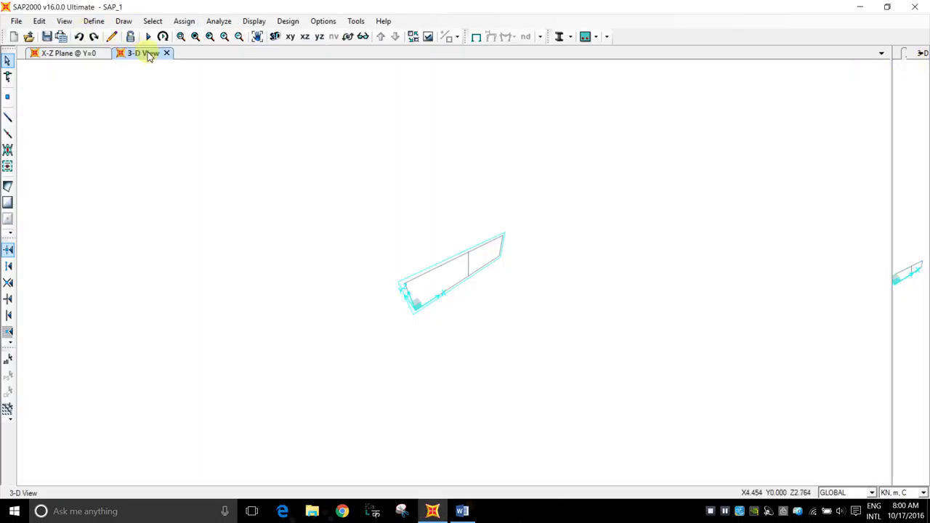
pyautogui.click(167, 54)
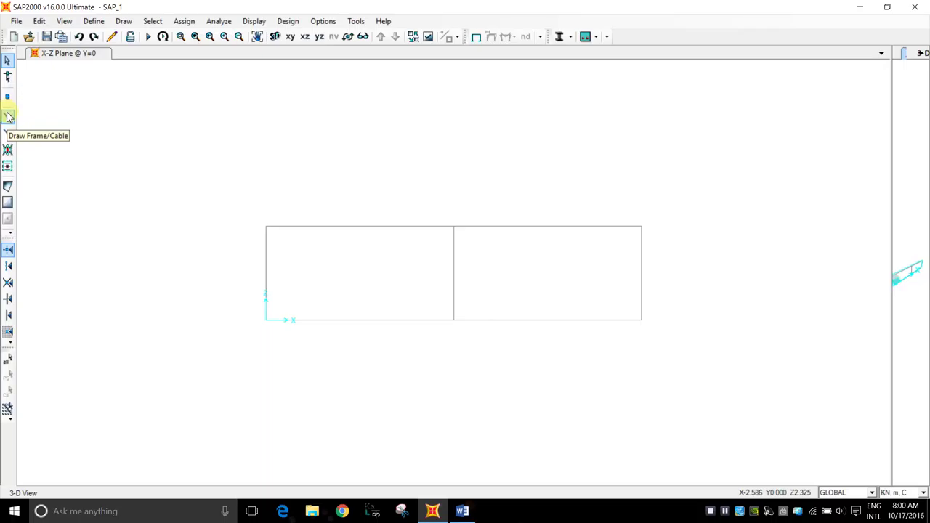
pyautogui.click(125, 22)
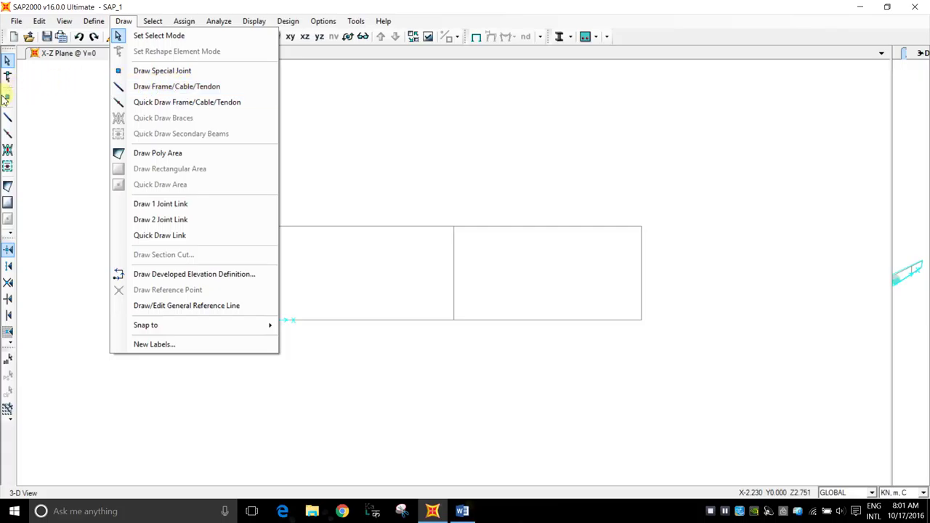
pyautogui.click(40, 109)
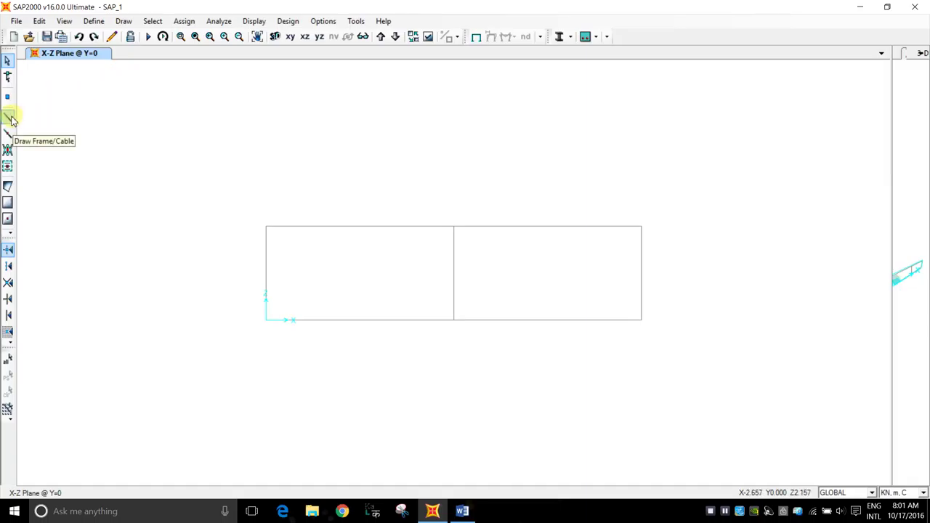
# Step: Draw two straight FSEC1 frame members along the grid's base line, from X=0 to 2 m and from X=2 to 4 m
pyautogui.click(11, 119)
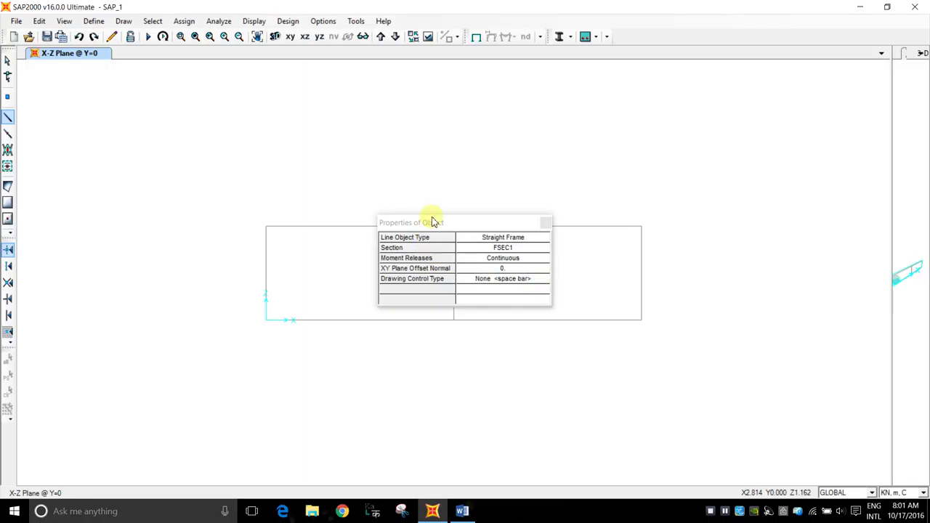
pyautogui.moveTo(438, 224); pyautogui.dragTo(456, 155)
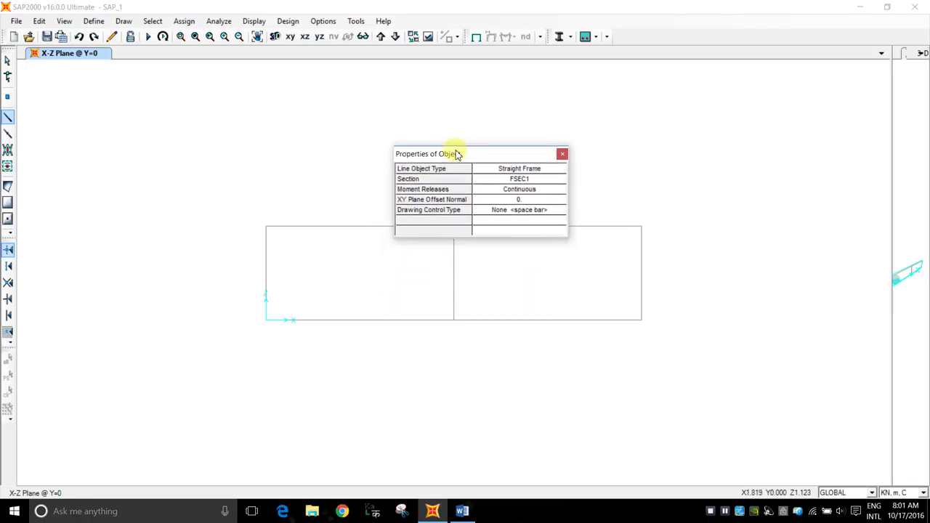
pyautogui.moveTo(457, 155); pyautogui.dragTo(470, 132)
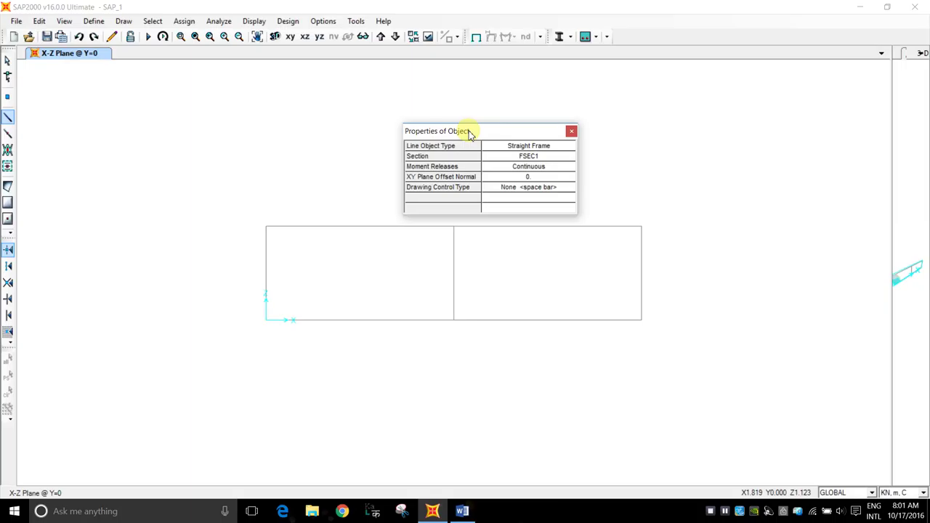
pyautogui.moveTo(470, 133); pyautogui.dragTo(475, 105)
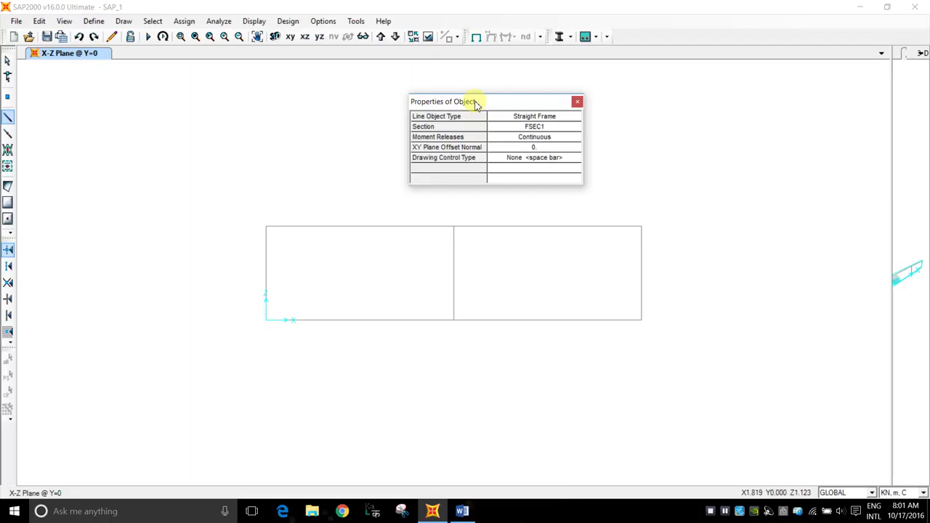
pyautogui.moveTo(475, 104); pyautogui.dragTo(448, 109)
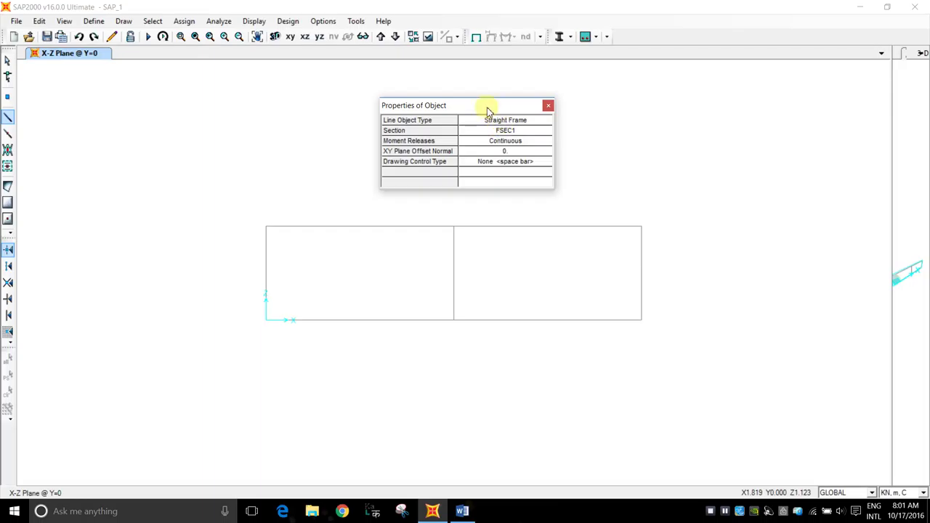
pyautogui.moveTo(473, 108); pyautogui.dragTo(419, 96)
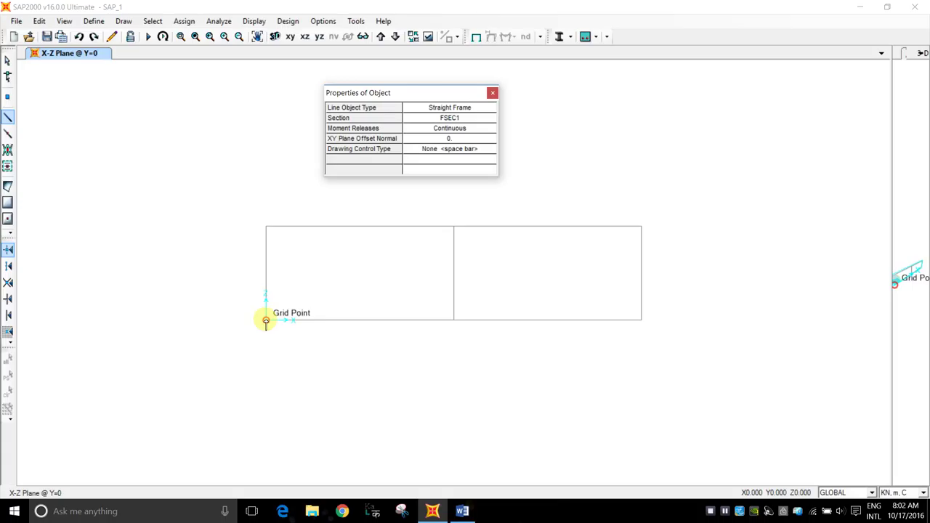
pyautogui.click(492, 93)
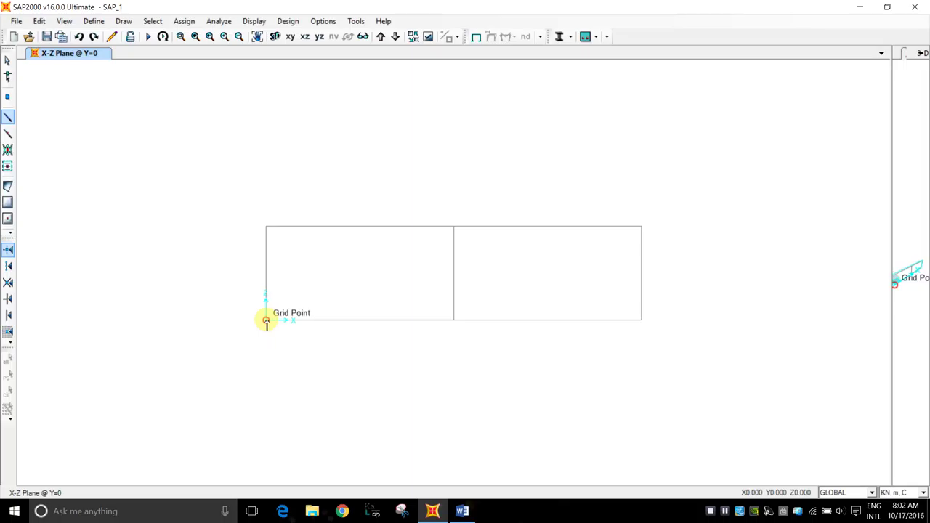
pyautogui.click(267, 320)
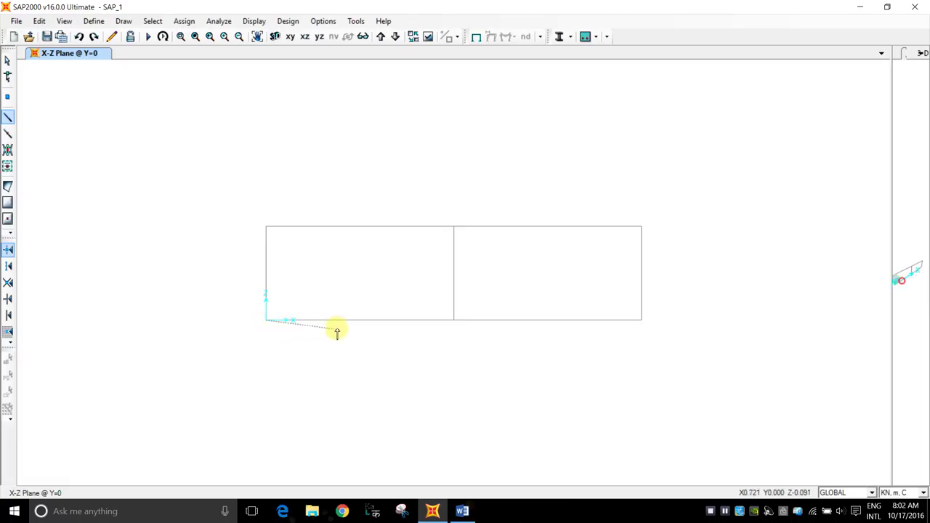
pyautogui.click(454, 321)
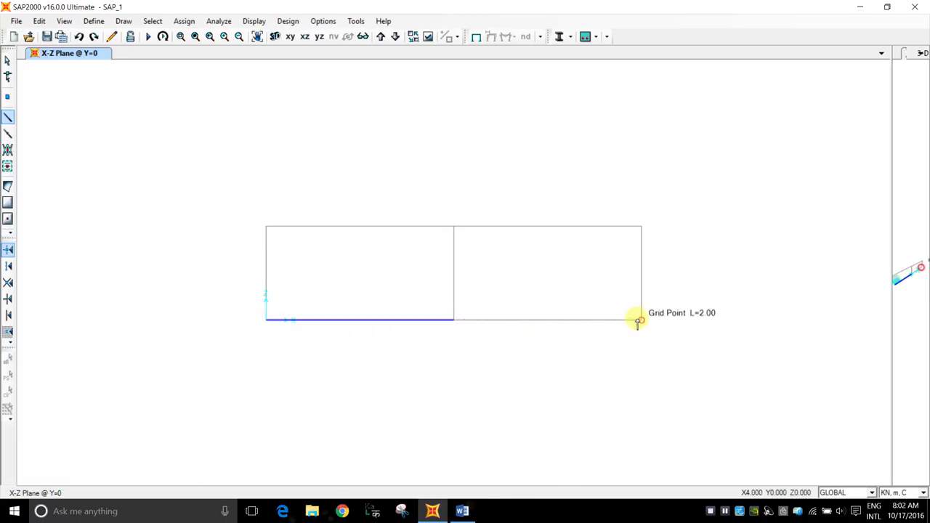
pyautogui.click(642, 320)
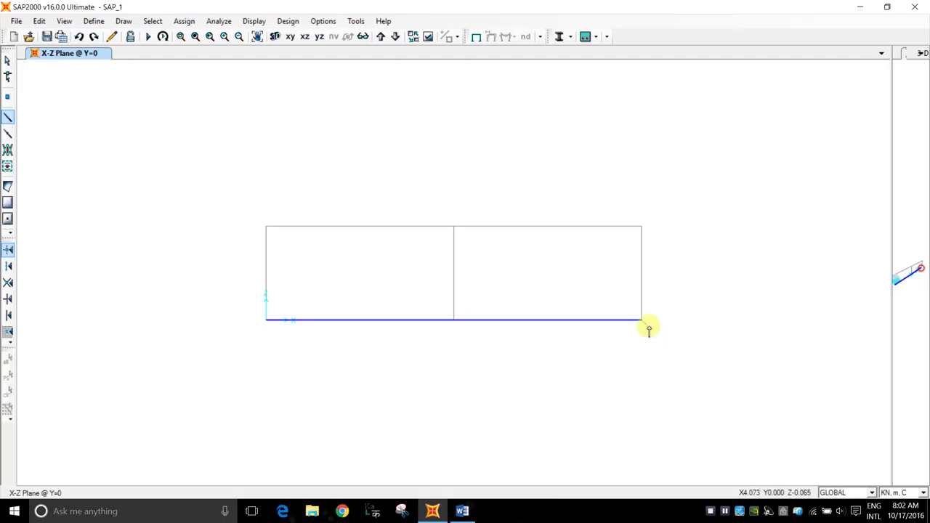
pyautogui.press('Escape')
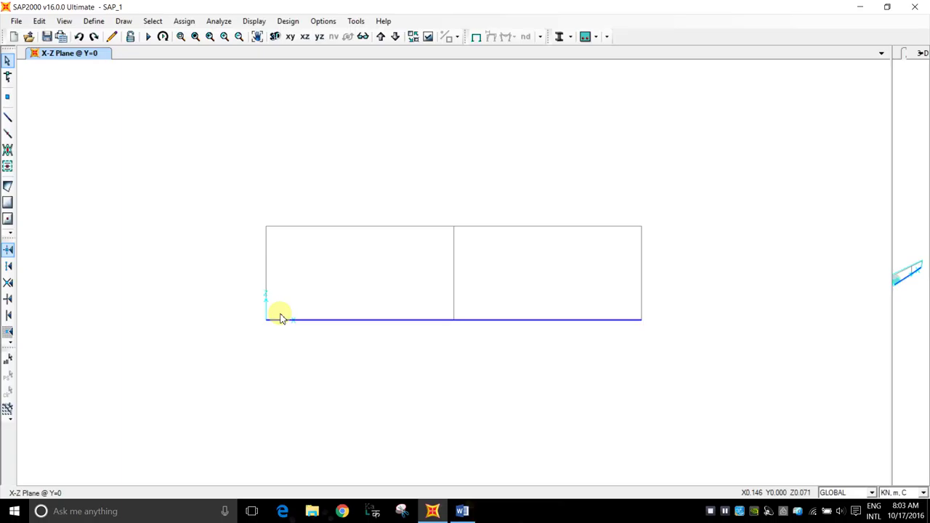
# Step: Delete both frame members on the grid's base line
pyautogui.click(522, 319)
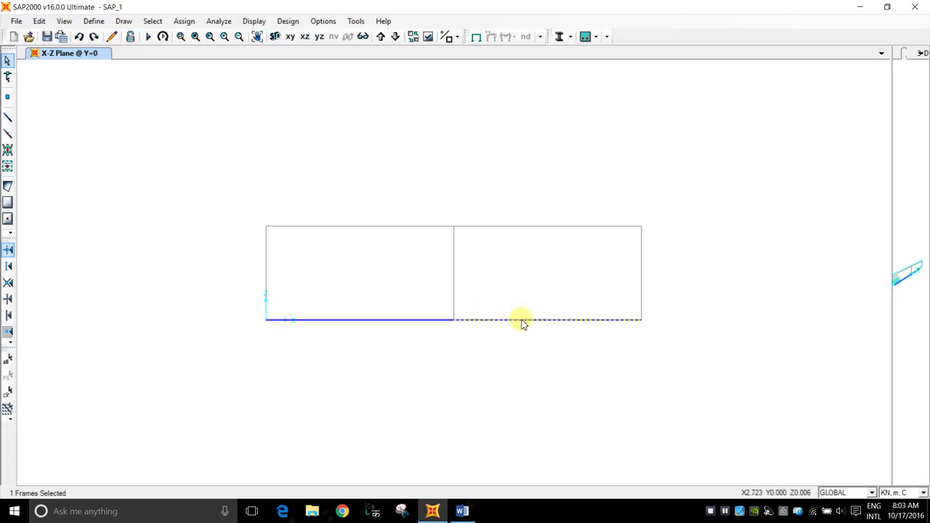
pyautogui.click(522, 321)
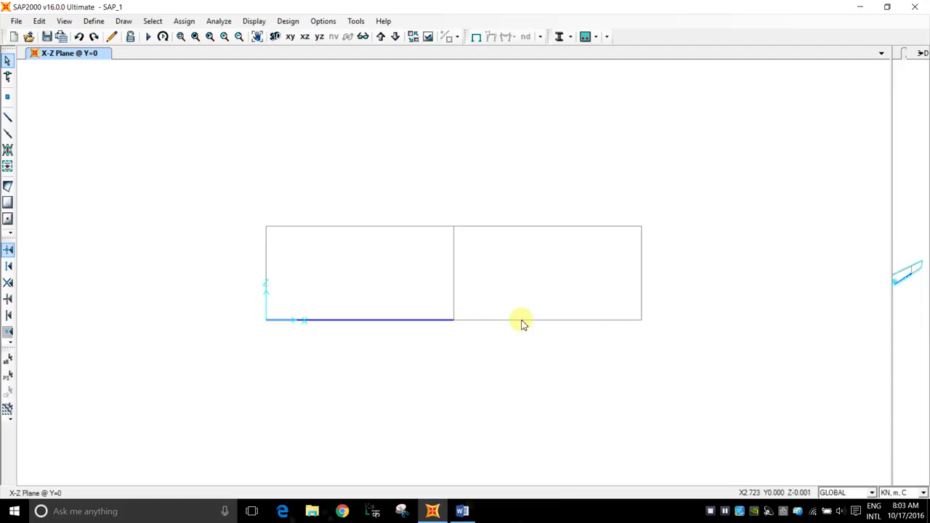
pyautogui.click(367, 319)
pyautogui.click(368, 320)
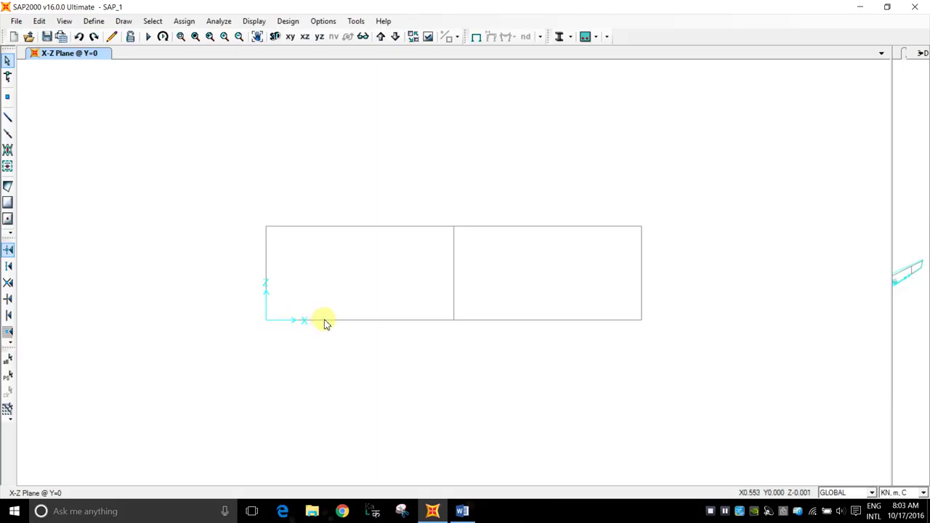
# Step: Redraw two straight FSEC1 frame members at Z=0, one between X=0 and 2 m and one between X=2 and 4 m
pyautogui.click(8, 118)
pyautogui.click(265, 319)
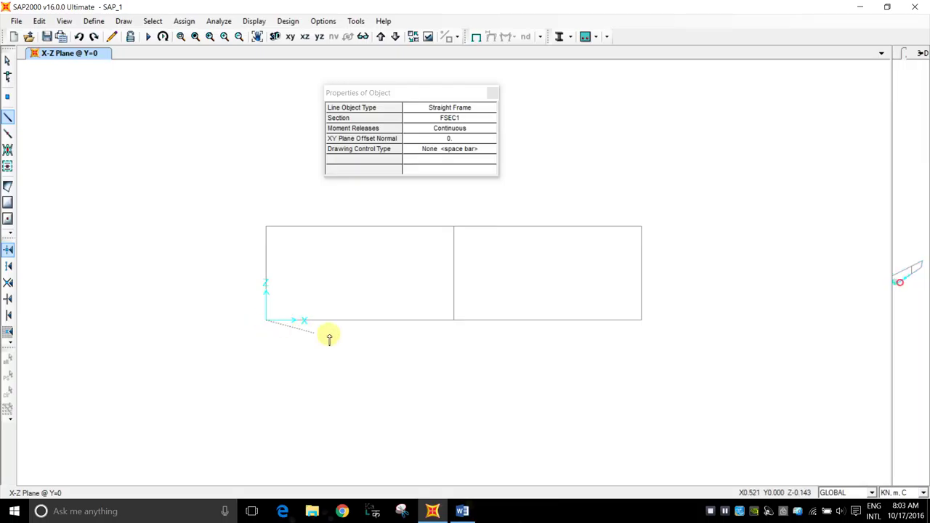
pyautogui.click(454, 320)
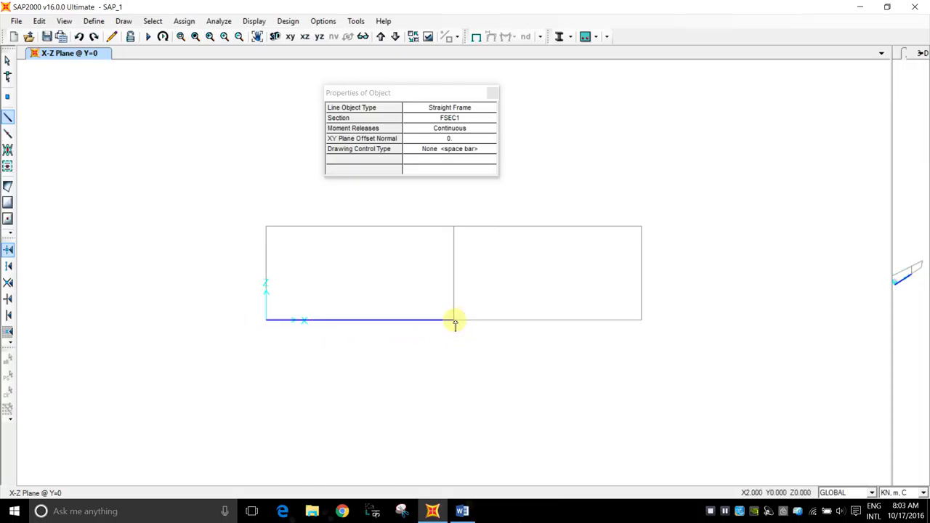
pyautogui.click(642, 320)
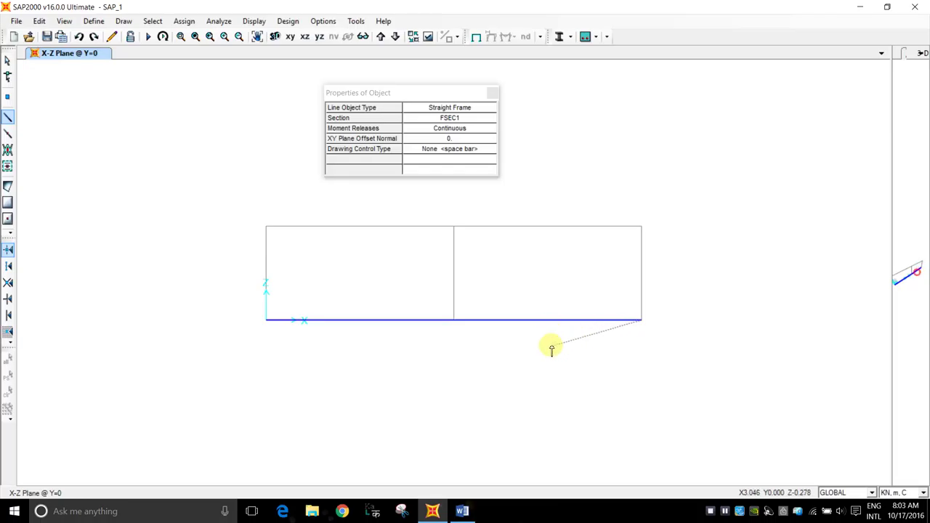
pyautogui.press('Escape')
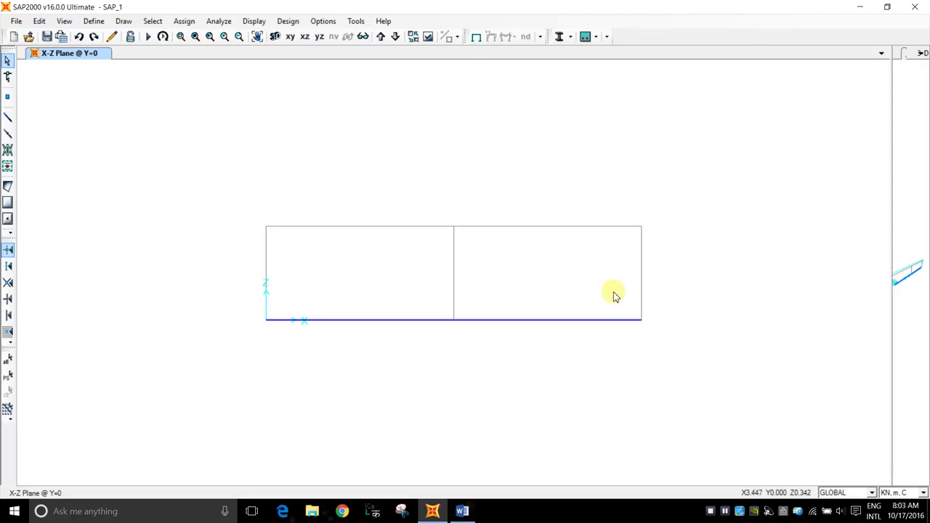
pyautogui.click(716, 506)
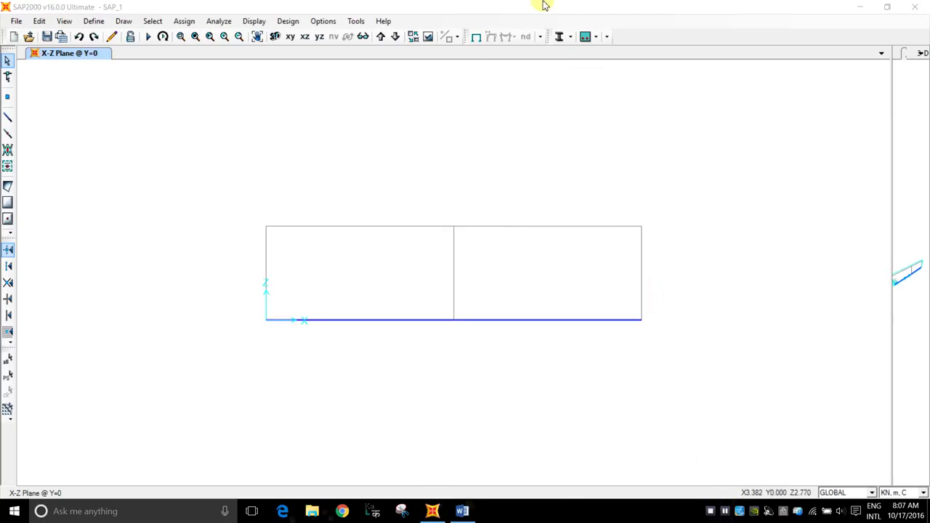
pyautogui.click(296, 120)
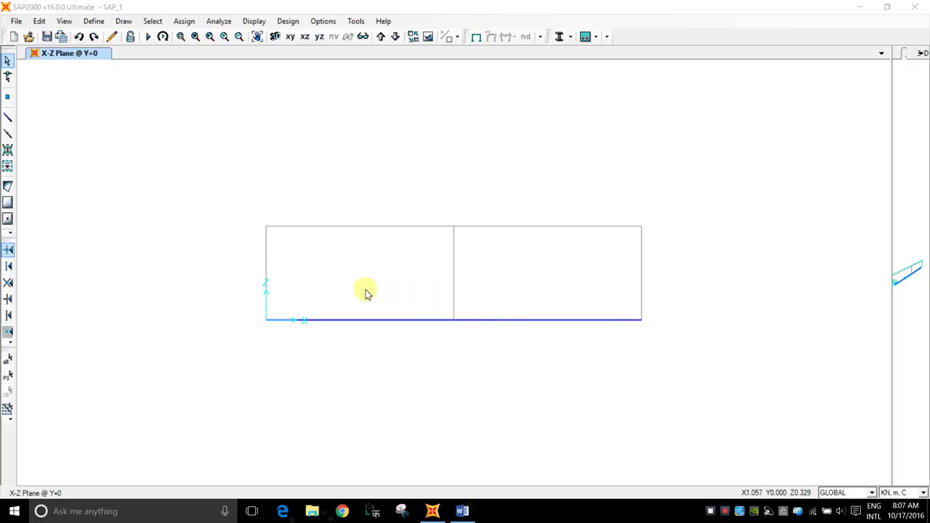
# Step: Assign a pinned support to the beam's joint at X=0, restraining Translation 1, 2 and 3
pyautogui.click(266, 320)
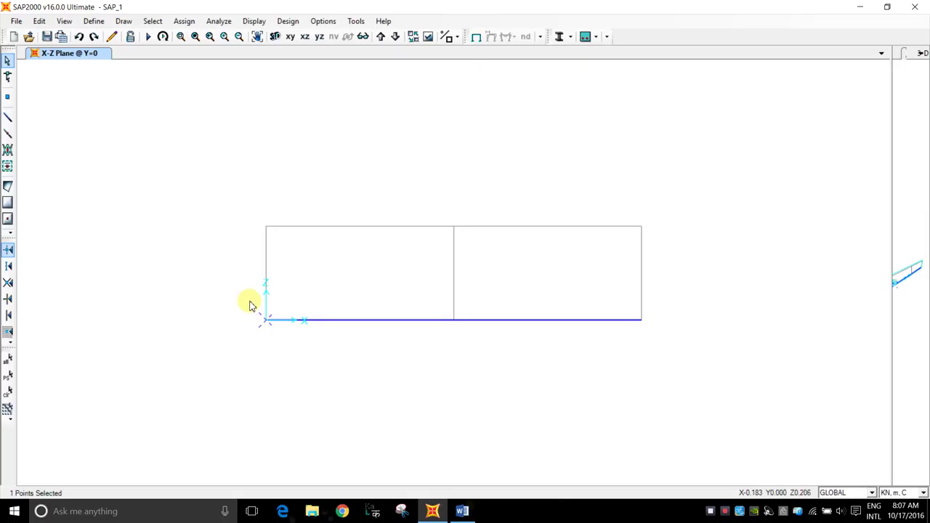
pyautogui.moveTo(245, 295); pyautogui.dragTo(296, 347)
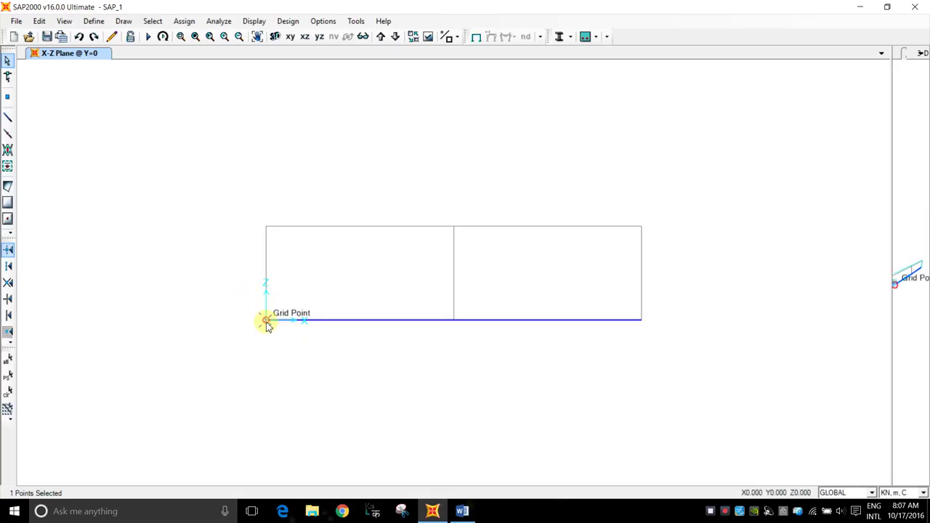
pyautogui.click(185, 22)
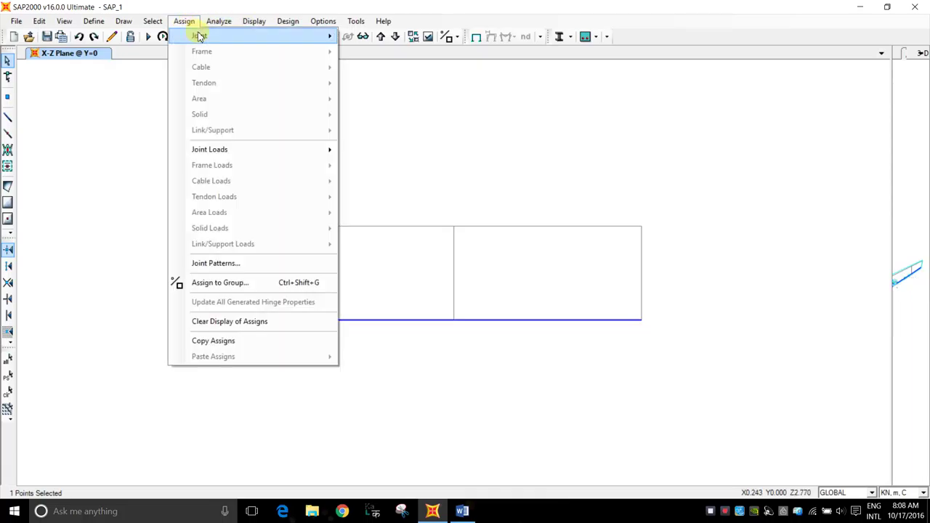
pyautogui.moveTo(239, 35)
pyautogui.click(379, 37)
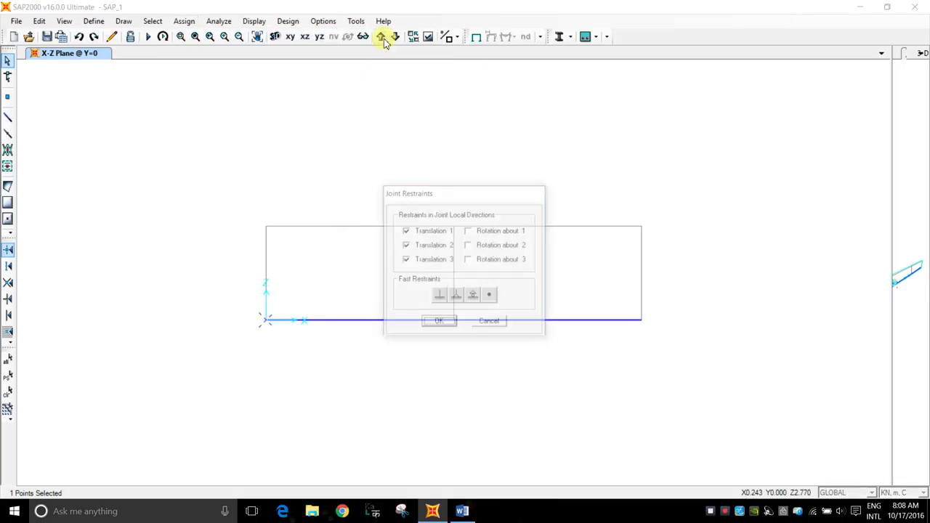
pyautogui.moveTo(463, 200); pyautogui.dragTo(461, 150)
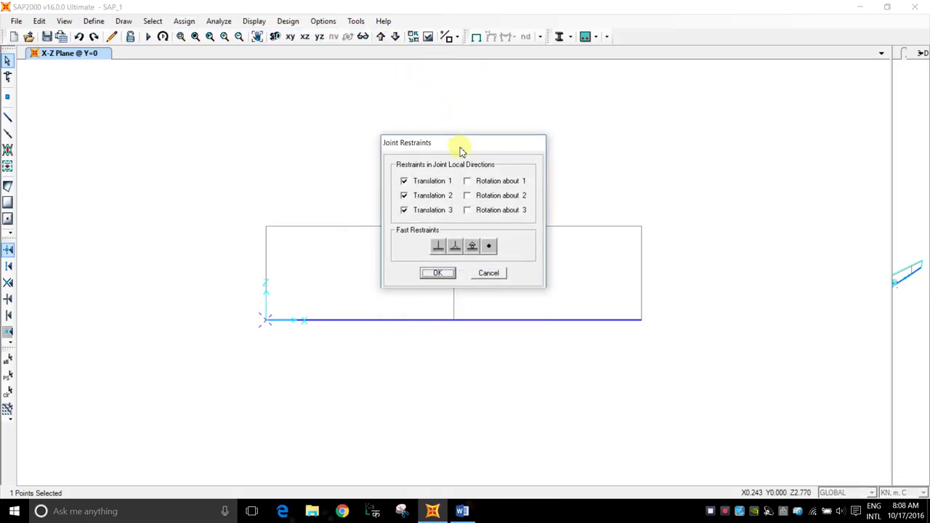
pyautogui.click(455, 248)
pyautogui.click(436, 273)
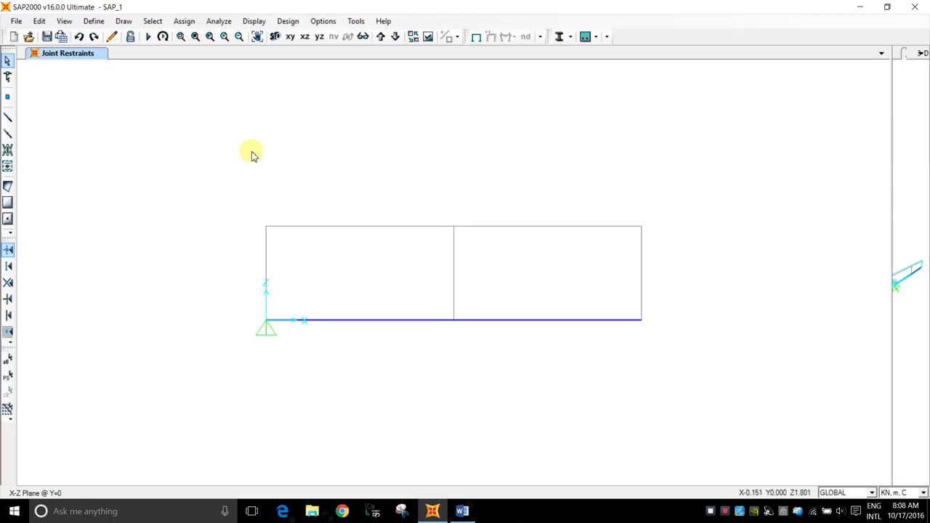
# Step: Assign a roller support to the beam's end joint at X=4 m, restraining only Translation 3
pyautogui.click(638, 321)
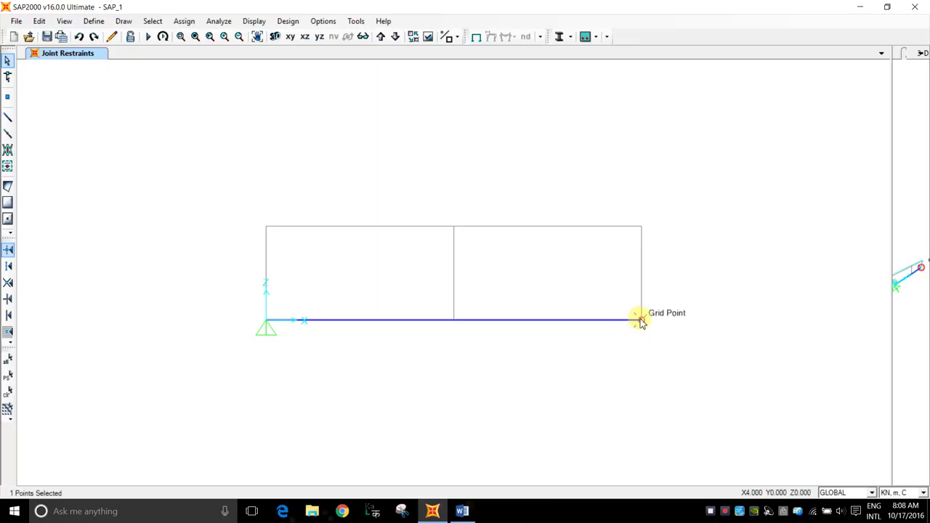
pyautogui.click(190, 22)
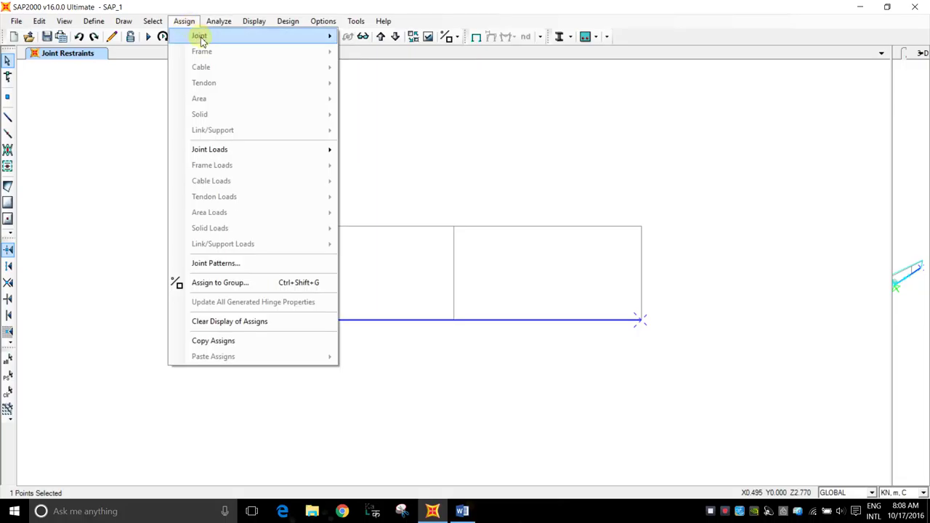
pyautogui.moveTo(201, 37)
pyautogui.click(372, 37)
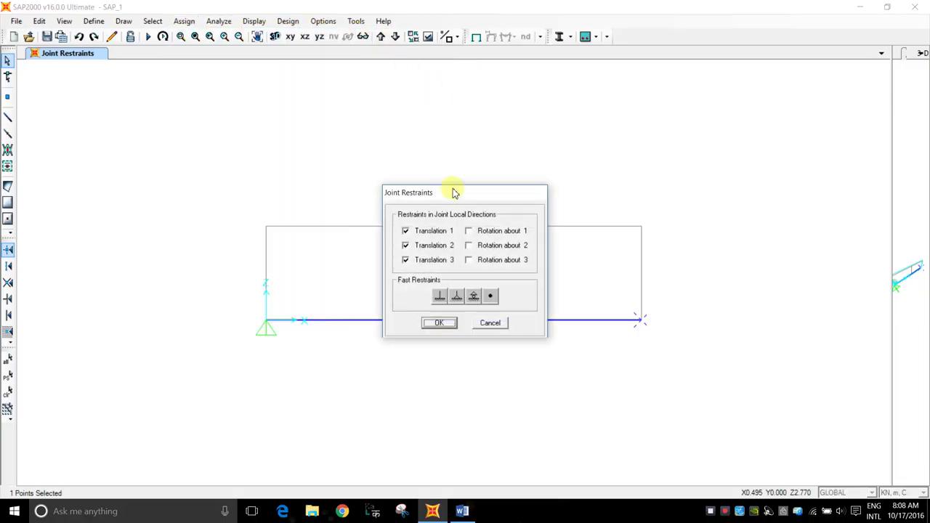
pyautogui.click(475, 298)
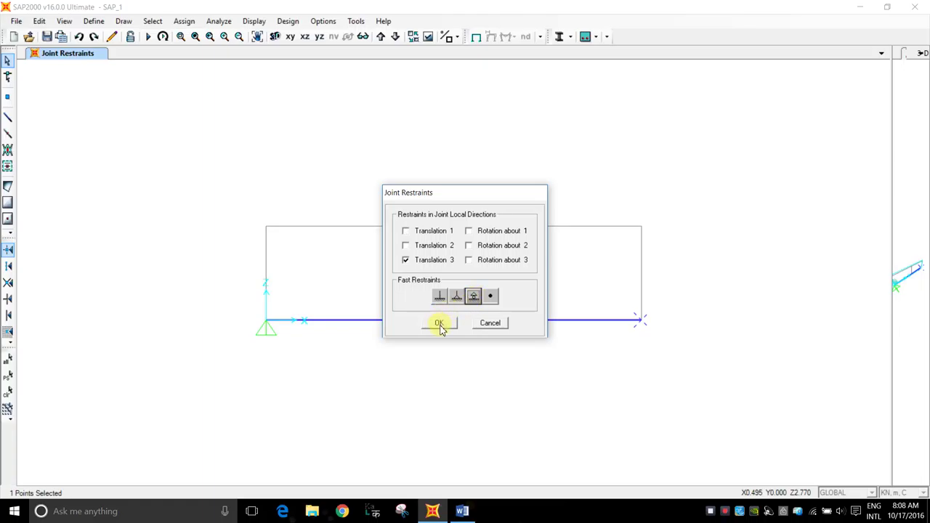
pyautogui.click(440, 324)
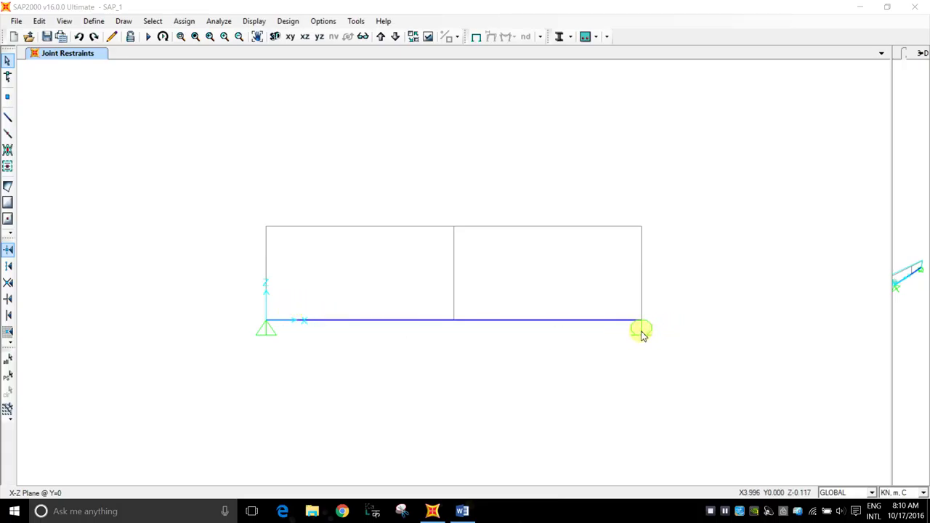
# Step: Remove all restraints from the beam's end joint at X=4 m
pyautogui.moveTo(614, 295); pyautogui.dragTo(662, 339)
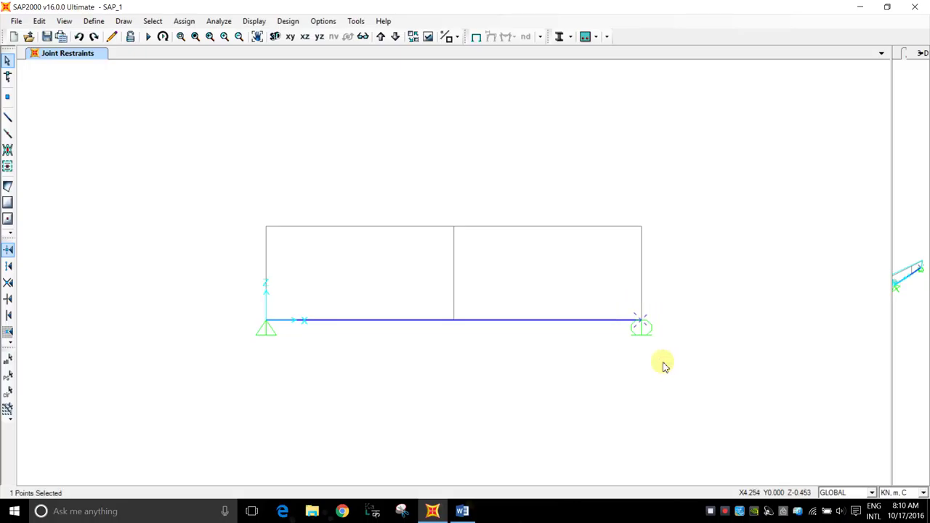
pyautogui.click(192, 24)
pyautogui.moveTo(295, 35)
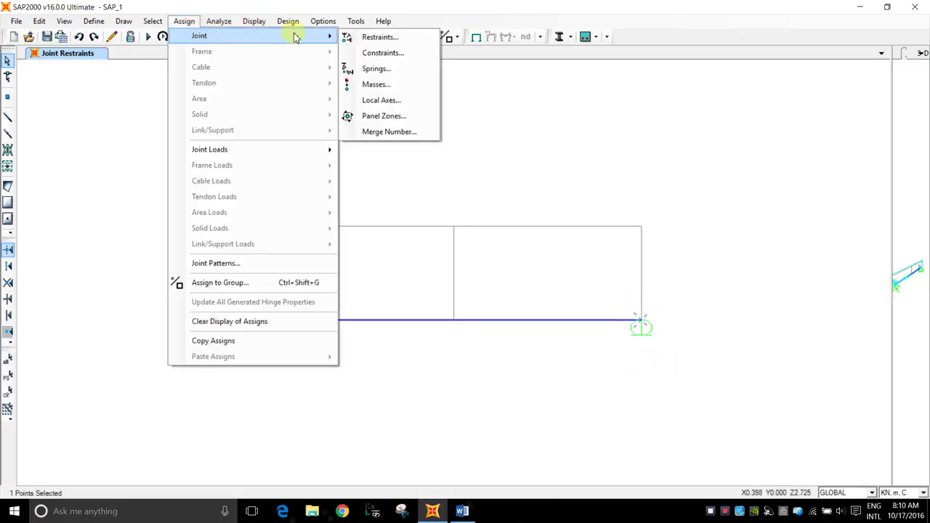
pyautogui.click(379, 38)
pyautogui.click(490, 296)
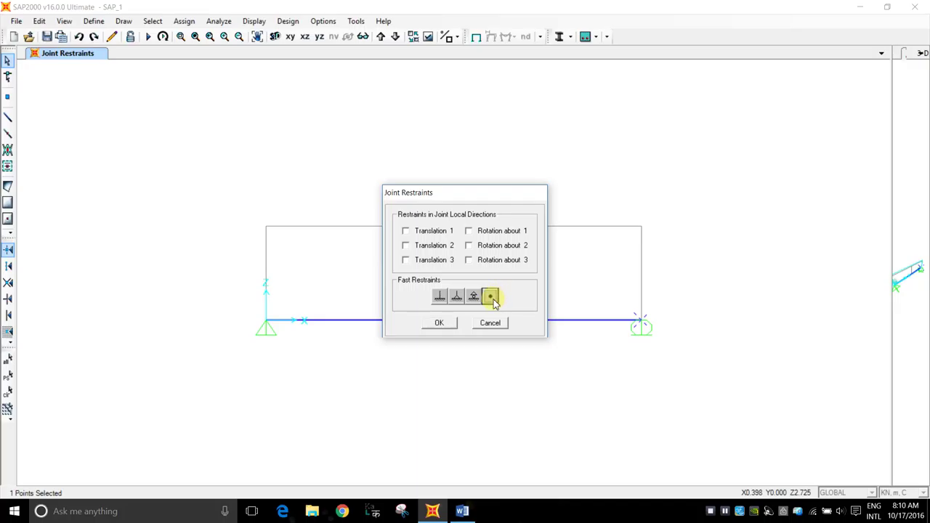
pyautogui.click(440, 322)
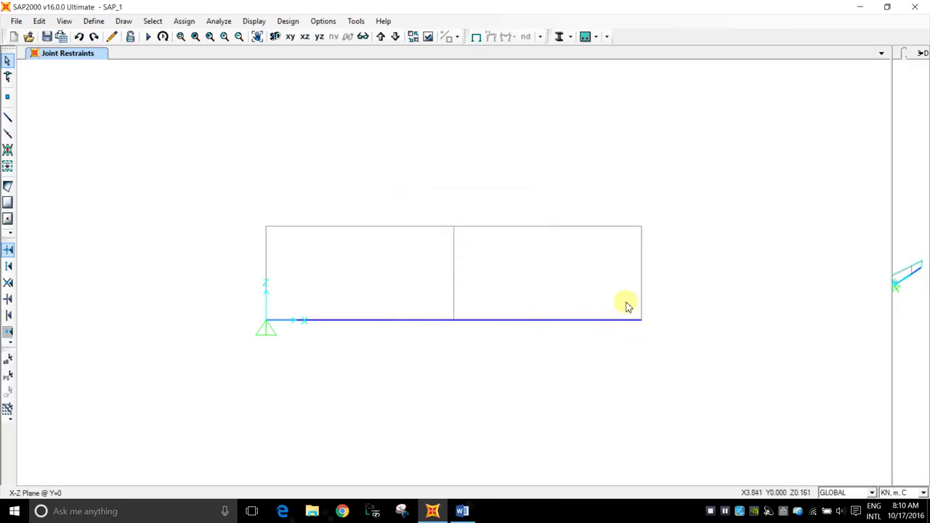
# Step: Assign a roller support to the beam's end joint at X=4 m using the fast restraint
pyautogui.click(640, 319)
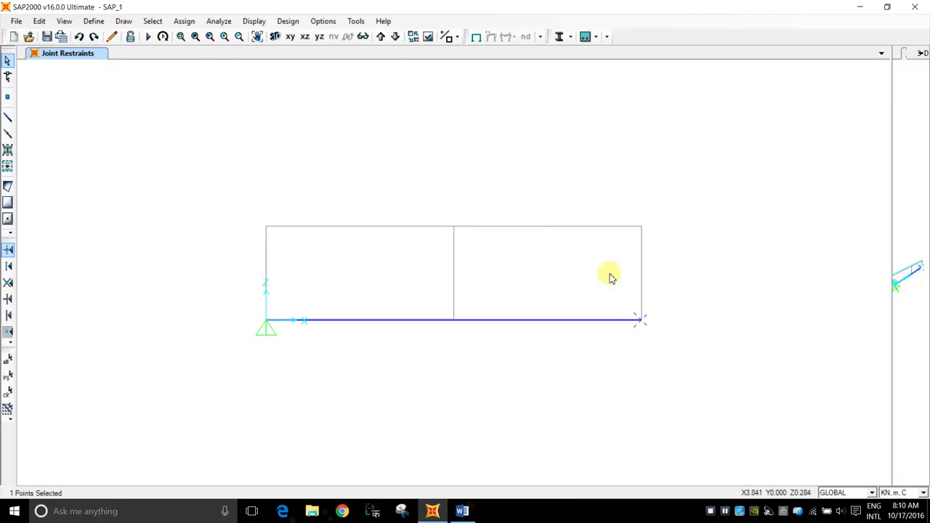
pyautogui.click(184, 21)
pyautogui.moveTo(208, 36)
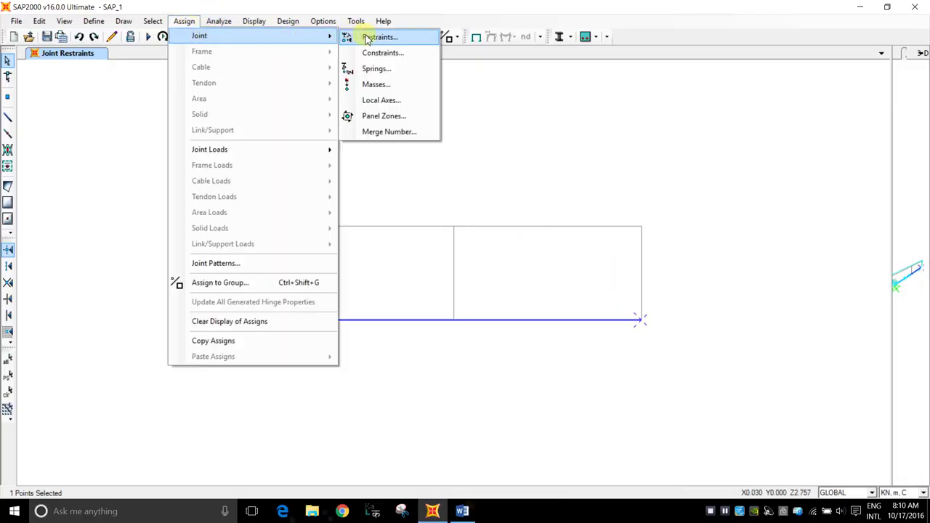
pyautogui.click(367, 38)
pyautogui.click(473, 296)
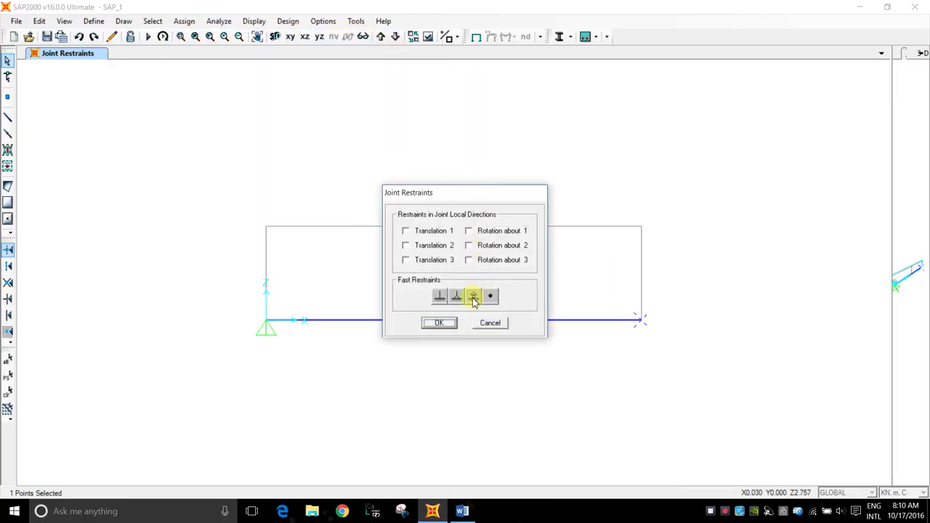
pyautogui.click(438, 322)
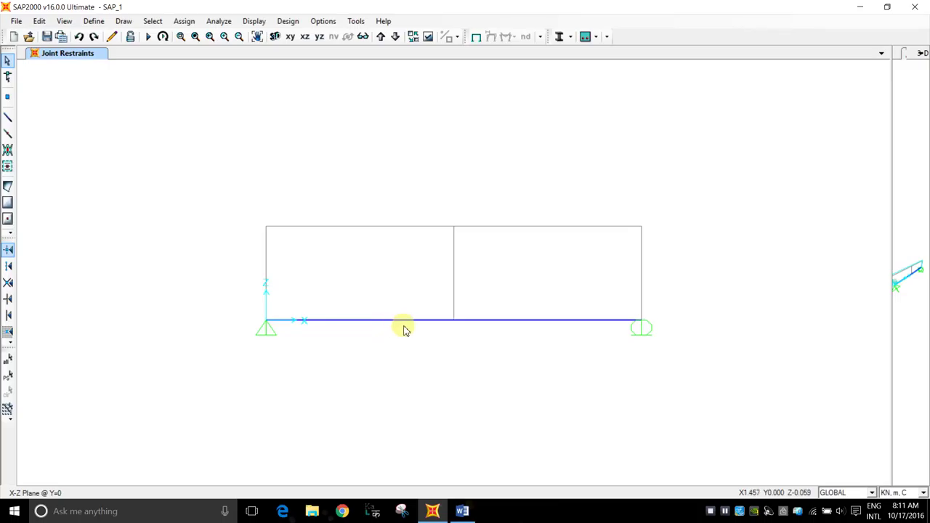
# Step: Select the beam's midspan joint at X=2 m and open the joint forces assignment for it
pyautogui.click(460, 330)
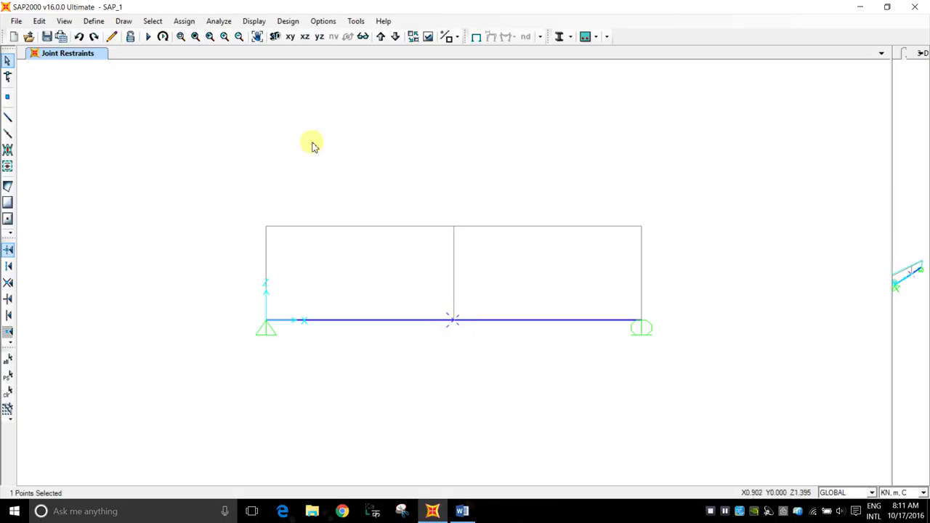
pyautogui.click(184, 21)
pyautogui.moveTo(218, 23)
pyautogui.moveTo(182, 24)
pyautogui.moveTo(259, 35)
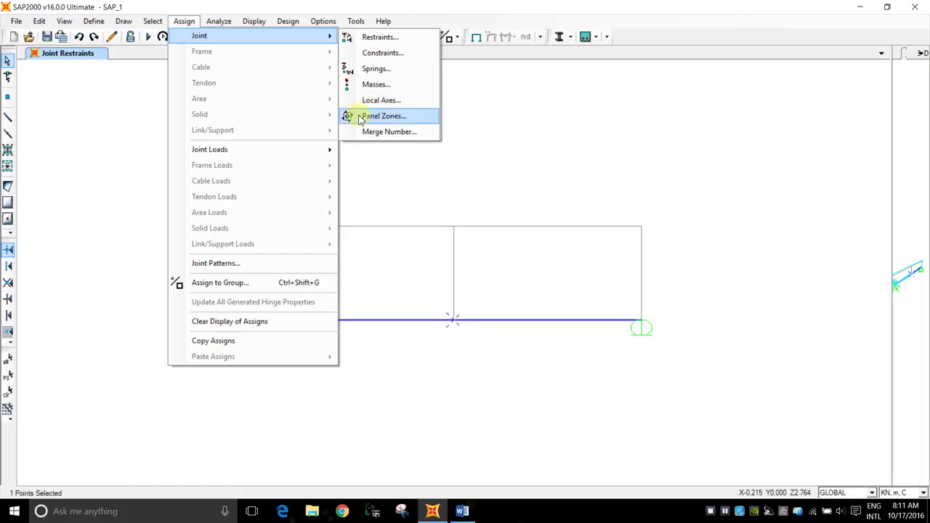
pyautogui.moveTo(319, 149)
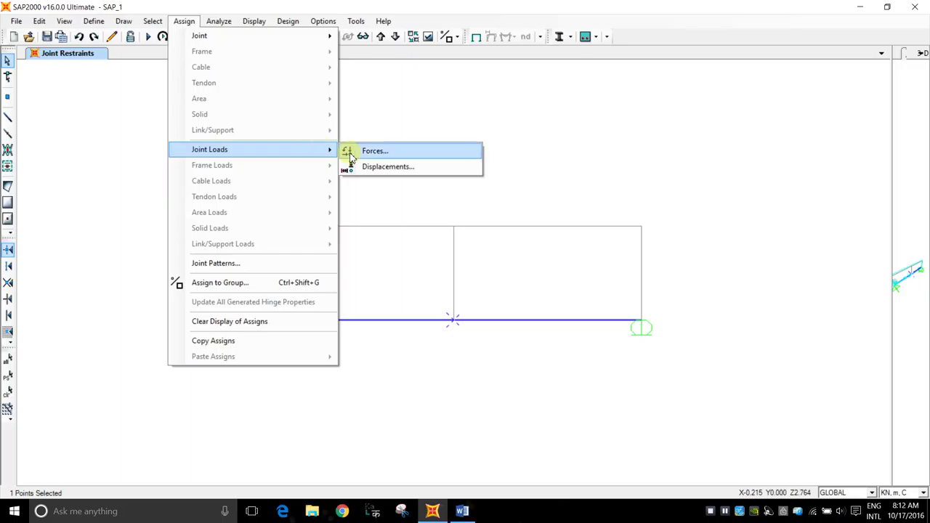
pyautogui.moveTo(40, 22)
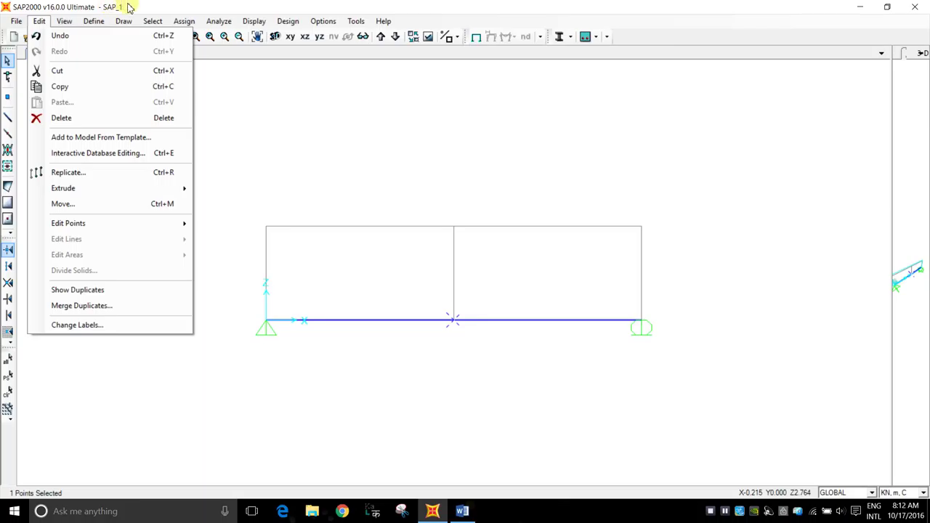
pyautogui.click(173, 8)
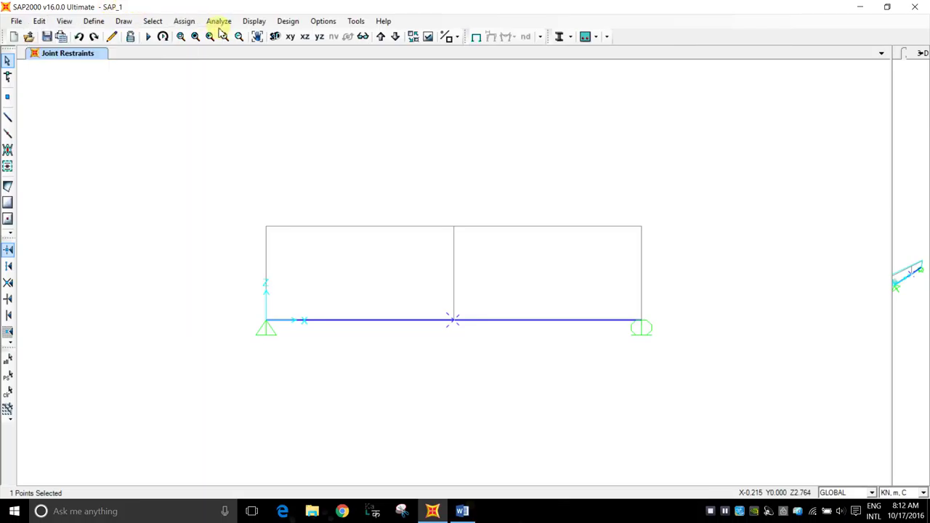
pyautogui.click(183, 22)
pyautogui.moveTo(255, 148)
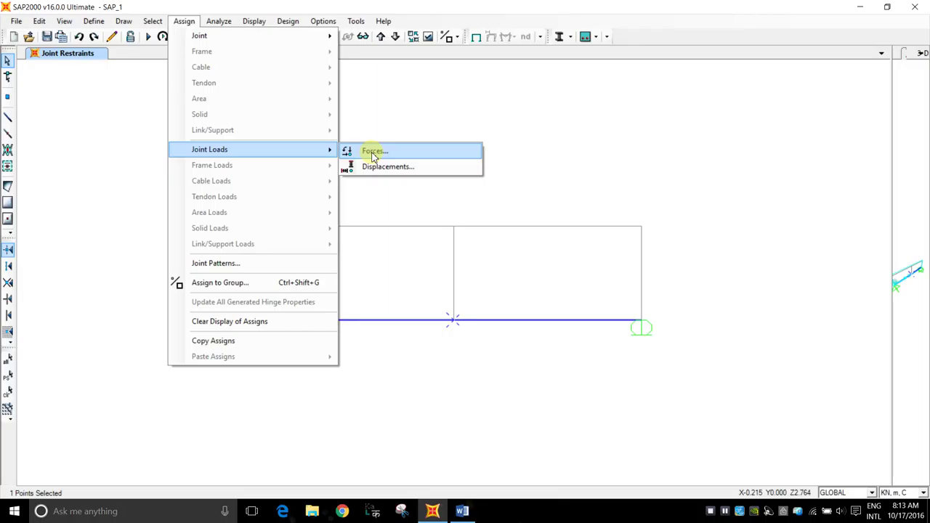
pyautogui.click(373, 154)
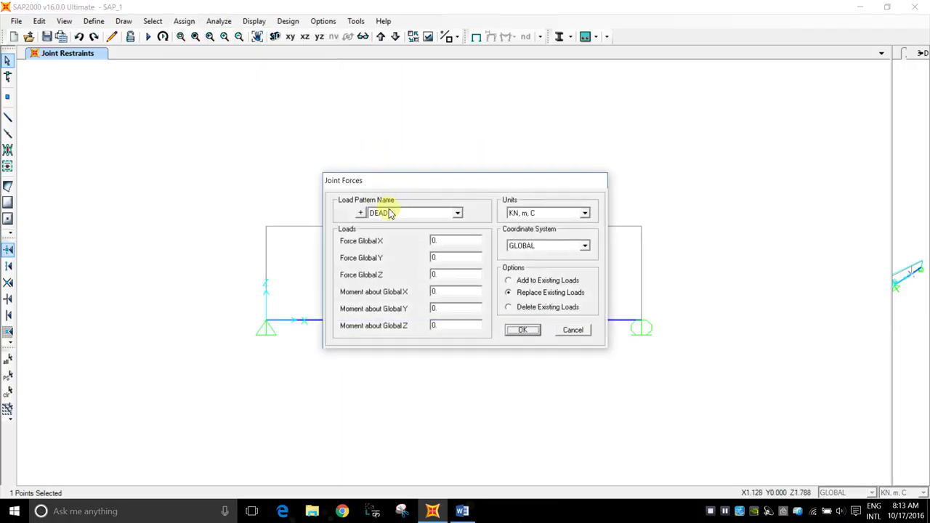
# Step: Assign a Force Global Z of -100 kN to the midspan joint in the DEAD load pattern, replacing existing loads
pyautogui.click(456, 214)
pyautogui.click(457, 214)
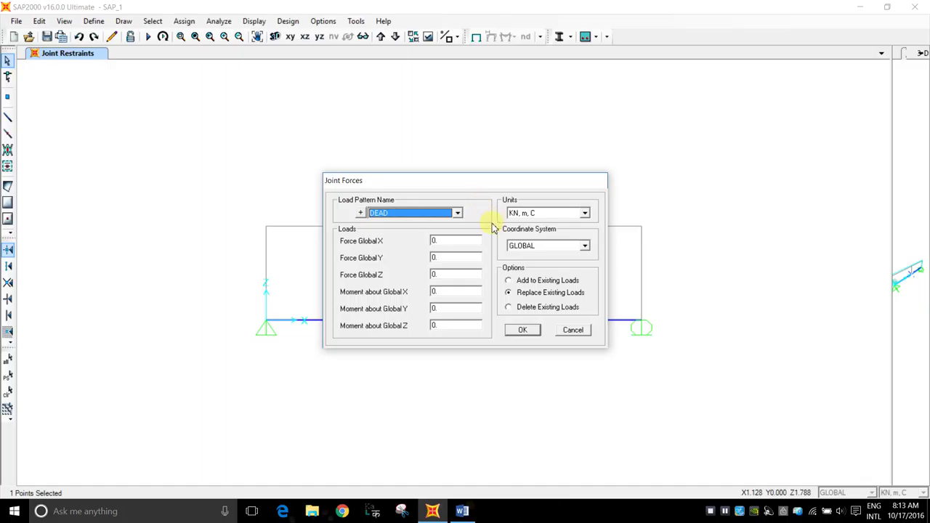
pyautogui.click(584, 245)
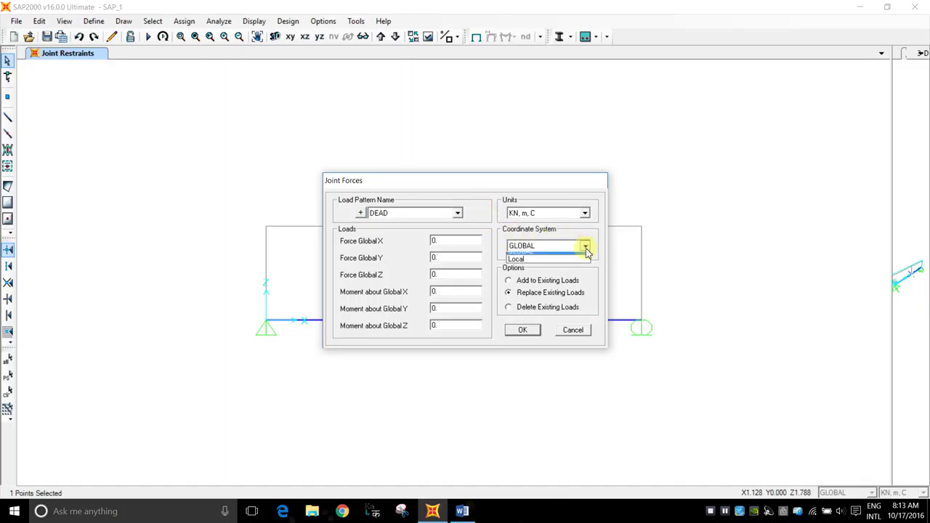
pyautogui.click(585, 247)
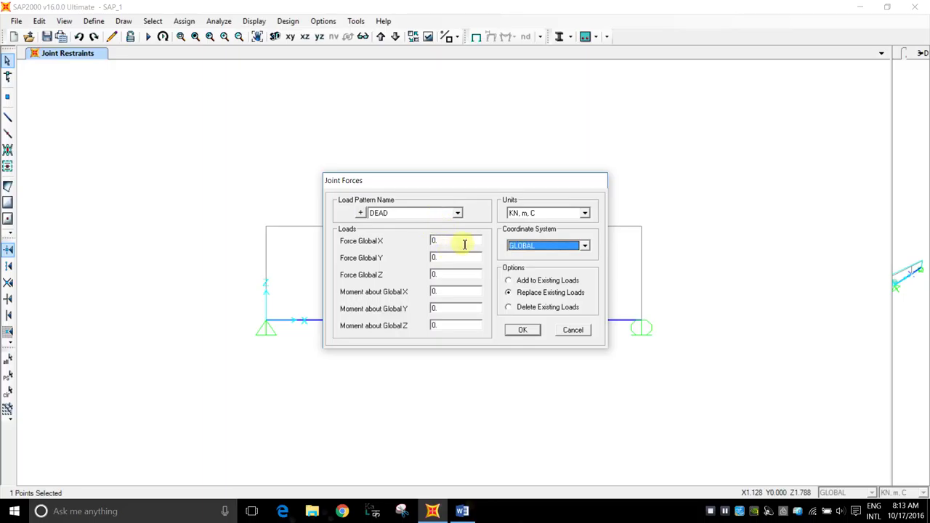
pyautogui.click(585, 214)
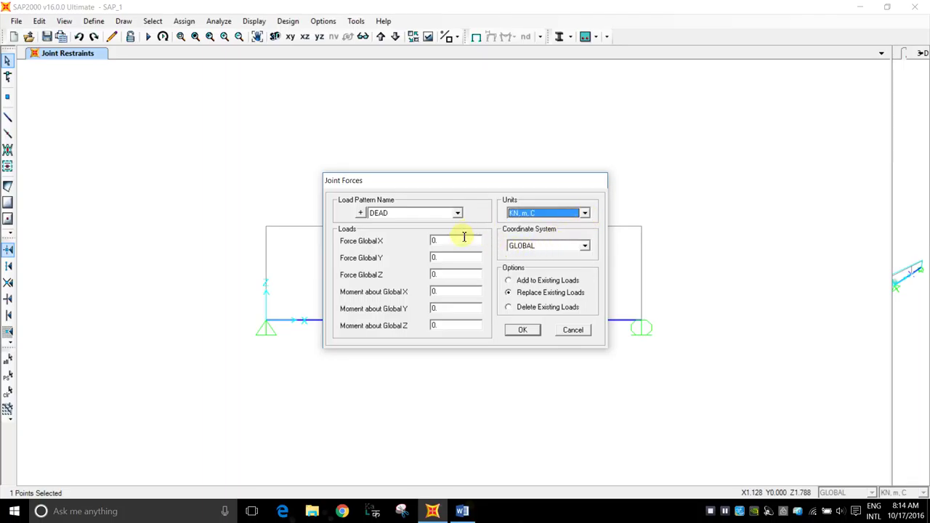
pyautogui.doubleClick(444, 273)
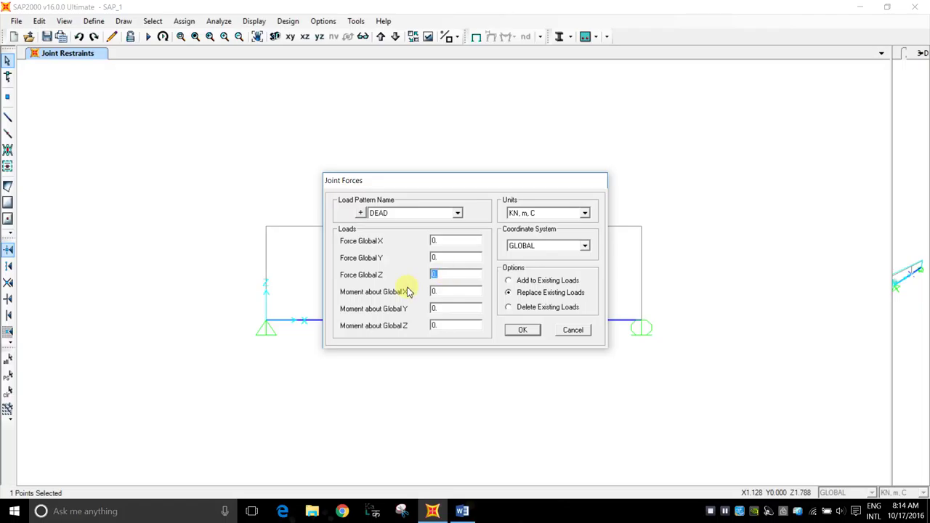
pyautogui.write('-100')
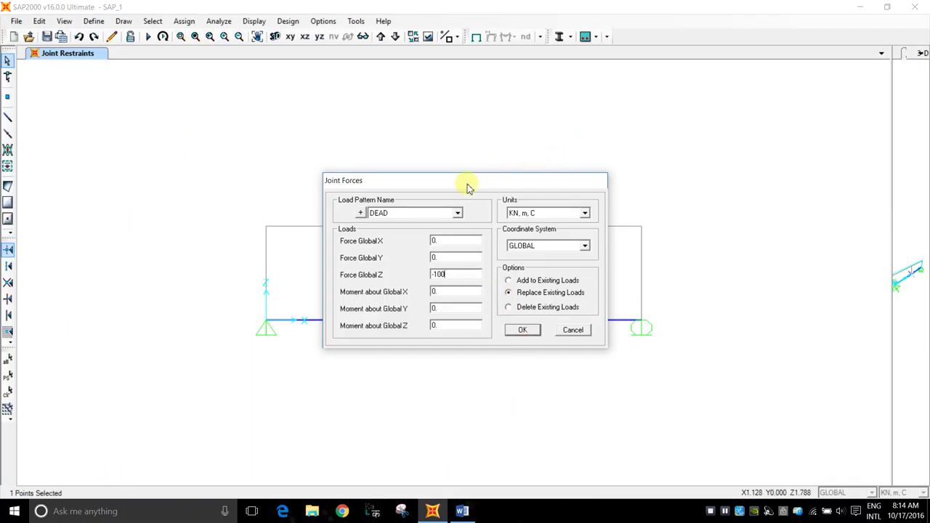
pyautogui.moveTo(465, 185); pyautogui.dragTo(479, 85)
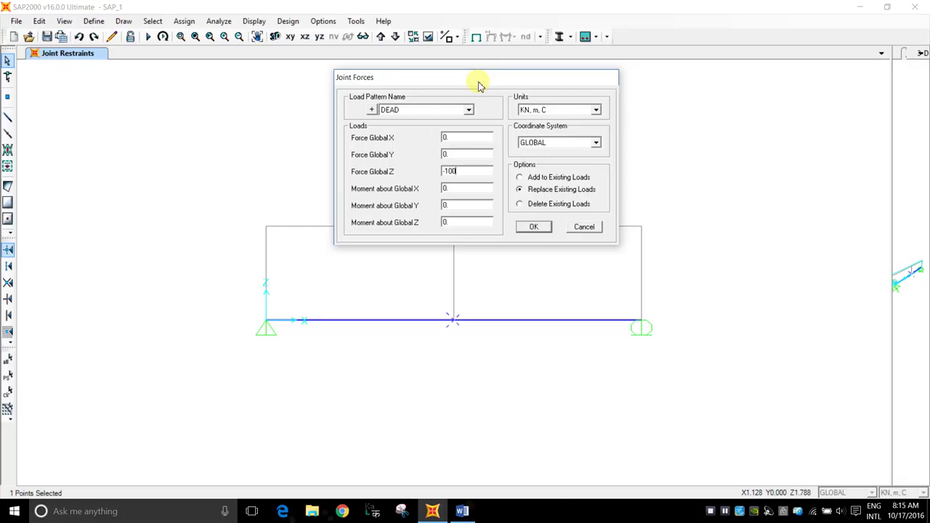
pyautogui.click(534, 227)
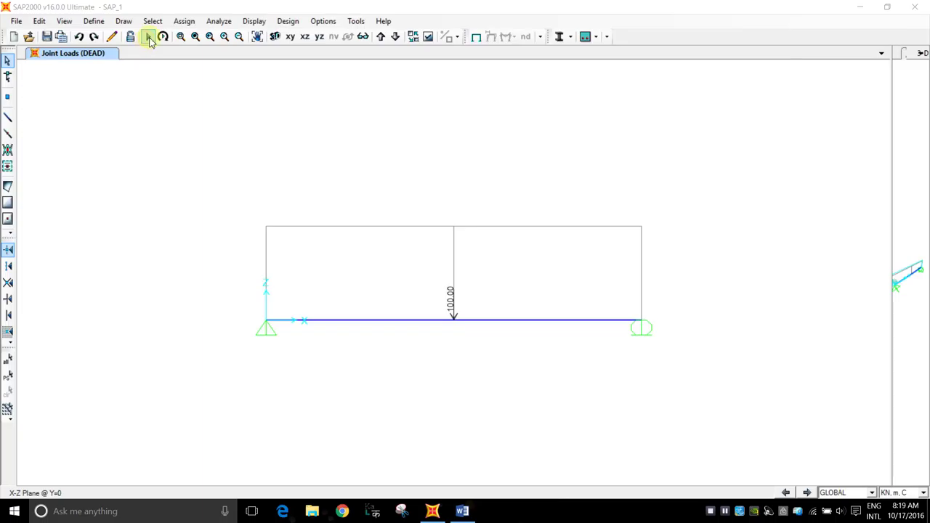
# Step: Run the analysis of the loaded beam model
pyautogui.click(218, 22)
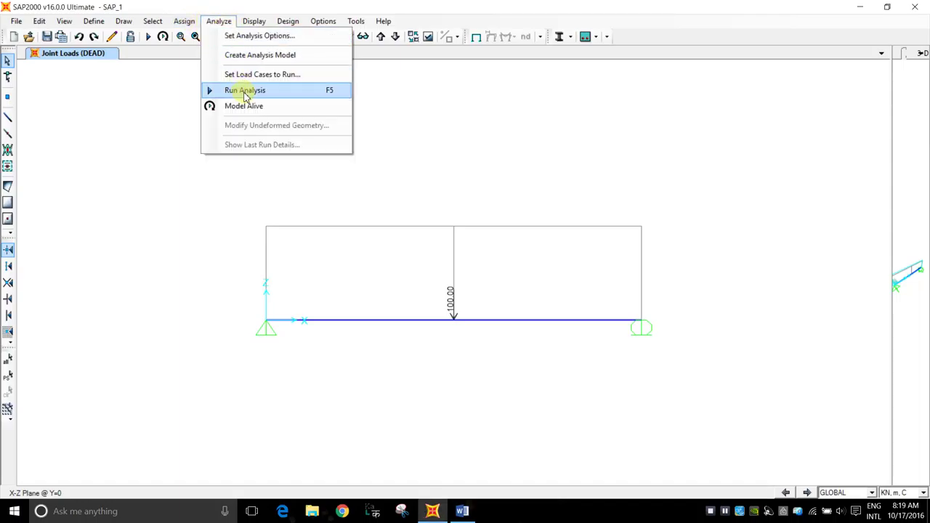
pyautogui.click(143, 118)
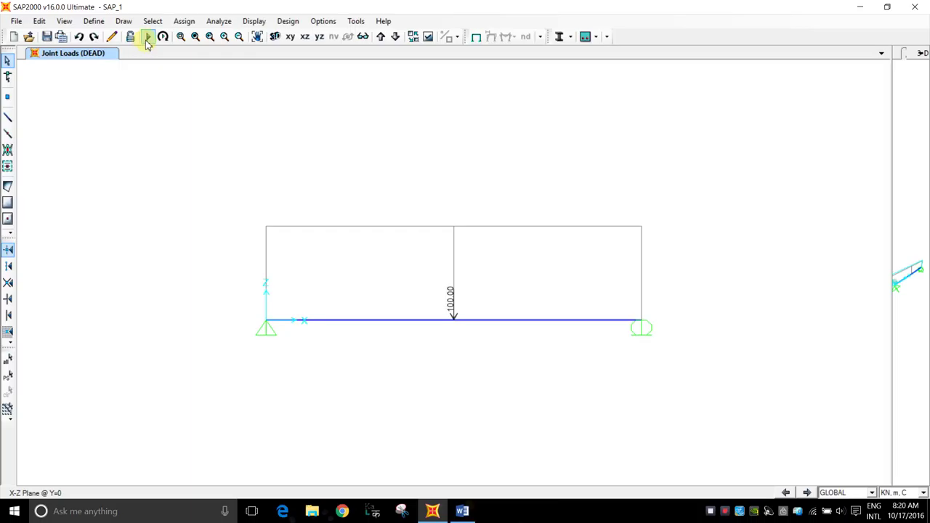
pyautogui.click(147, 42)
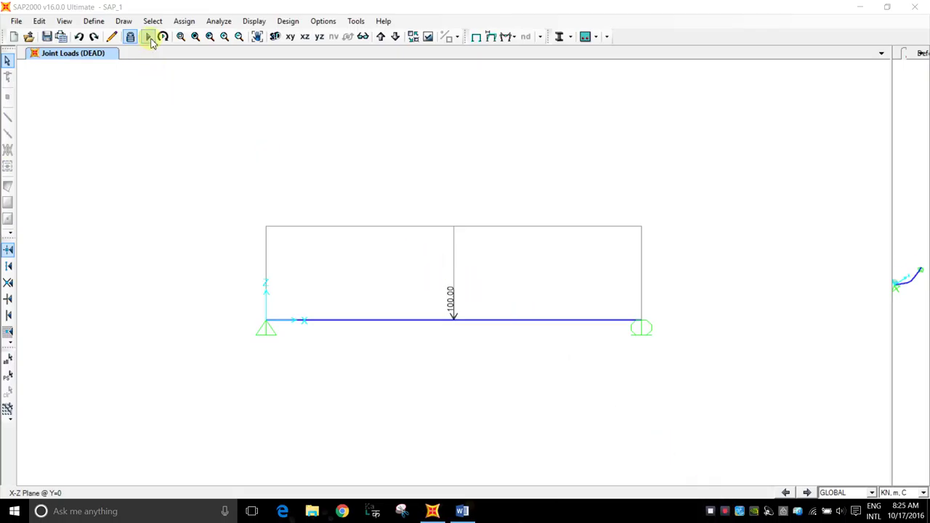
pyautogui.click(148, 37)
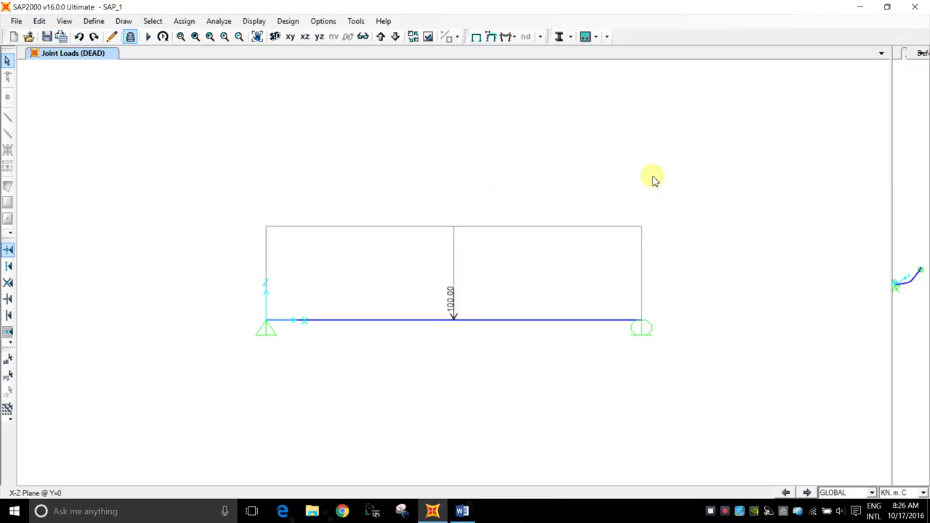
# Step: Display the frames' Moment 3-3 force diagram for the DEAD case with auto scaling and values shown on the diagram
pyautogui.click(254, 21)
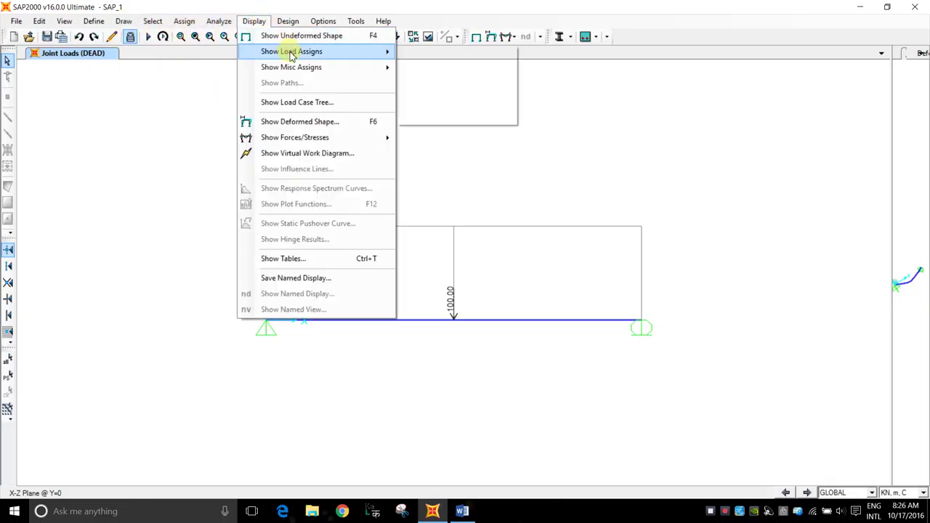
pyautogui.moveTo(315, 137)
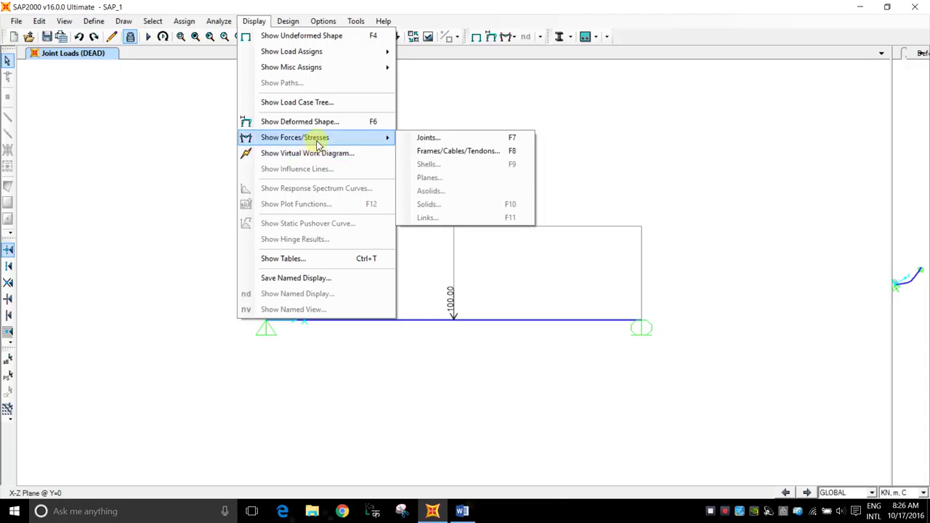
pyautogui.click(450, 152)
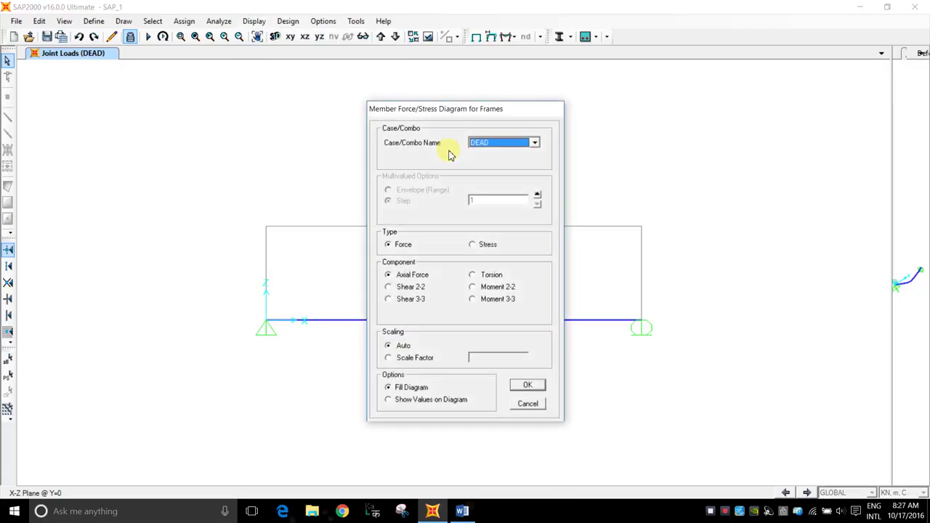
pyautogui.moveTo(441, 113); pyautogui.dragTo(449, 85)
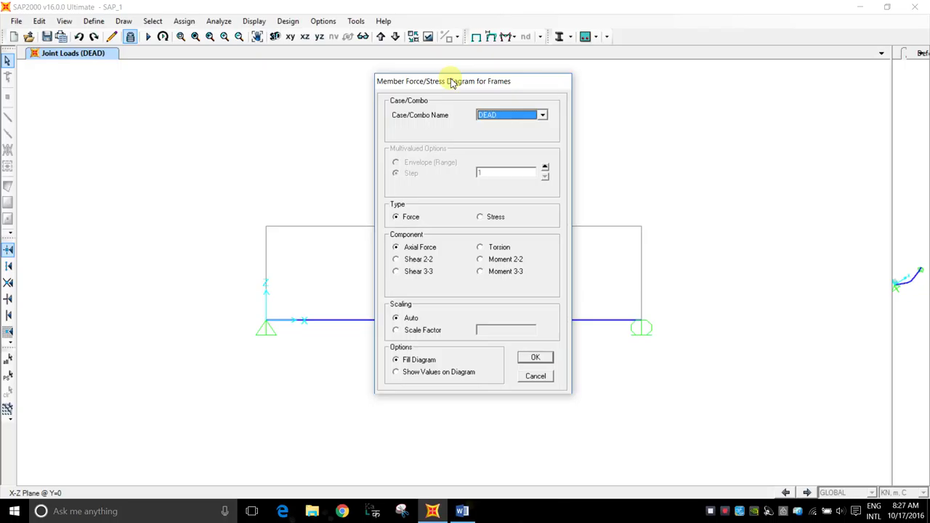
pyautogui.moveTo(452, 79); pyautogui.dragTo(491, 80)
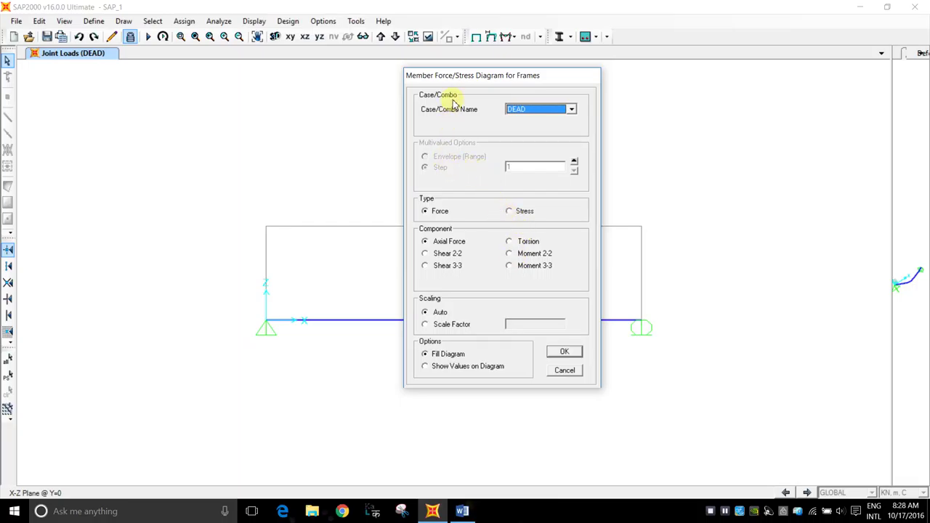
pyautogui.click(571, 110)
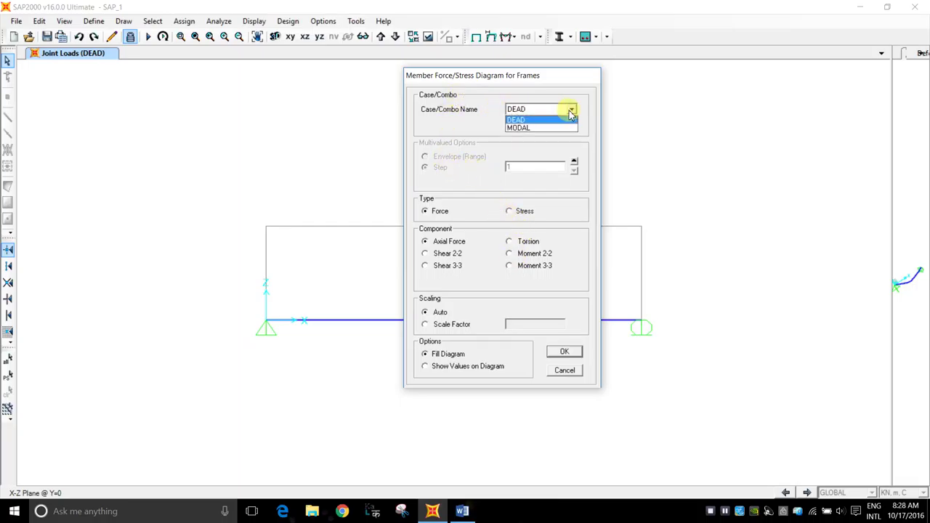
pyautogui.click(571, 111)
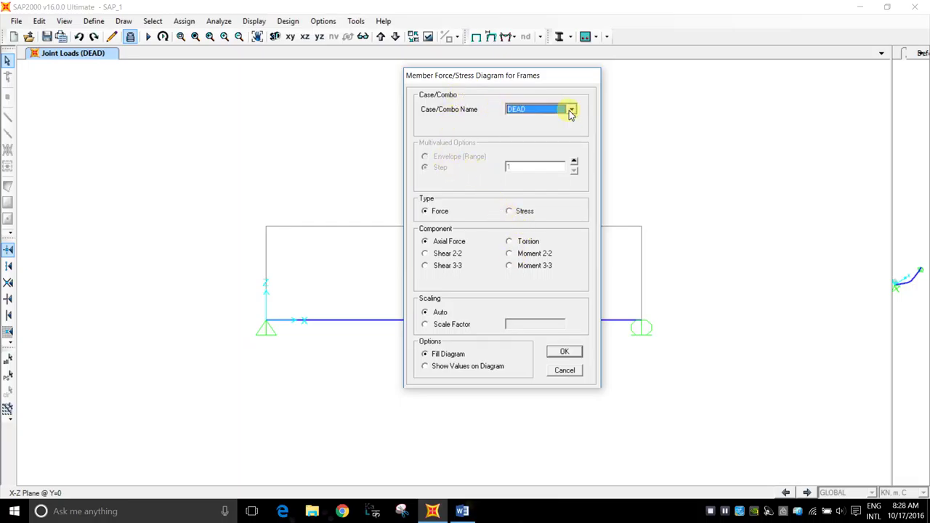
pyautogui.click(508, 266)
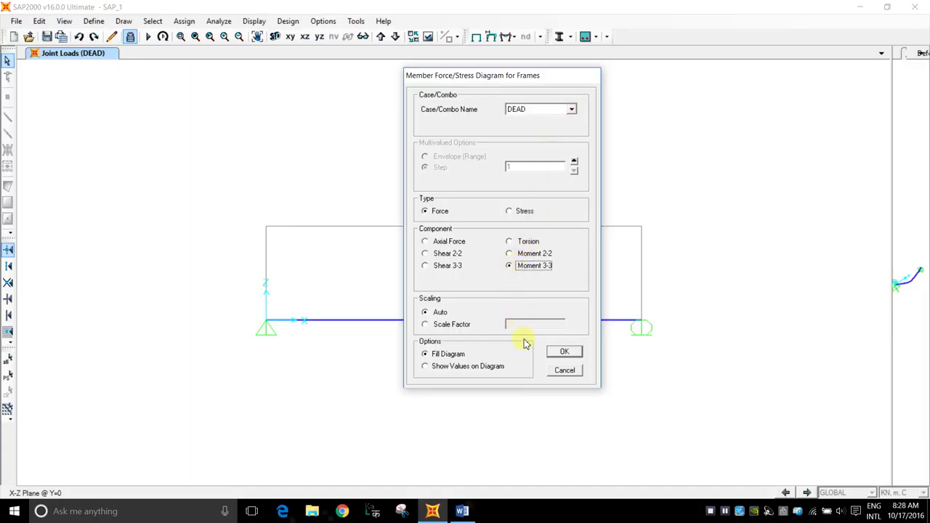
pyautogui.click(425, 366)
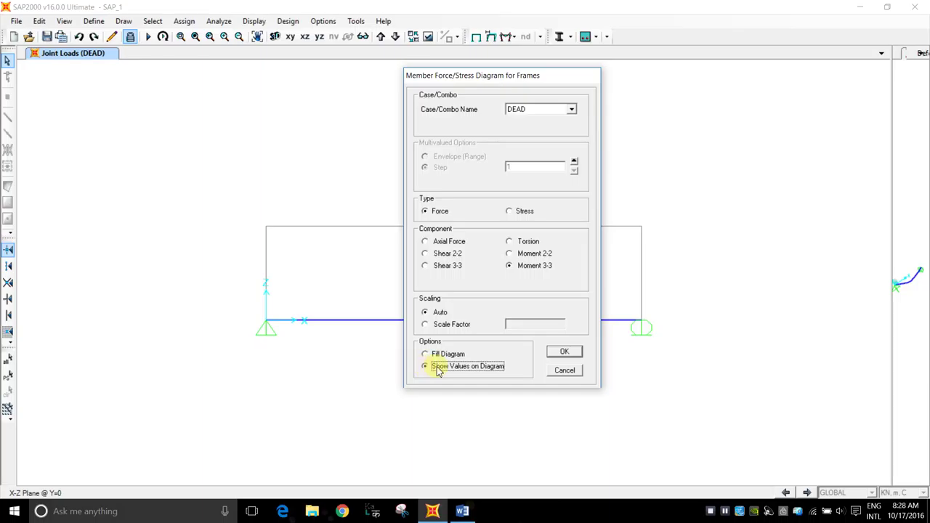
pyautogui.click(563, 353)
pyautogui.click(564, 353)
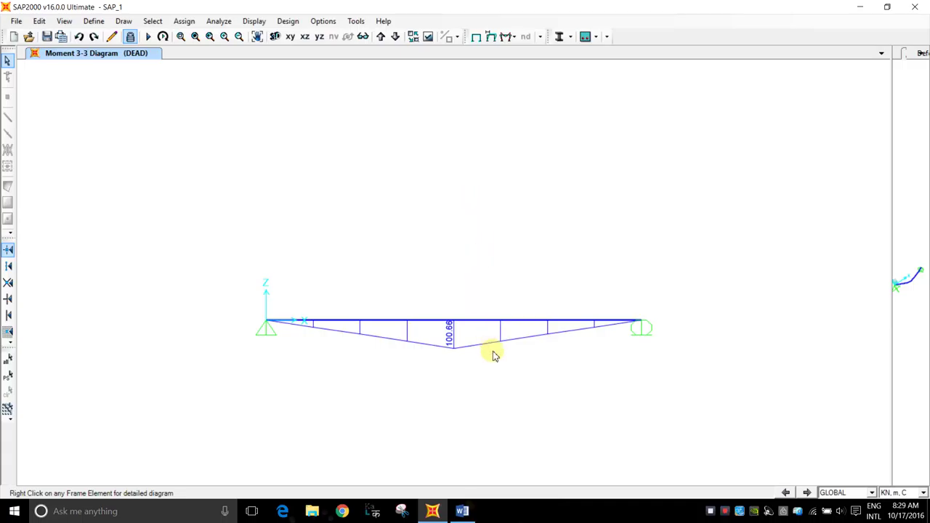
# Step: Examine the detailed shear, moment and deflection diagrams of the beam's right half for the DEAD case, then close them
pyautogui.rightClick(478, 322)
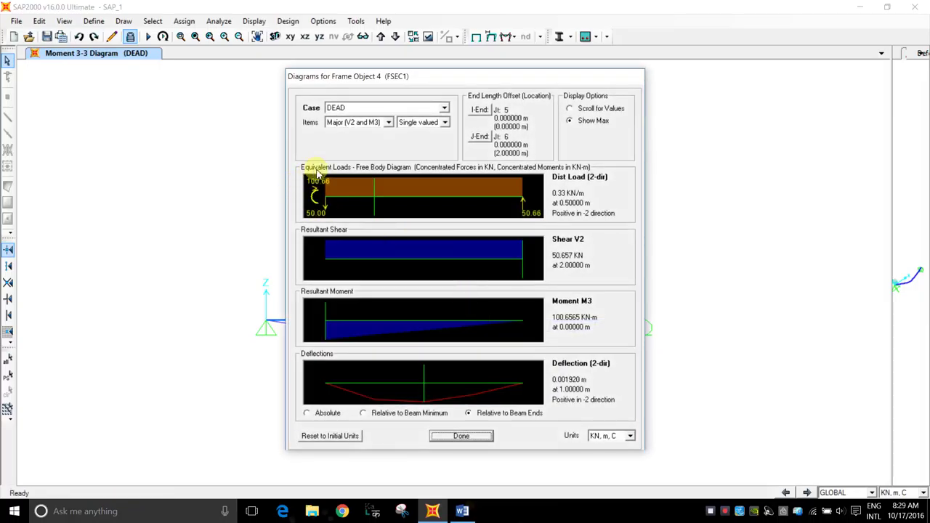
pyautogui.click(444, 109)
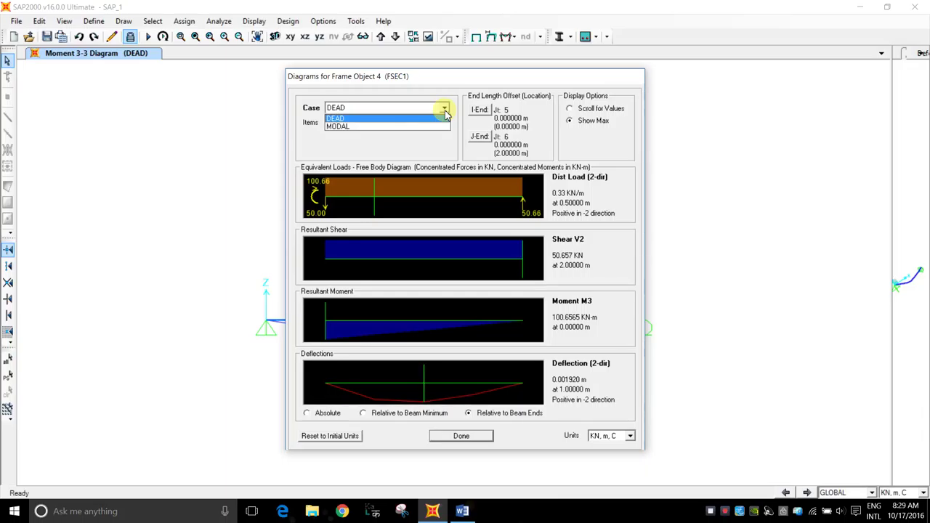
pyautogui.click(444, 114)
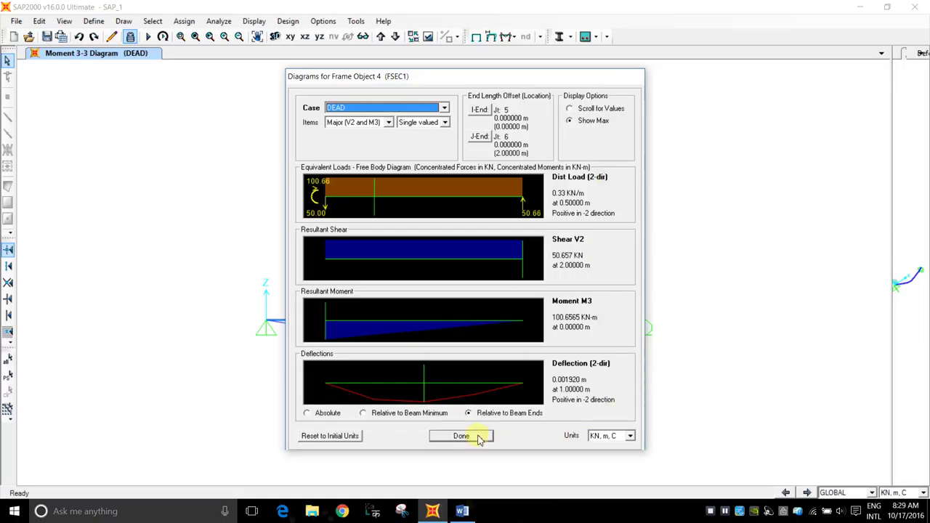
pyautogui.click(444, 436)
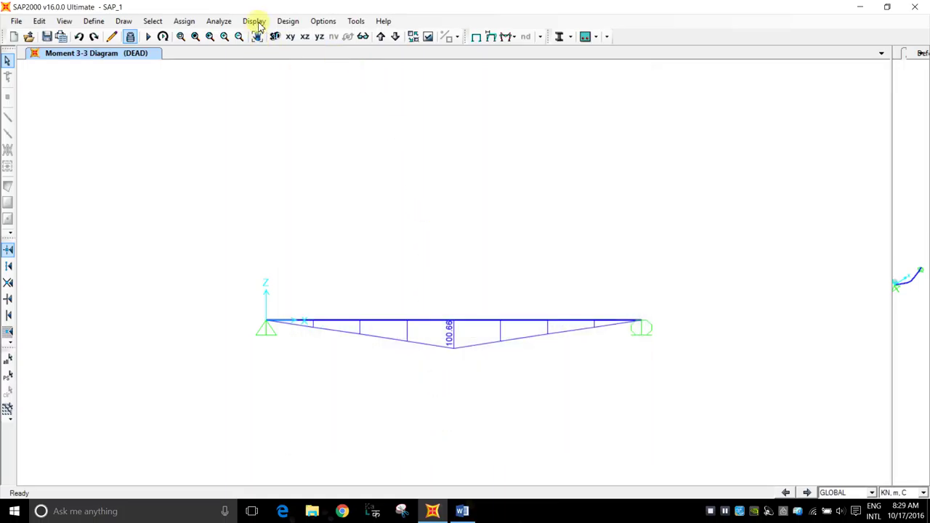
# Step: Display the frames' Shear 2-2 force diagram for the DEAD case with auto scaling and values shown
pyautogui.click(255, 22)
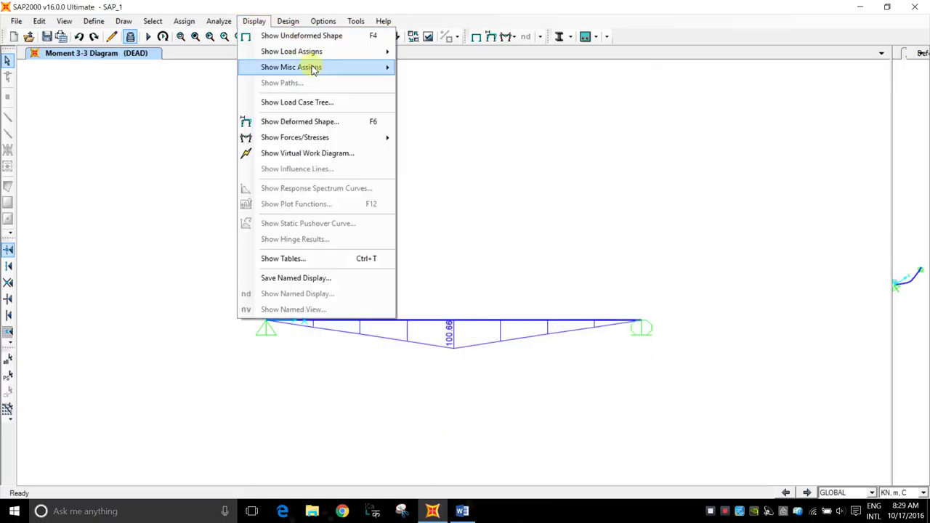
pyautogui.moveTo(351, 141)
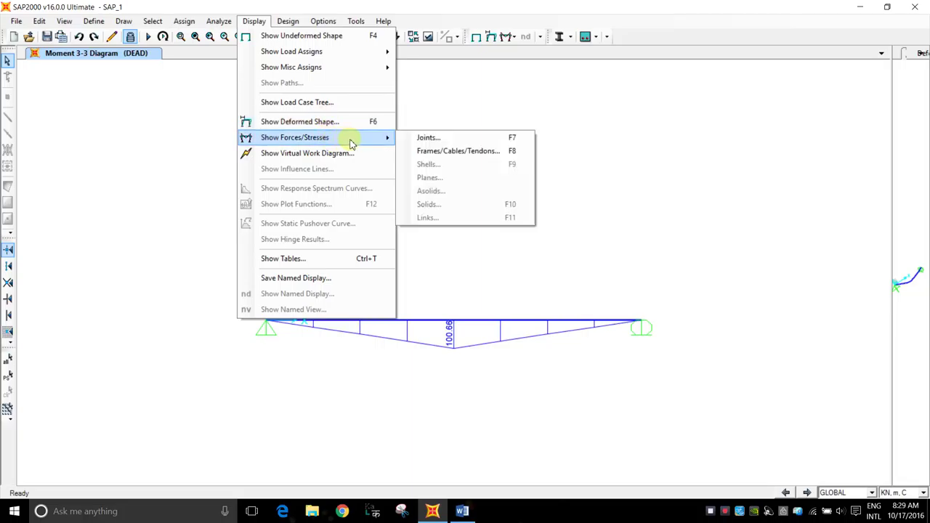
pyautogui.click(457, 150)
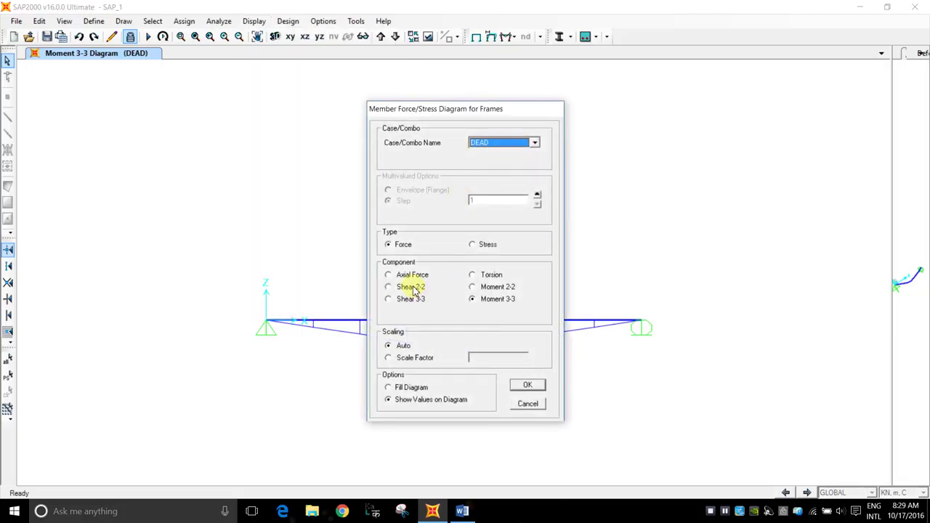
pyautogui.click(412, 288)
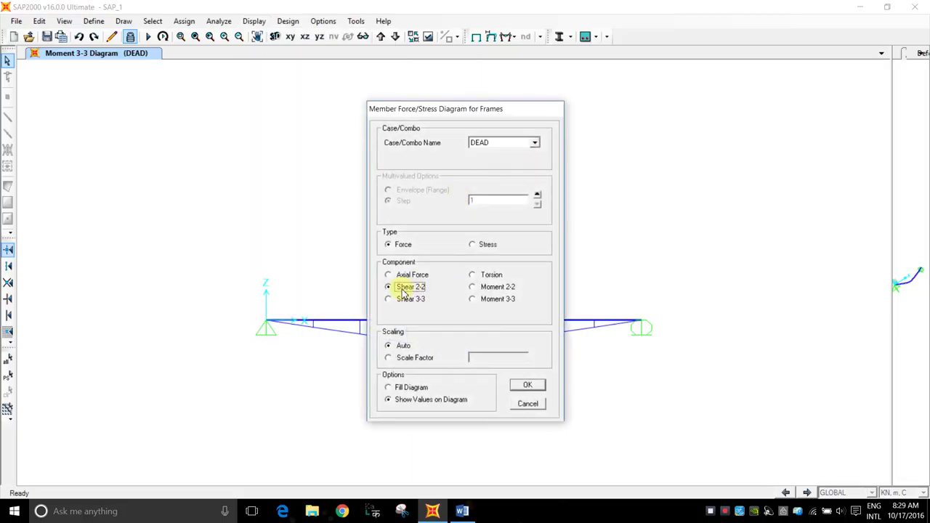
pyautogui.click(529, 386)
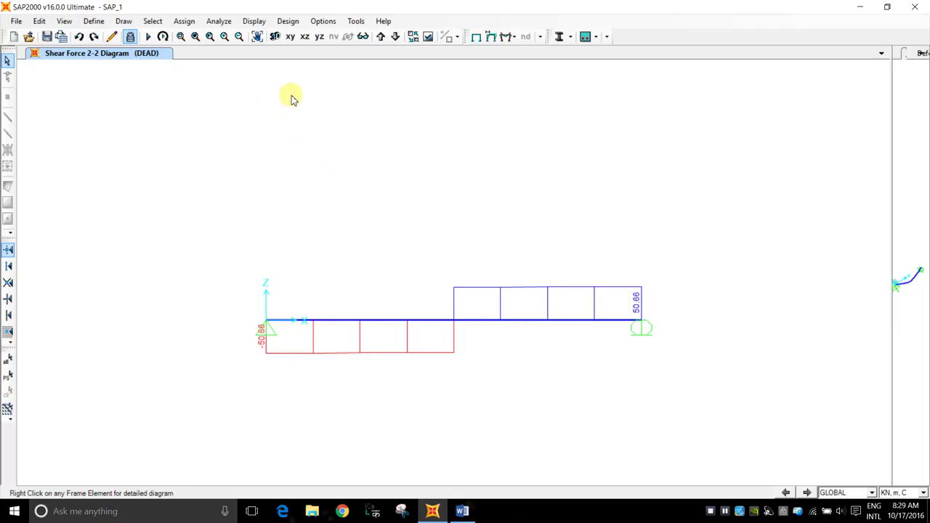
# Step: Display the frames' Shear 3-3 force diagram for the DEAD case, keeping auto scaling and values on the diagram
pyautogui.click(254, 21)
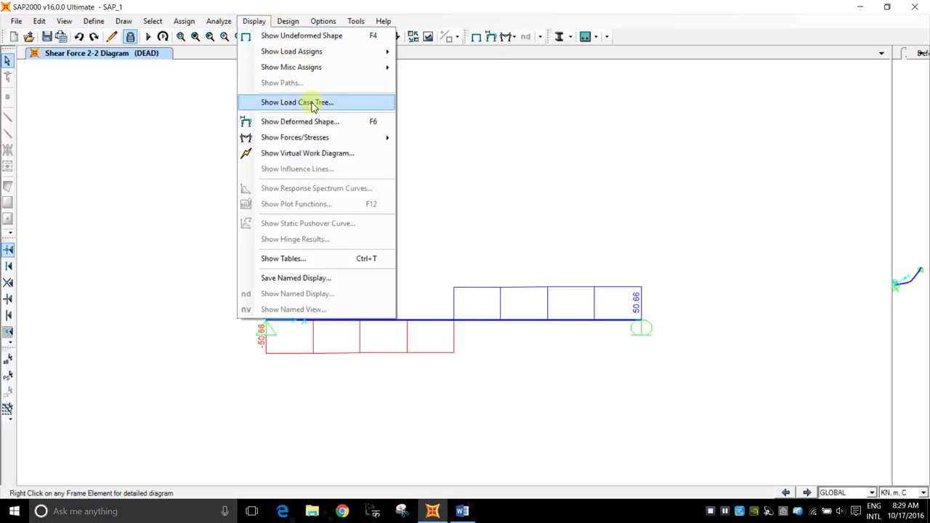
pyautogui.moveTo(363, 139)
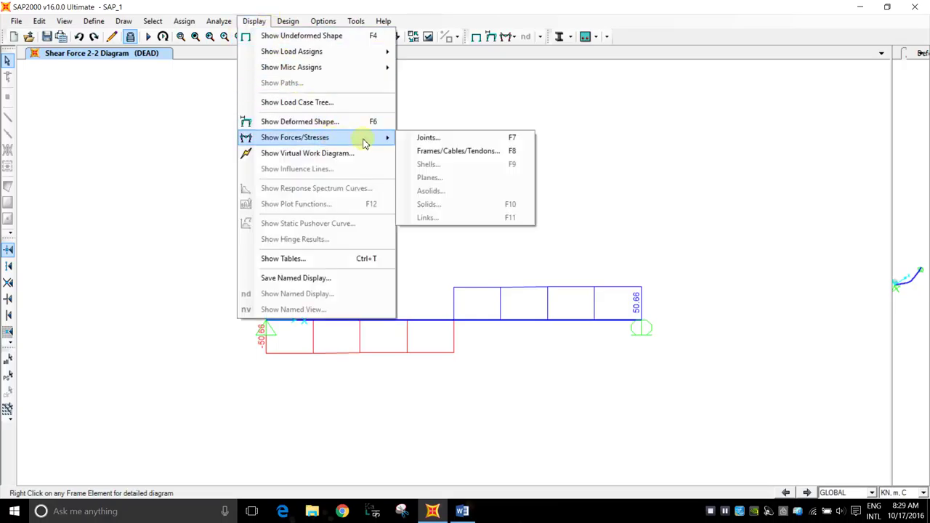
pyautogui.click(435, 153)
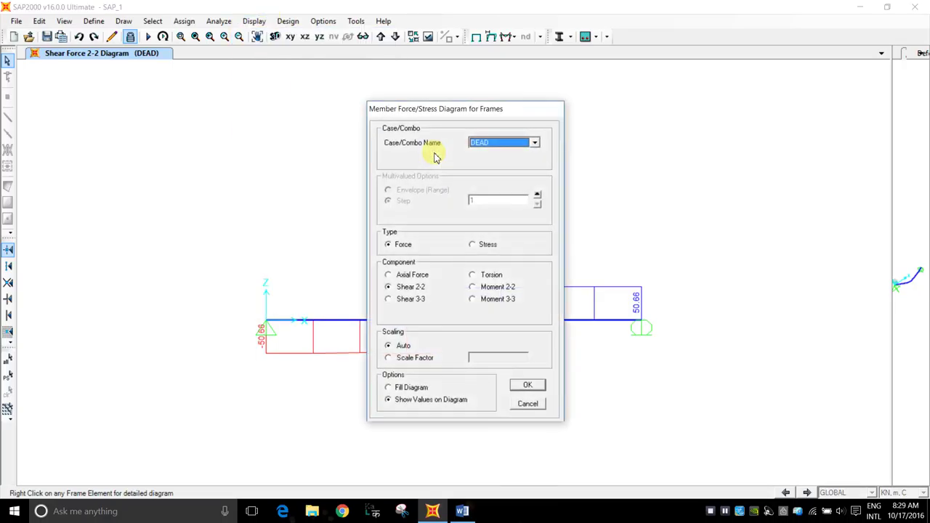
pyautogui.click(535, 144)
pyautogui.click(534, 145)
pyautogui.click(389, 302)
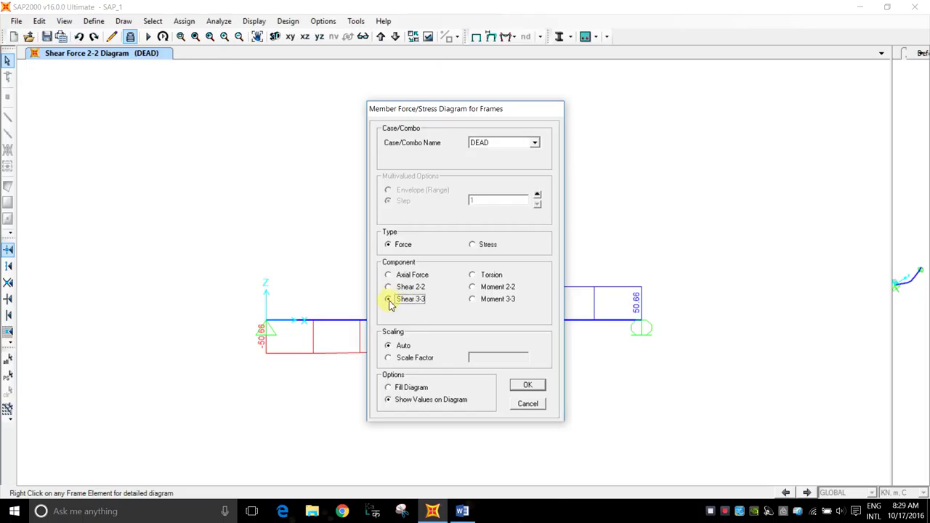
pyautogui.click(528, 386)
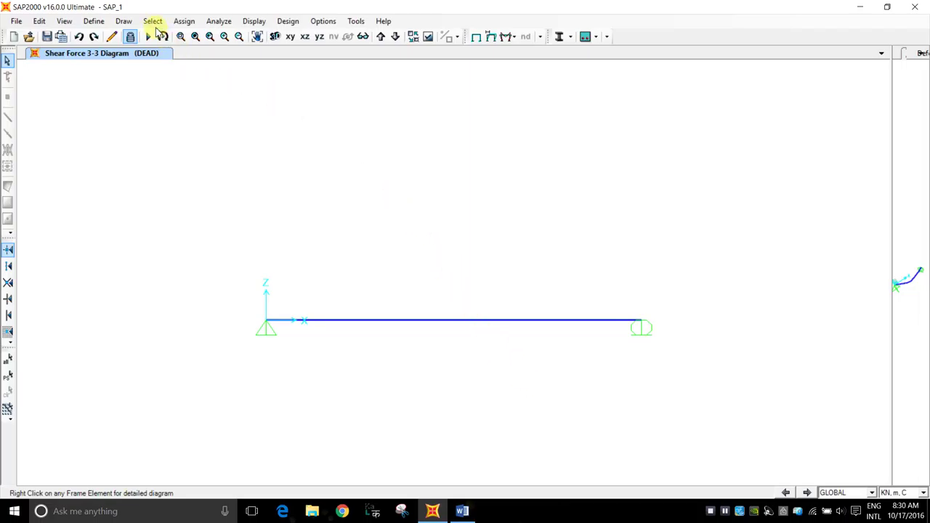
# Step: Switch the frames' force diagram for the DEAD case back to the Shear 2-2 component
pyautogui.click(255, 22)
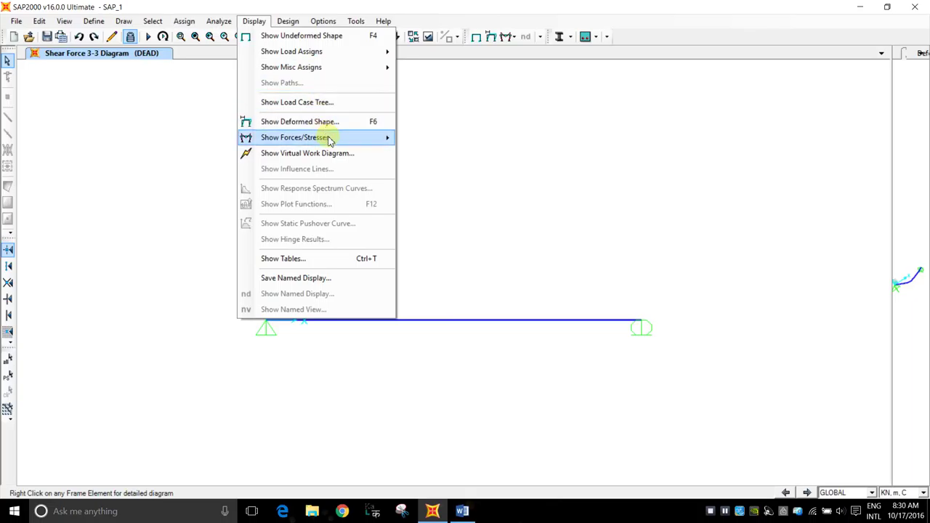
pyautogui.moveTo(373, 139)
pyautogui.click(445, 152)
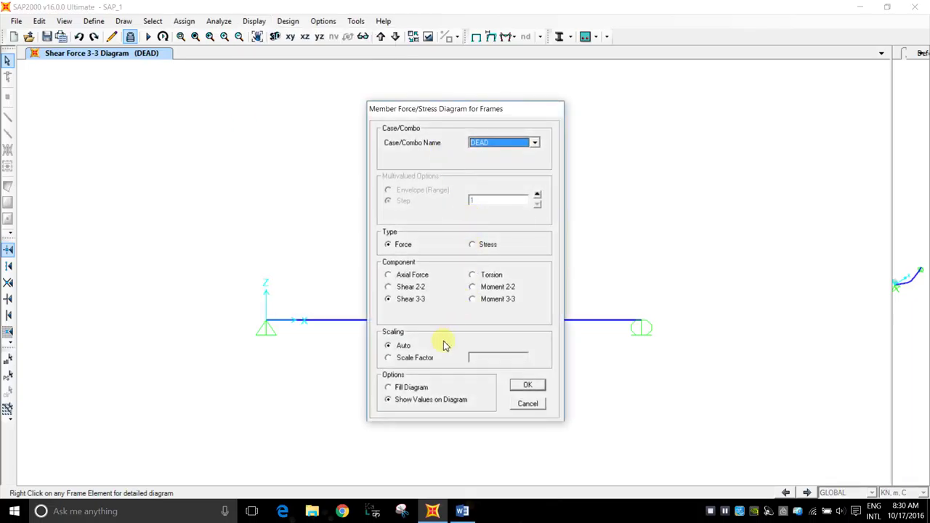
pyautogui.click(412, 290)
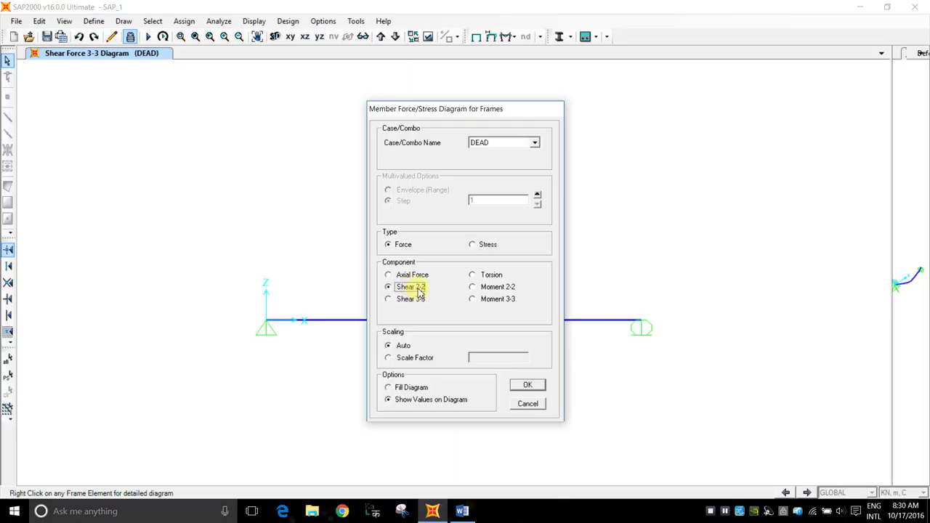
pyautogui.click(520, 386)
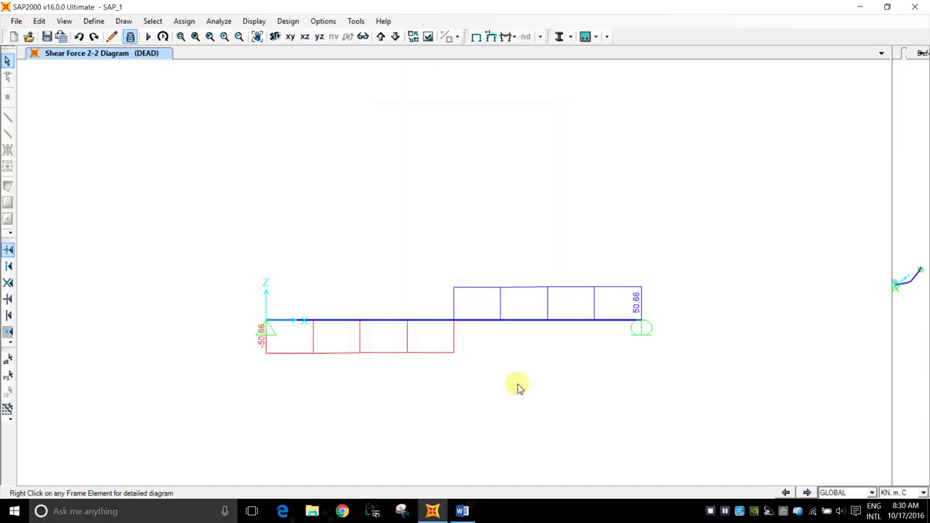
# Step: Examine the detailed DEAD diagrams of the beam's left half at about 1.31 m and 0.38 m along it, and review the available result items
pyautogui.rightClick(414, 320)
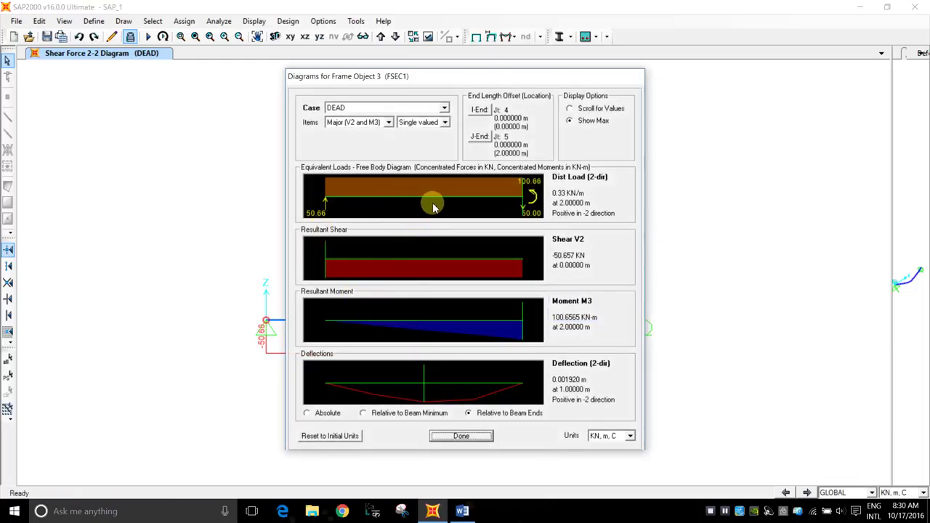
pyautogui.click(409, 202)
pyautogui.click(454, 202)
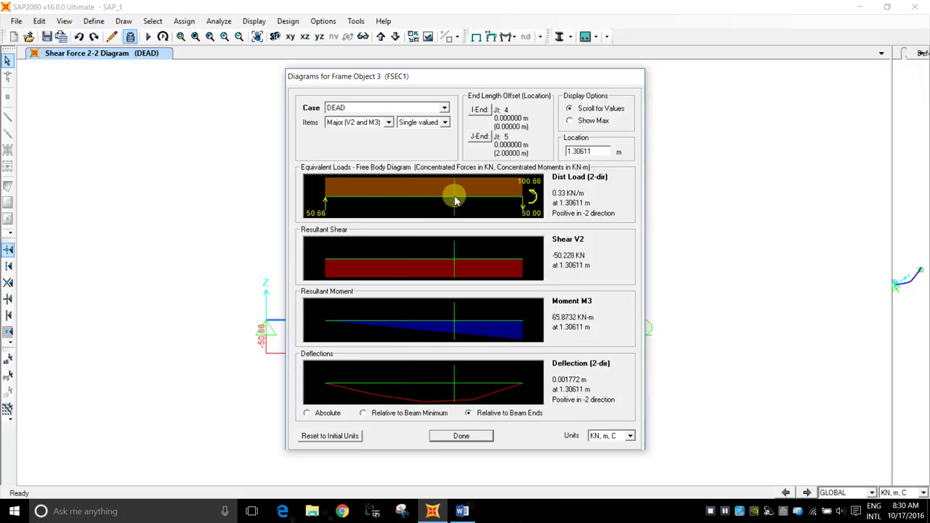
pyautogui.click(363, 194)
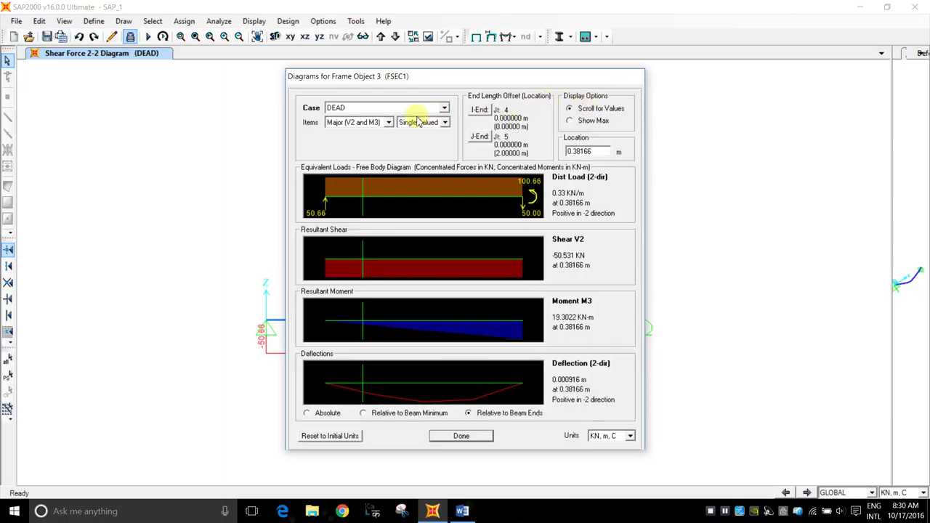
pyautogui.click(388, 122)
pyautogui.click(388, 123)
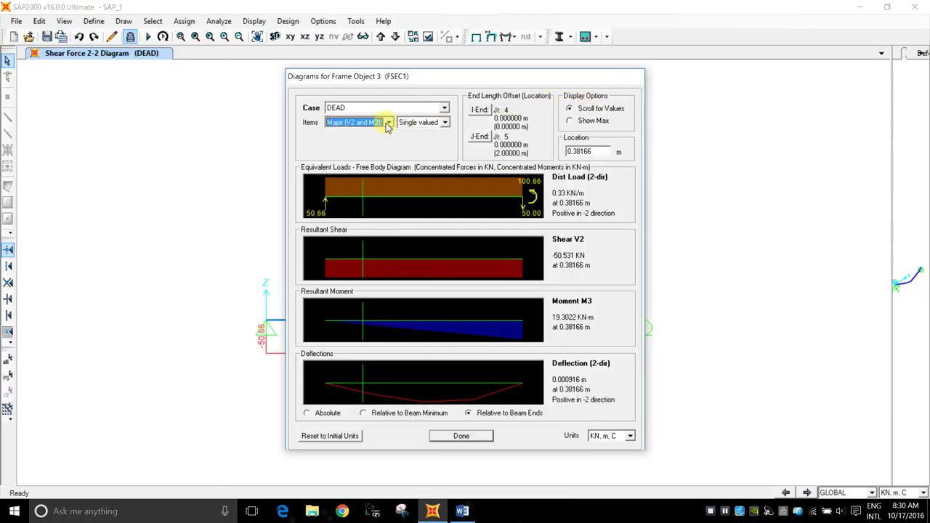
pyautogui.click(387, 123)
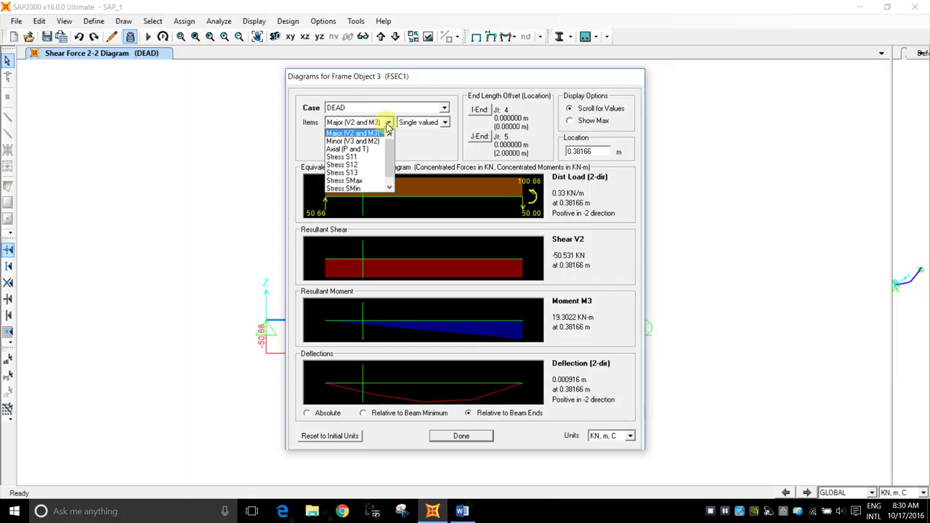
pyautogui.click(388, 122)
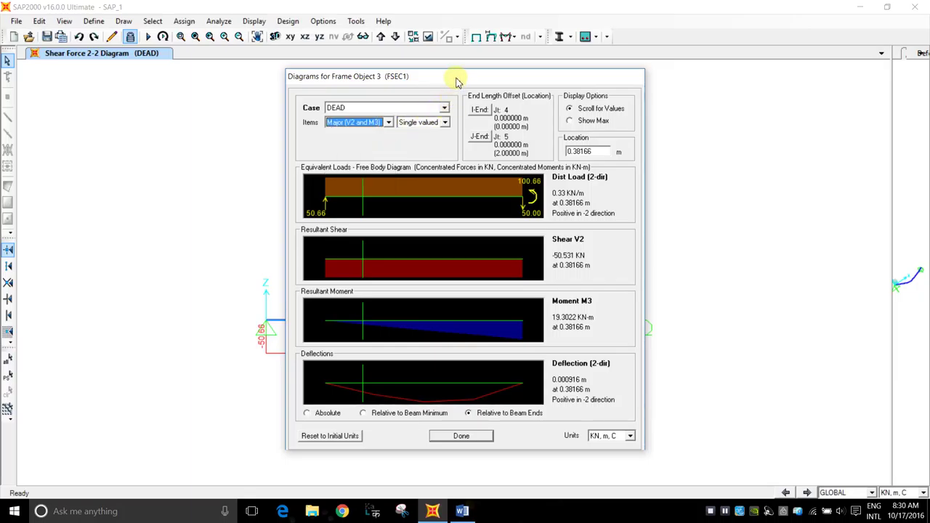
pyautogui.moveTo(459, 77); pyautogui.dragTo(514, 79)
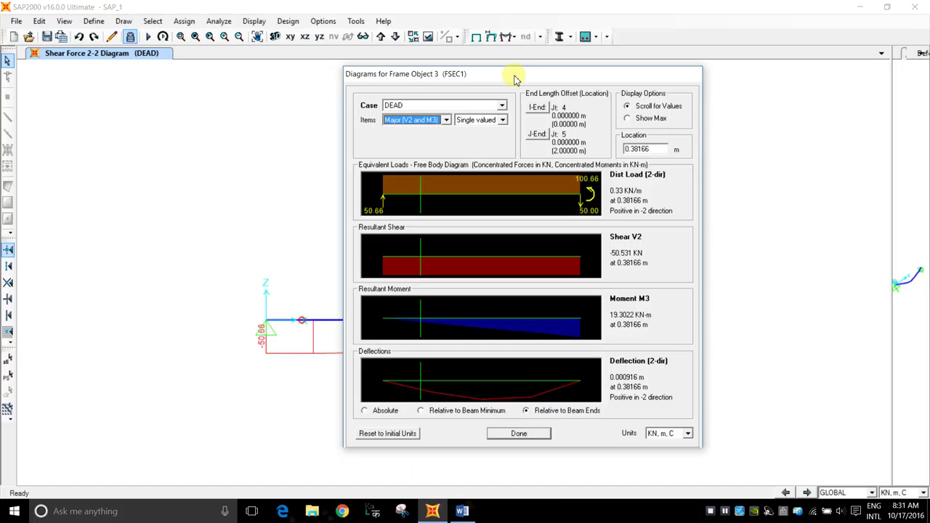
pyautogui.click(724, 512)
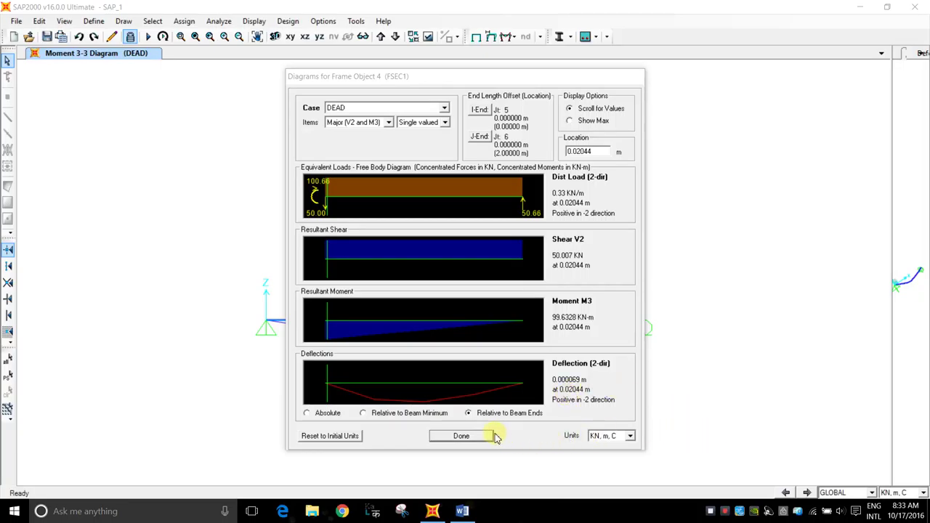
# Step: Close the right half's detailed diagrams and replace the displayed moment diagram with the Shear 2-2 diagram for the DEAD case
pyautogui.click(461, 436)
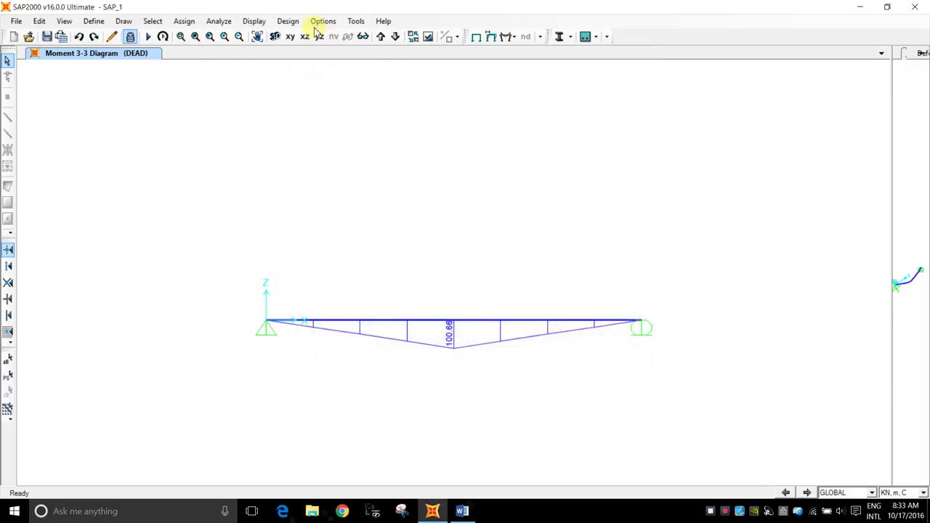
pyautogui.click(254, 21)
pyautogui.moveTo(356, 138)
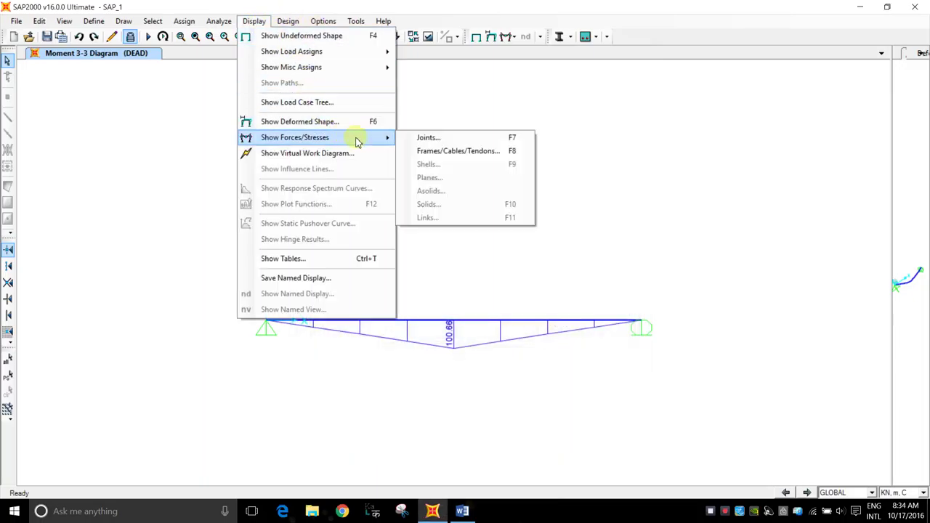
pyautogui.click(425, 150)
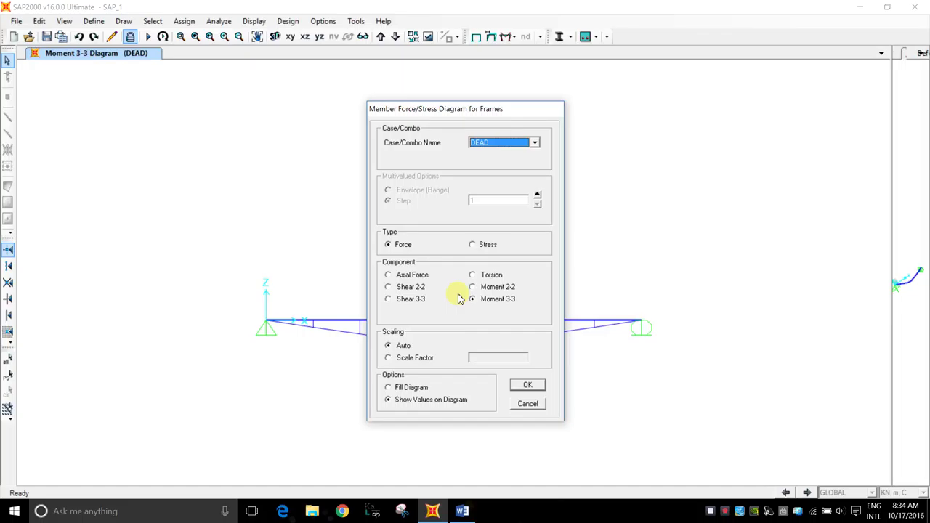
pyautogui.click(408, 286)
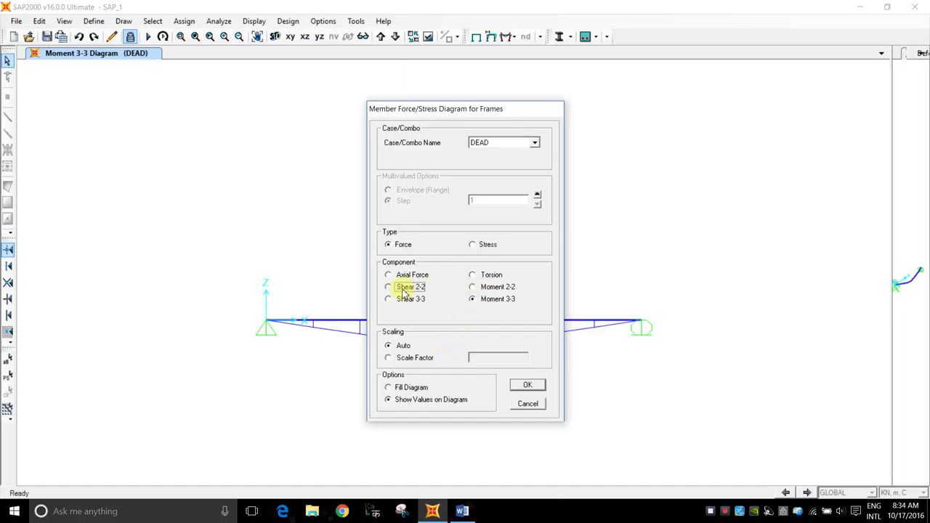
pyautogui.click(531, 385)
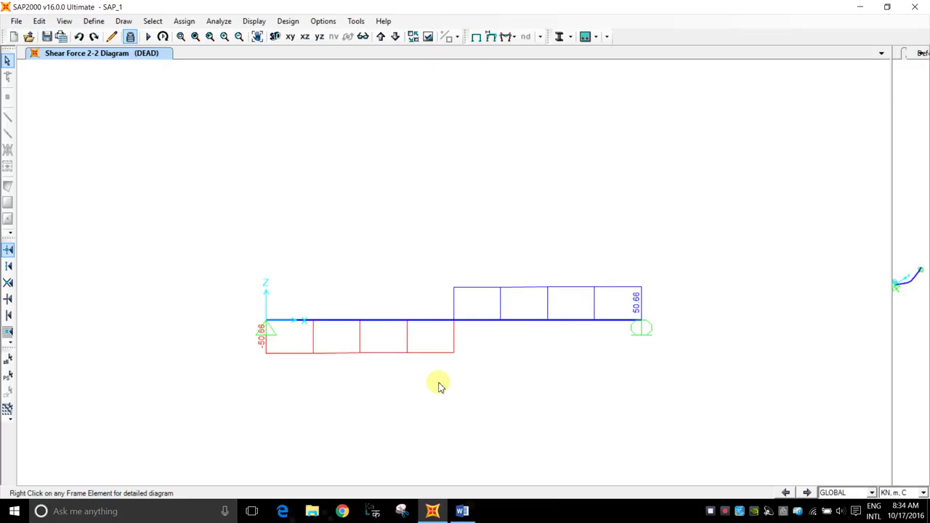
pyautogui.click(724, 513)
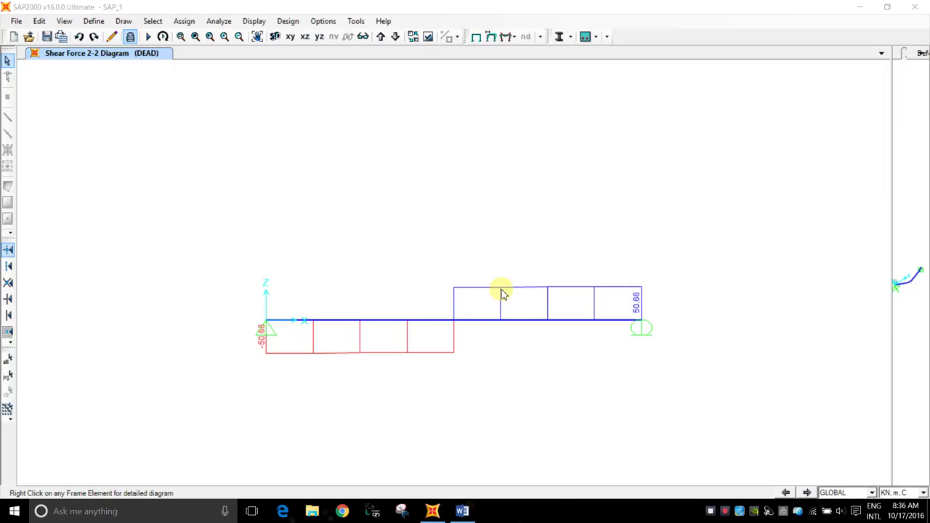
# Step: Unlock the model and accept the deletion of its analysis results
pyautogui.click(134, 40)
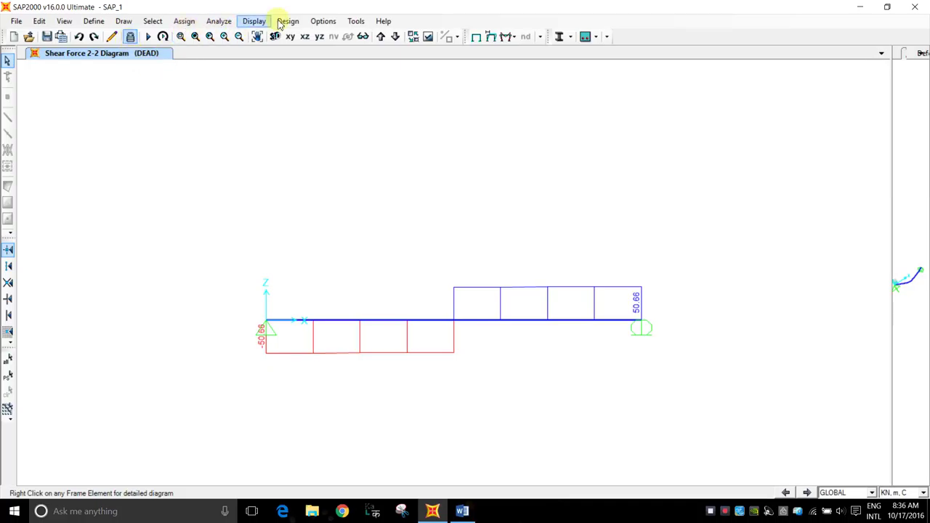
pyautogui.click(130, 37)
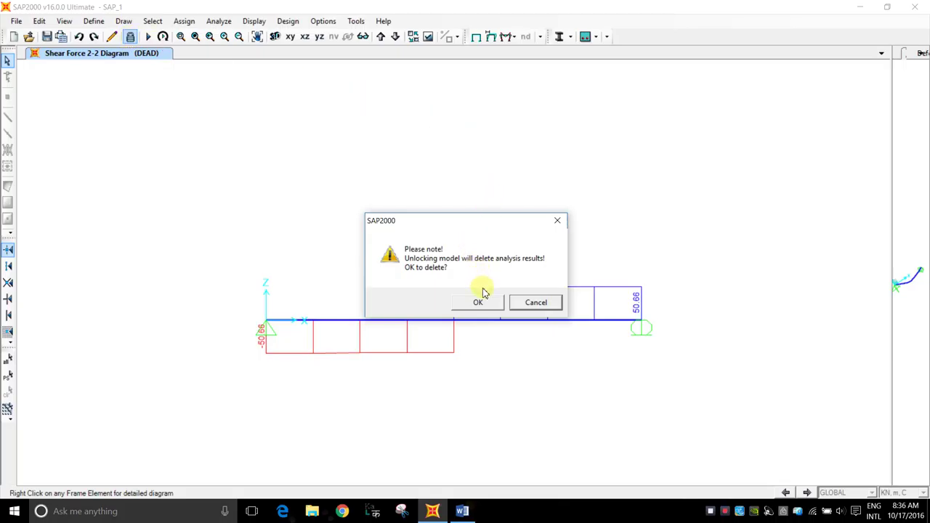
pyautogui.moveTo(441, 222); pyautogui.dragTo(452, 166)
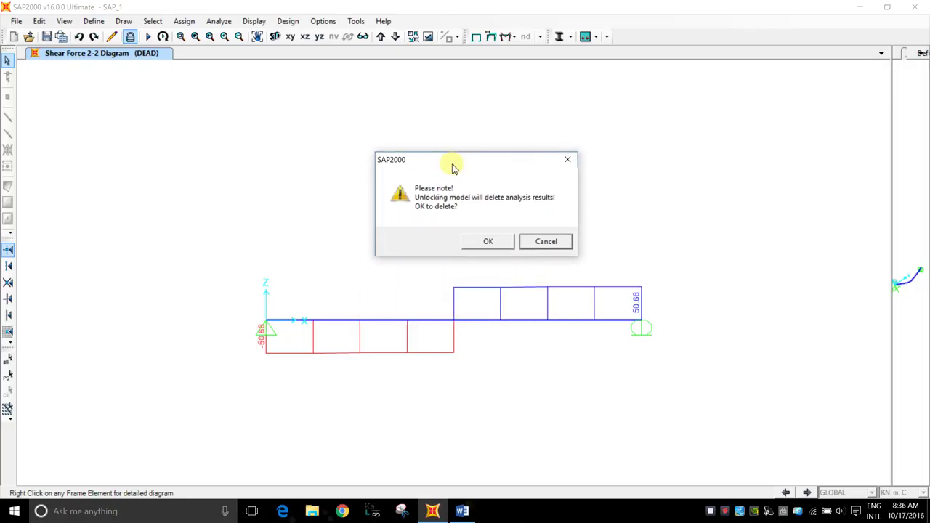
pyautogui.click(484, 242)
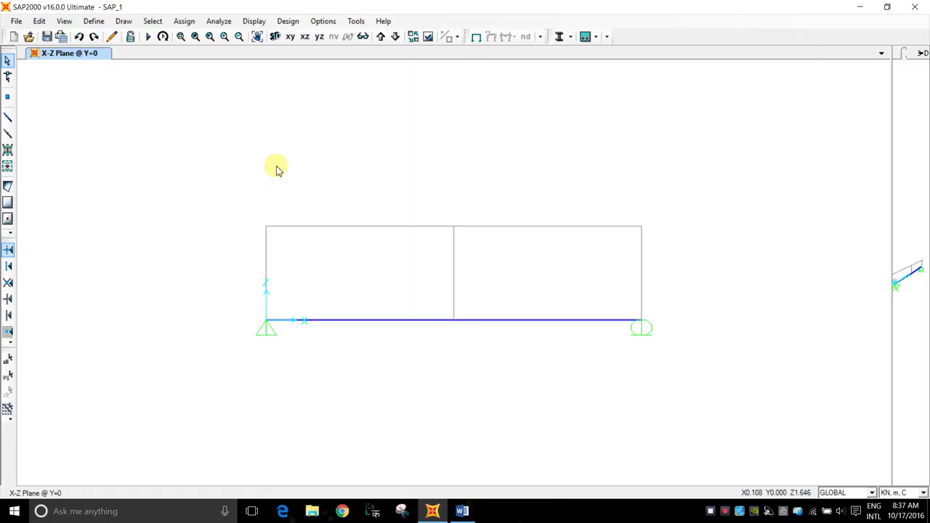
pyautogui.click(285, 22)
pyautogui.moveTo(307, 25)
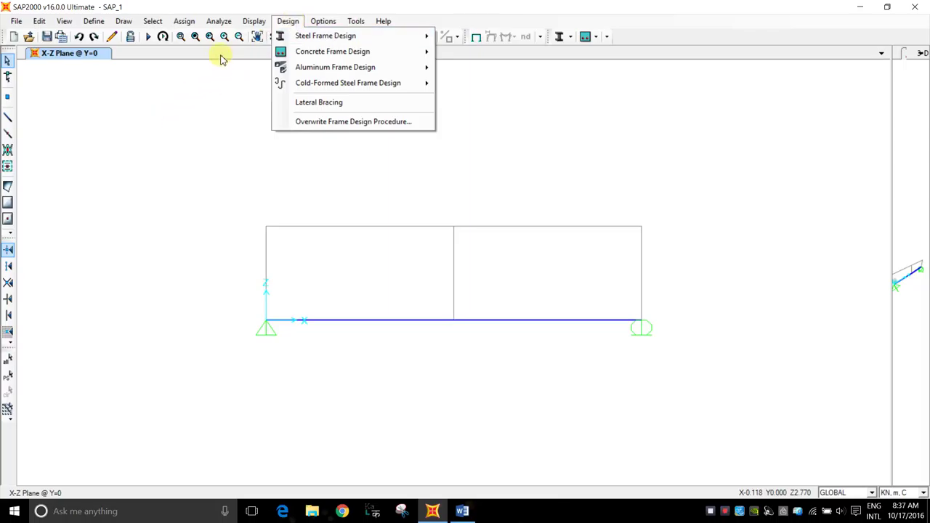
pyautogui.click(309, 21)
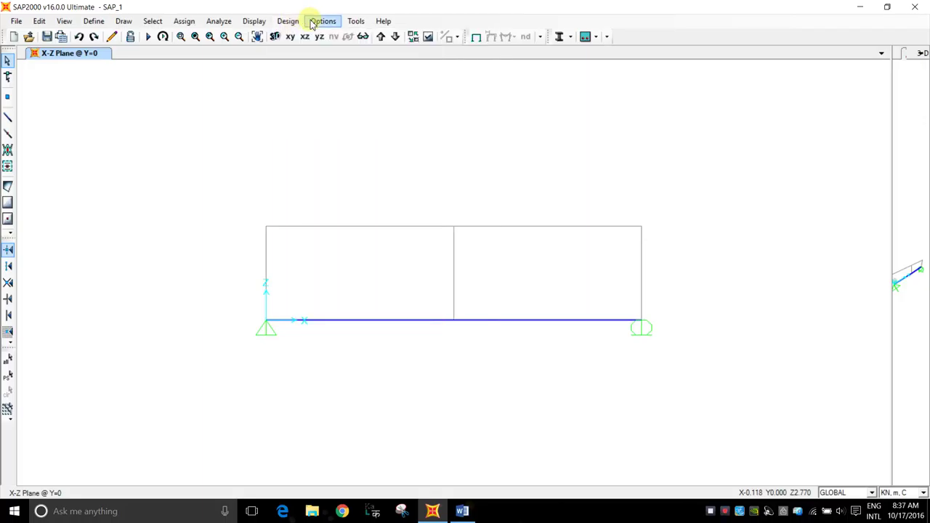
pyautogui.click(263, 22)
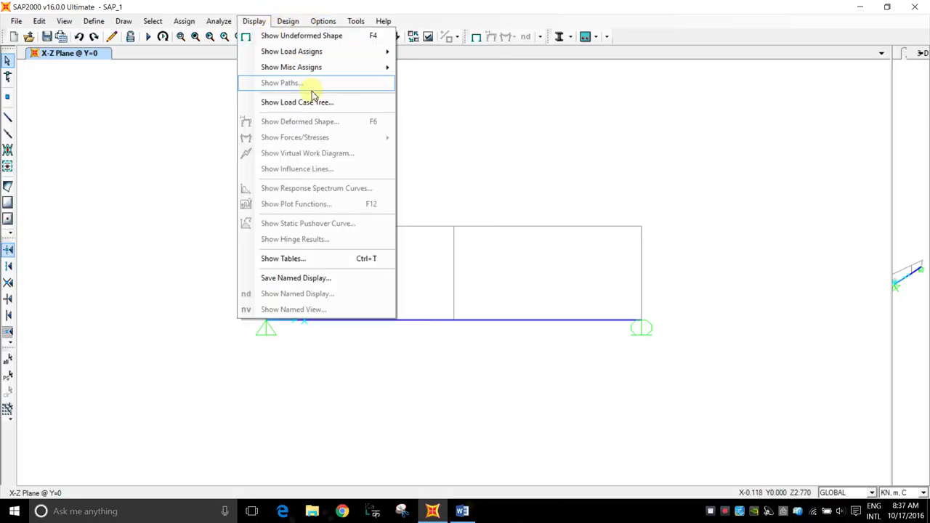
pyautogui.moveTo(317, 22)
pyautogui.moveTo(288, 22)
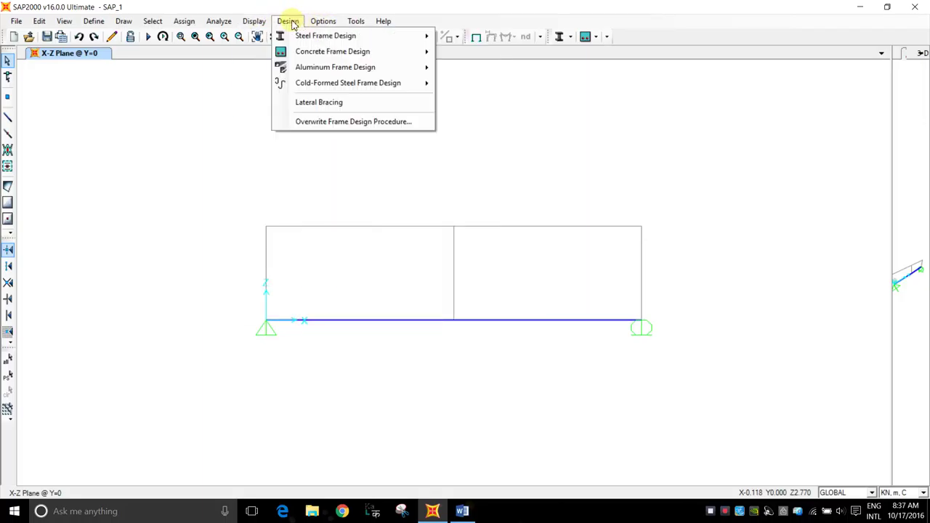
pyautogui.moveTo(331, 37)
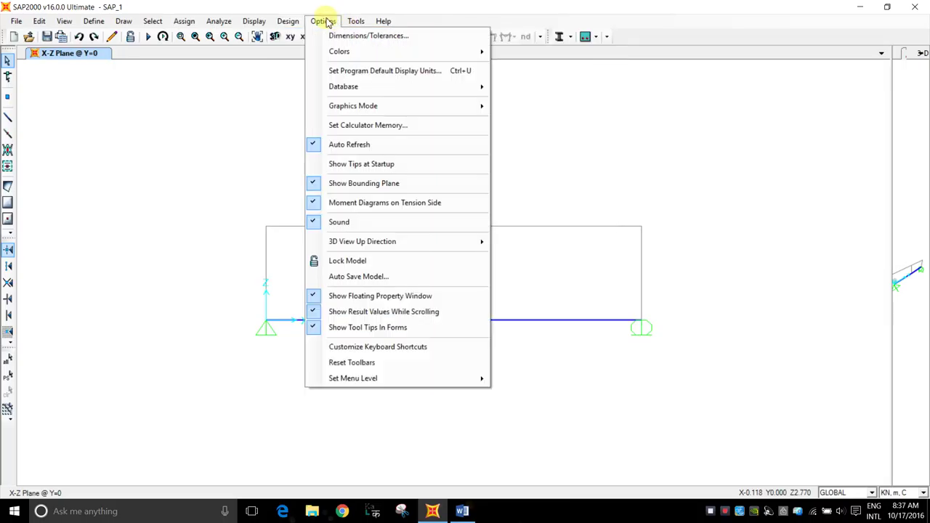
pyautogui.click(326, 22)
pyautogui.click(152, 21)
pyautogui.moveTo(183, 22)
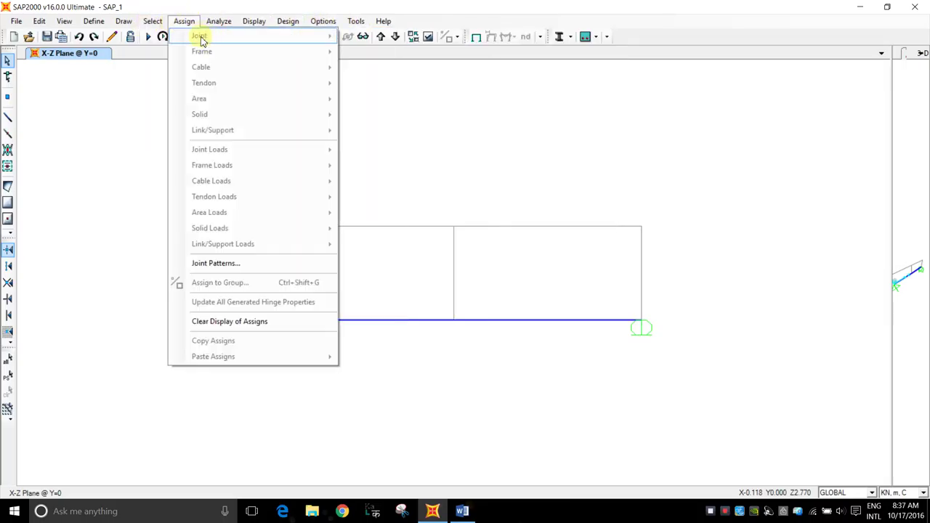
pyautogui.click(99, 23)
# Step: Set the self weight multiplier of the DEAD load pattern to 0 and apply the change
pyautogui.click(94, 22)
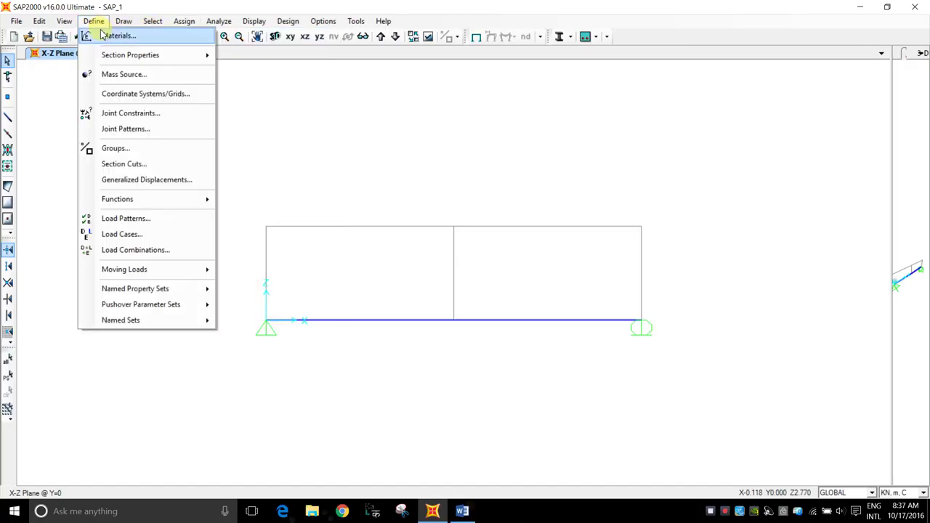
pyautogui.click(143, 219)
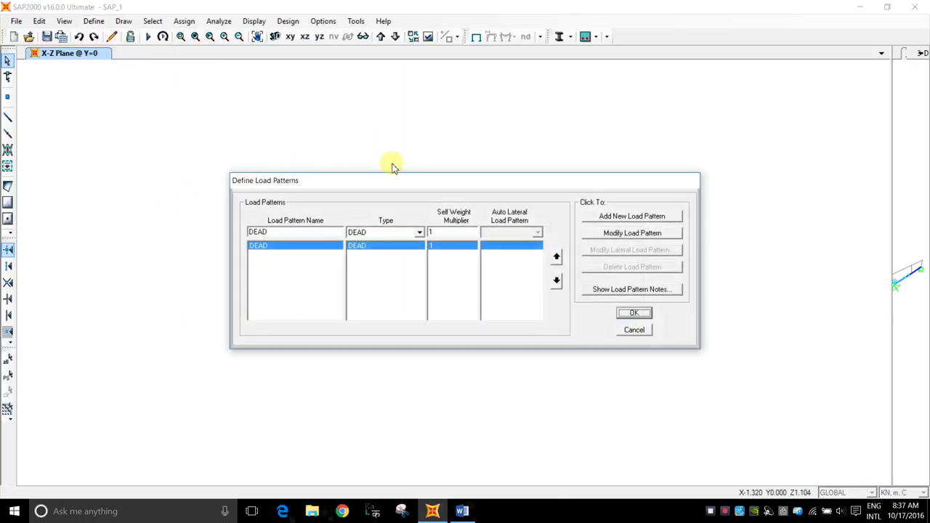
pyautogui.moveTo(403, 183); pyautogui.dragTo(363, 119)
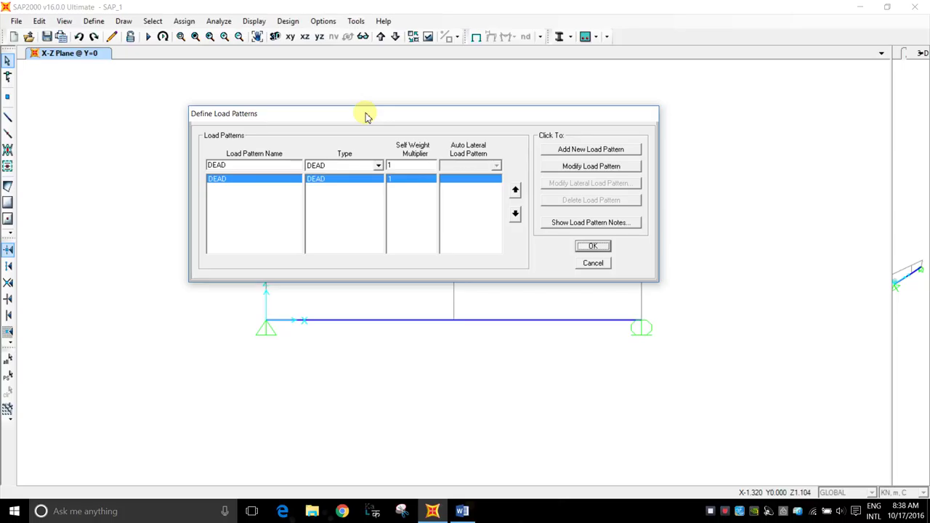
pyautogui.moveTo(367, 116); pyautogui.dragTo(389, 97)
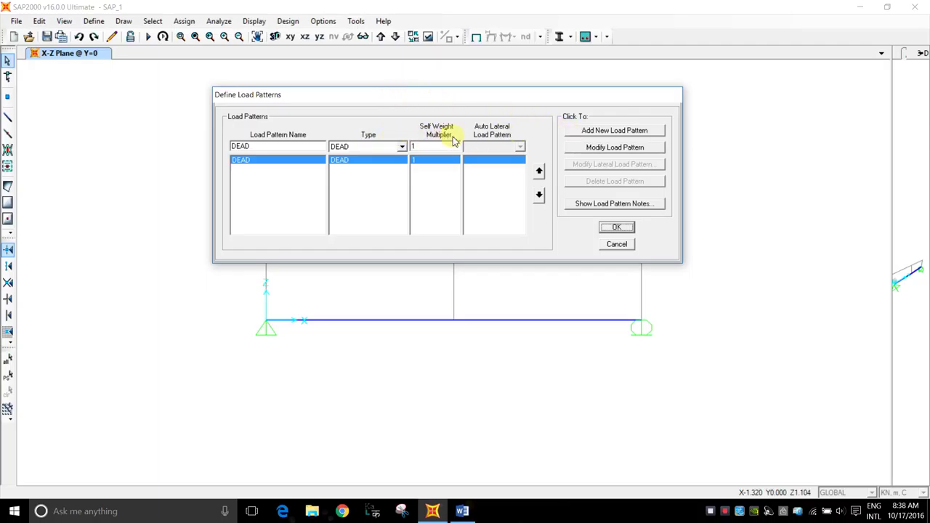
pyautogui.doubleClick(422, 146)
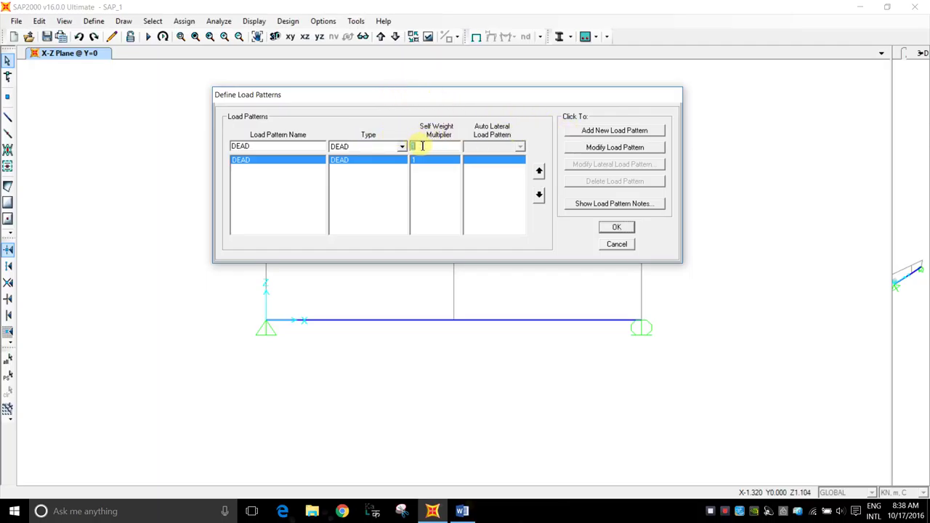
pyautogui.write('0')
pyautogui.click(613, 148)
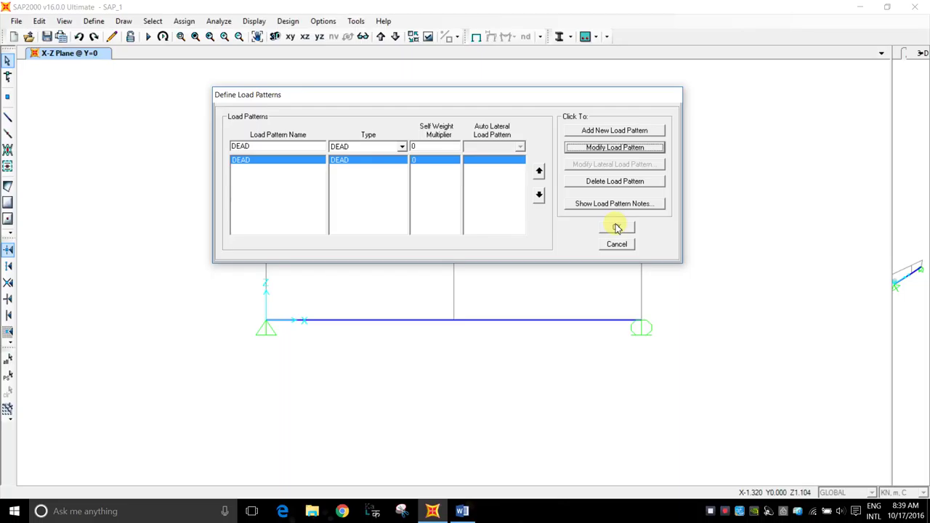
pyautogui.click(617, 228)
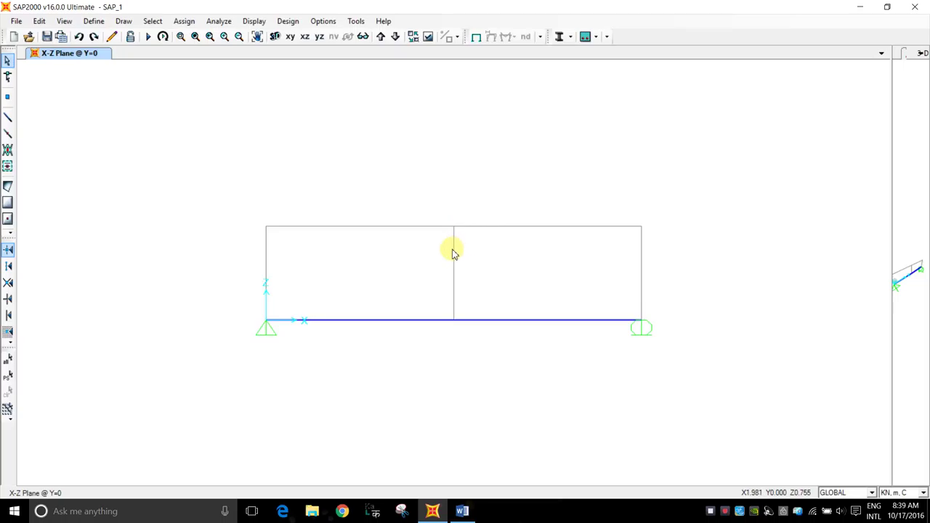
# Step: Run the analysis again for the DEAD and MODAL load cases
pyautogui.click(288, 23)
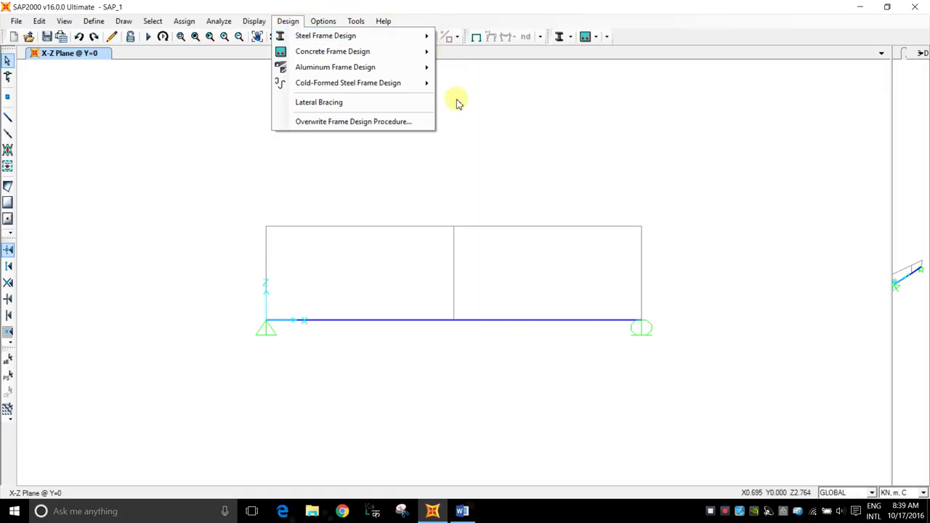
pyautogui.click(490, 126)
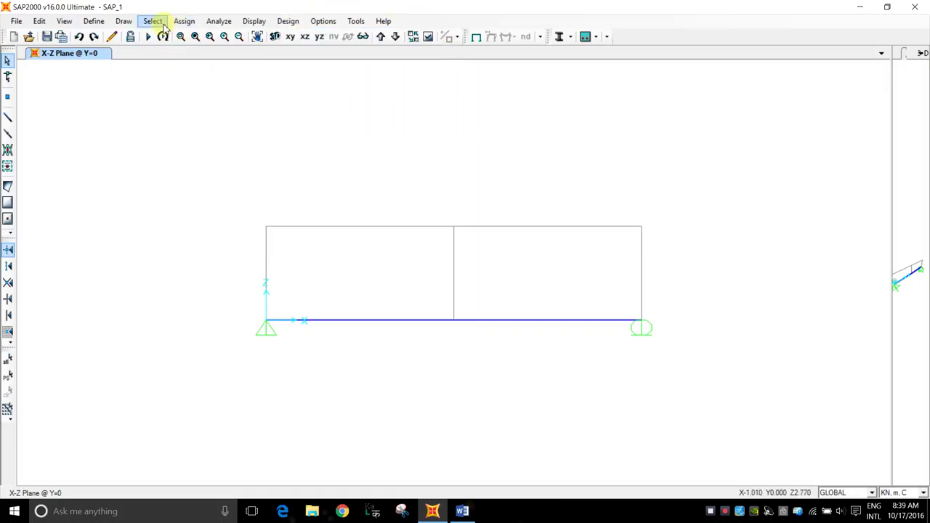
pyautogui.click(148, 40)
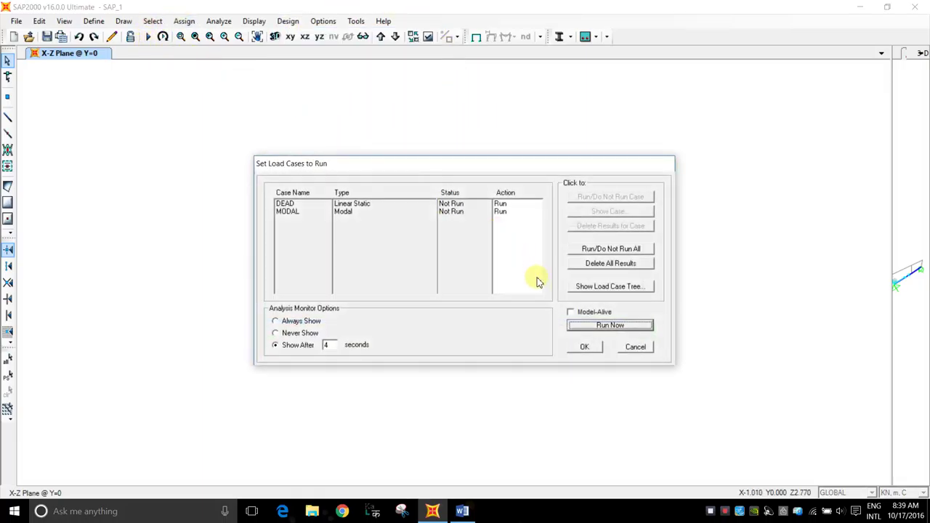
pyautogui.click(617, 327)
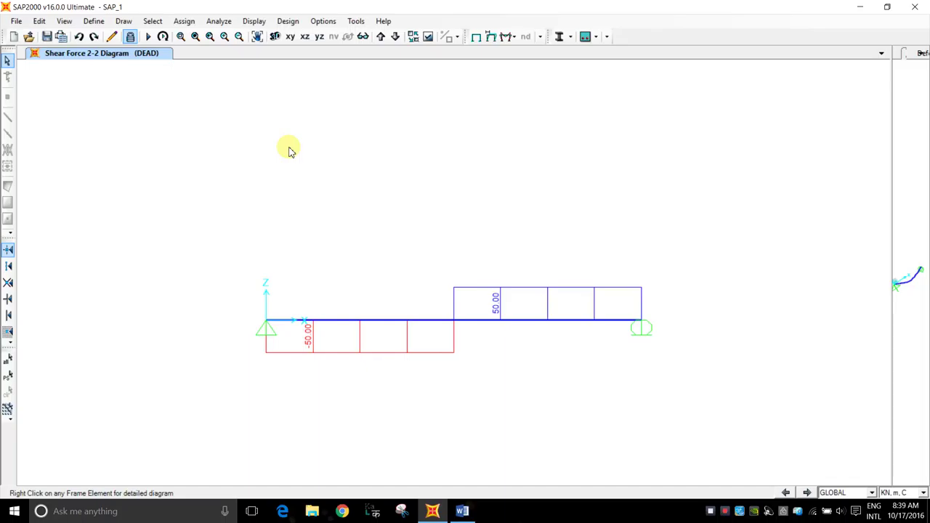
# Step: Examine the beam's Shear 2-2 diagram for the DEAD case, and restore the full view of the deformed shape
pyautogui.scroll(2, 288, 150)
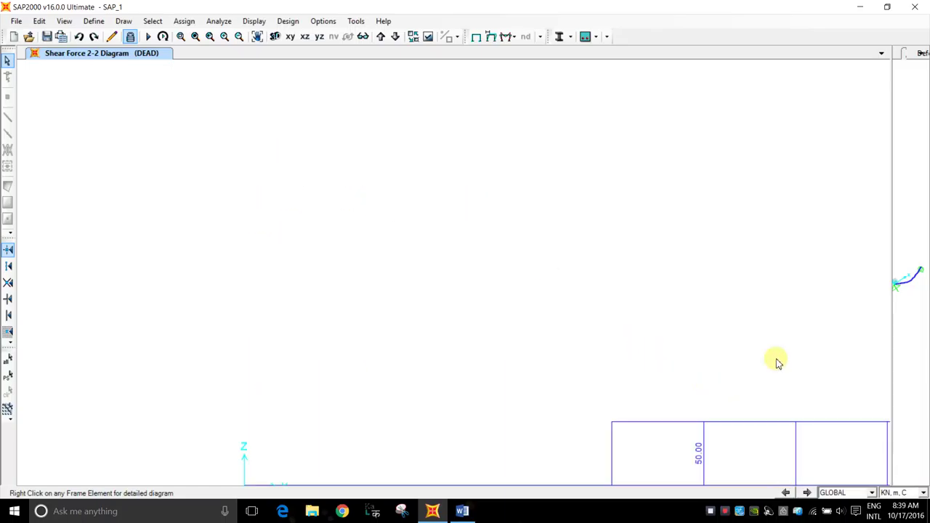
pyautogui.moveTo(681, 324); pyautogui.dragTo(576, 261)
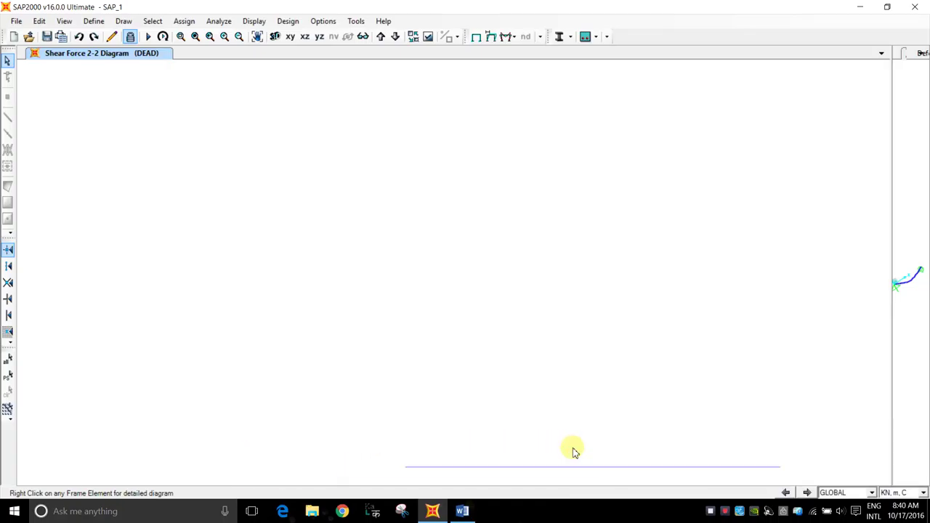
pyautogui.rightClick(913, 183)
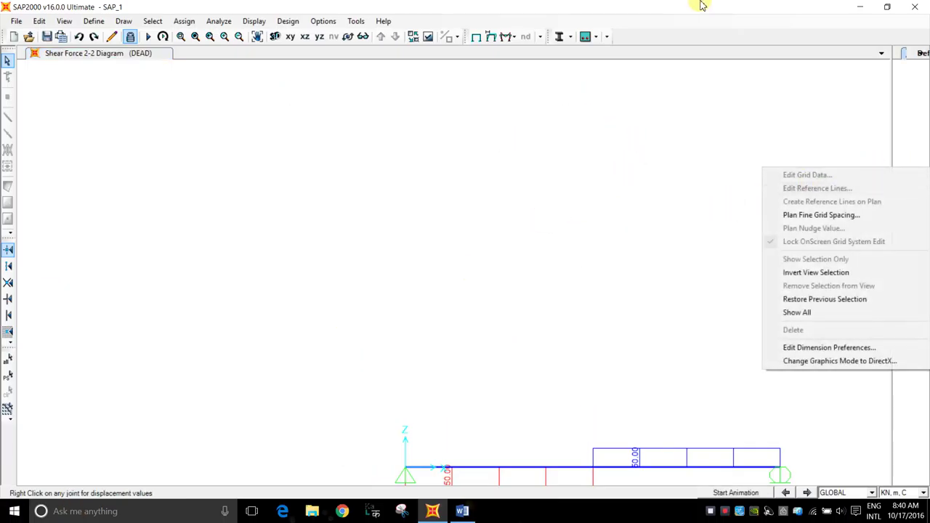
pyautogui.click(702, 23)
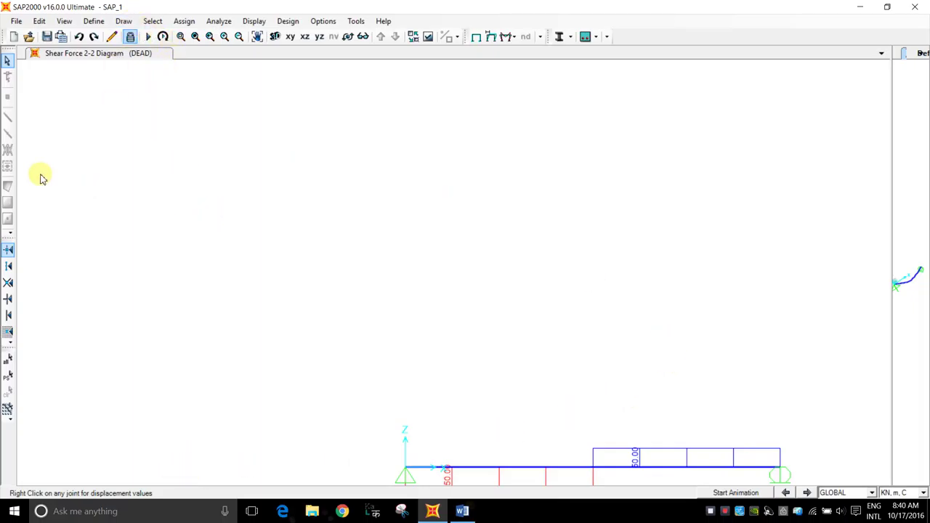
pyautogui.click(193, 37)
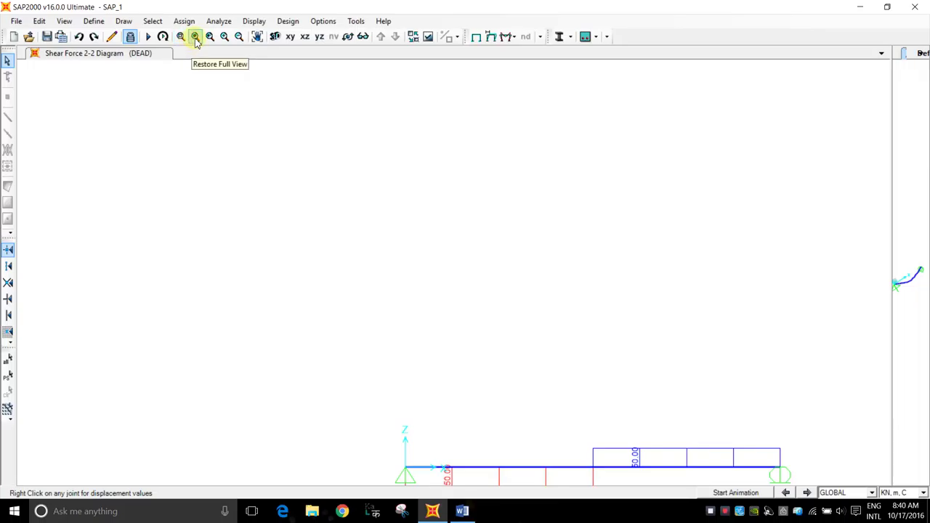
pyautogui.click(196, 38)
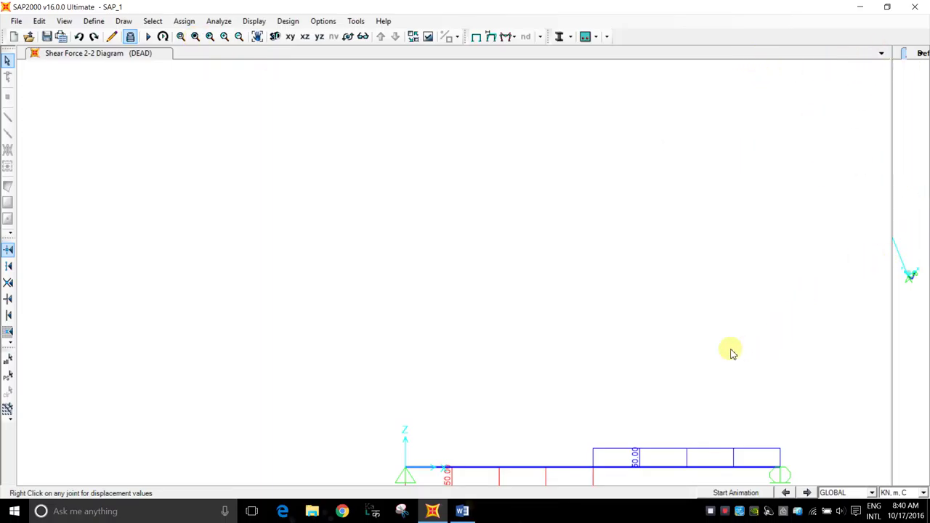
pyautogui.click(706, 367)
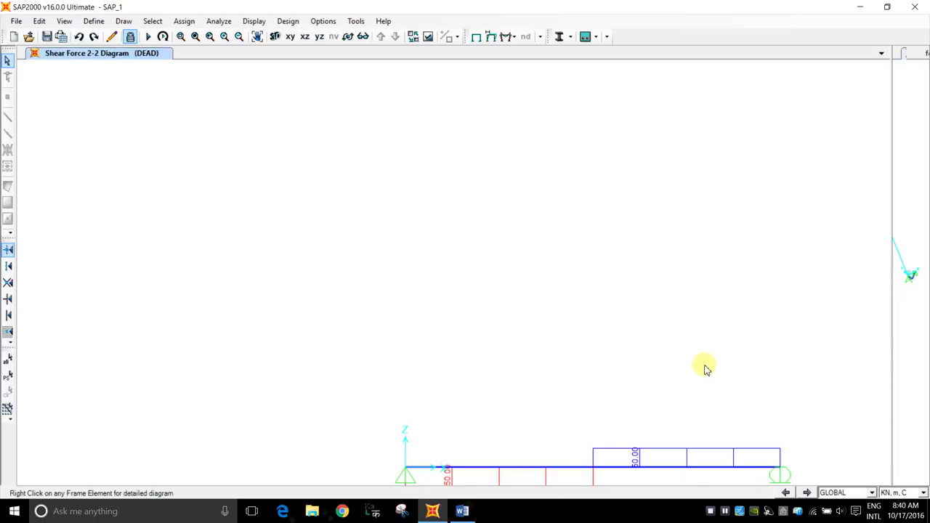
pyautogui.click(687, 250)
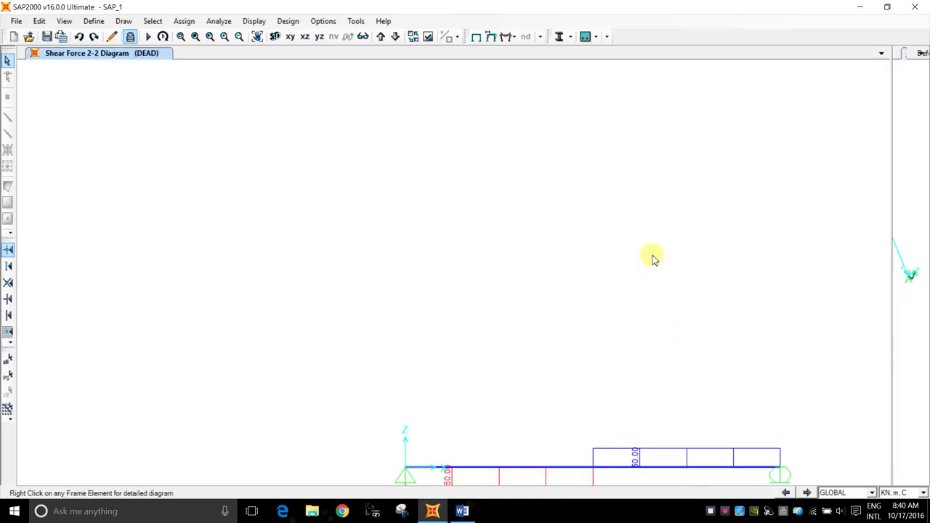
pyautogui.scroll(-5, 812, 376)
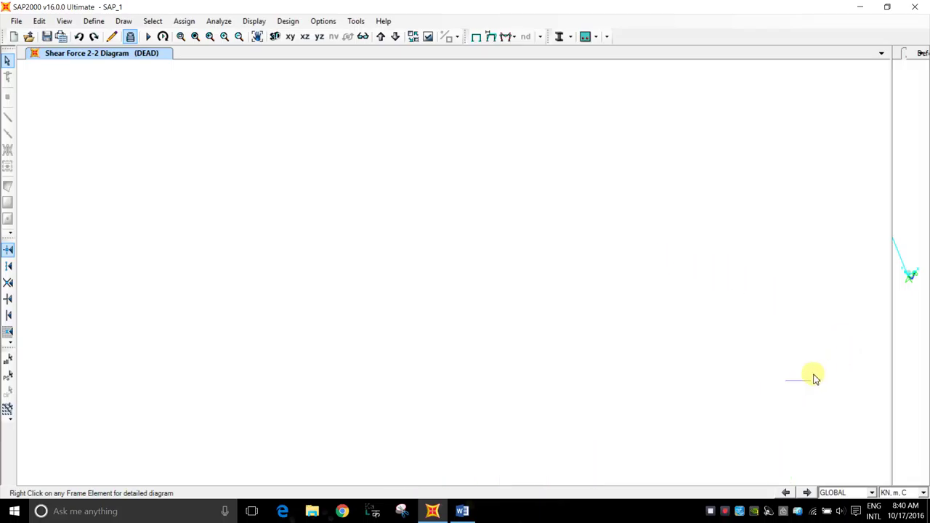
pyautogui.scroll(3, 814, 378)
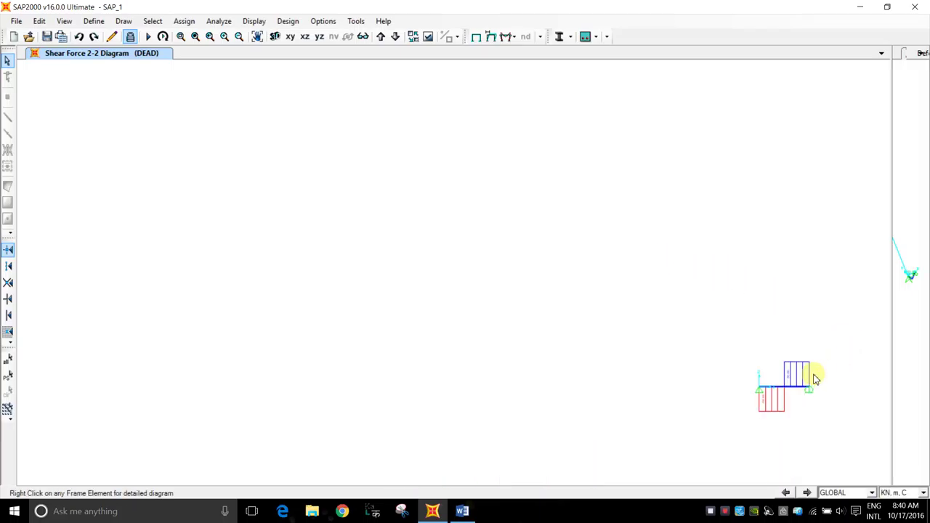
pyautogui.scroll(2, 813, 377)
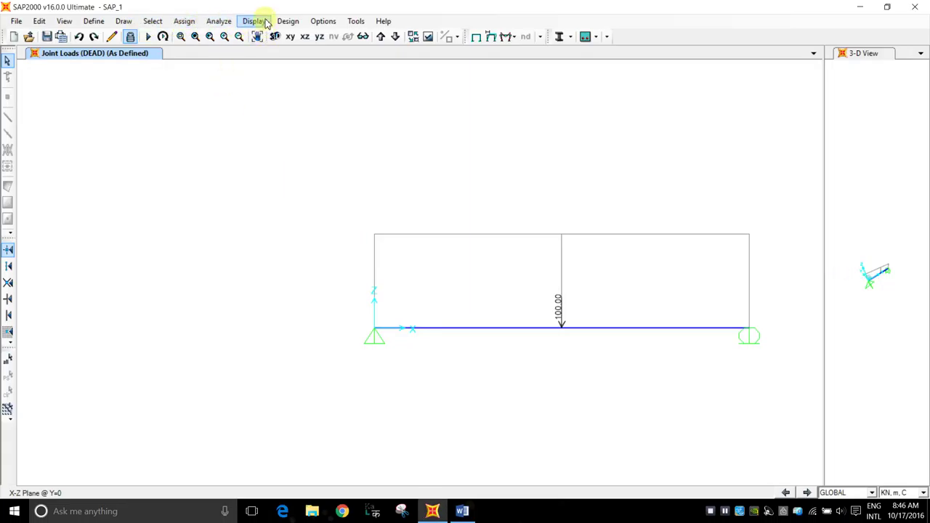
# Step: Display the joint forces of the DEAD load pattern as defined, with loading values shown
pyautogui.click(262, 21)
pyautogui.moveTo(336, 52)
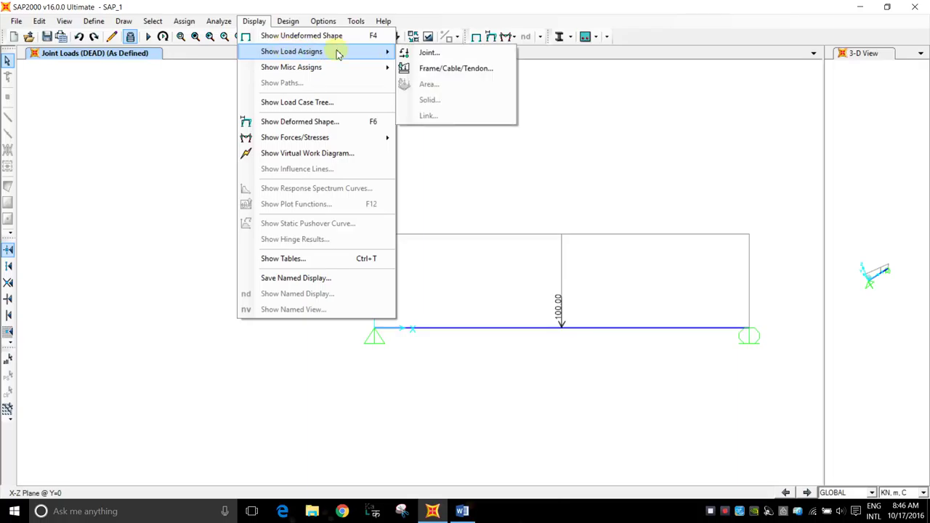
pyautogui.click(436, 56)
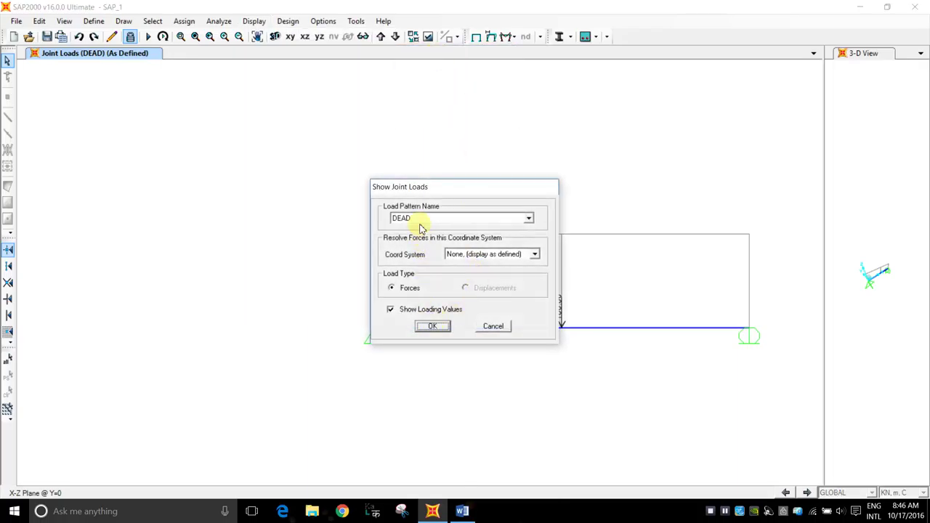
pyautogui.click(433, 326)
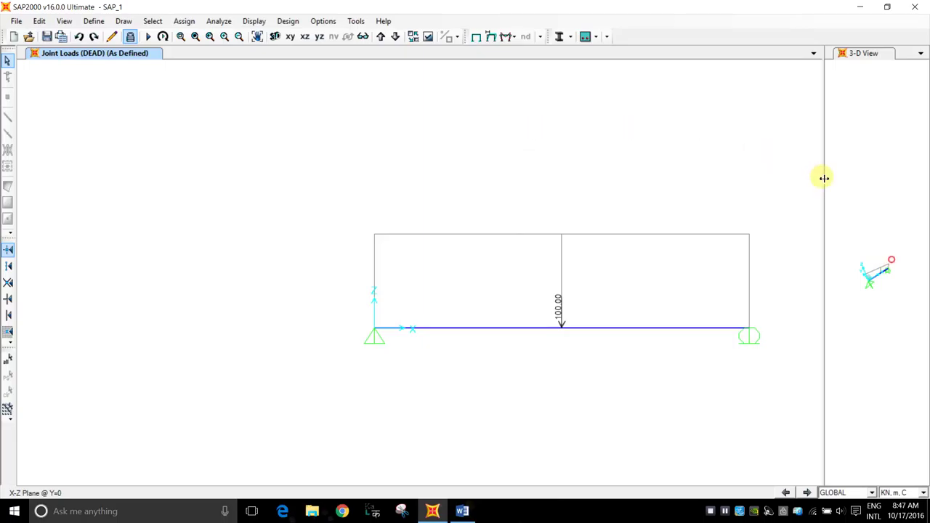
# Step: Enlarge the 3-D view beside the X-Z view and fit the whole beam within the narrower X-Z view
pyautogui.moveTo(825, 179); pyautogui.dragTo(616, 181)
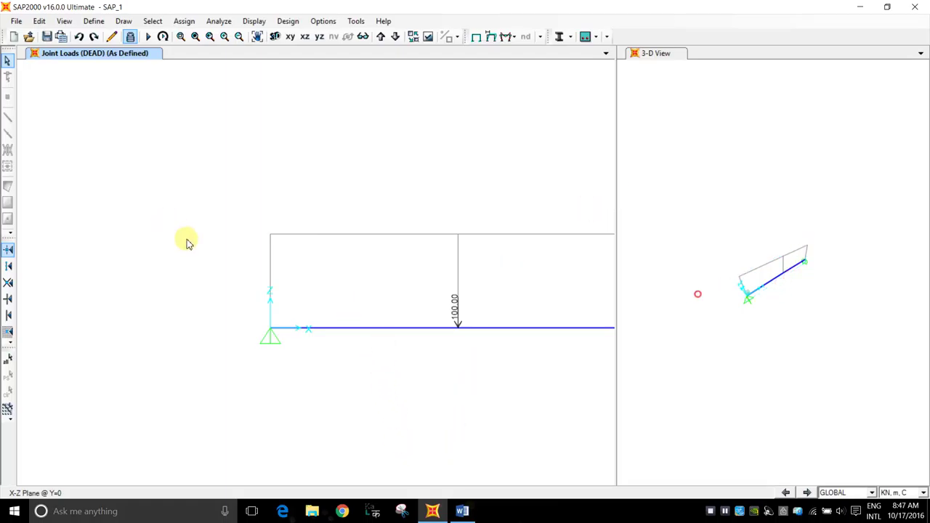
pyautogui.scroll(-1, 194, 252)
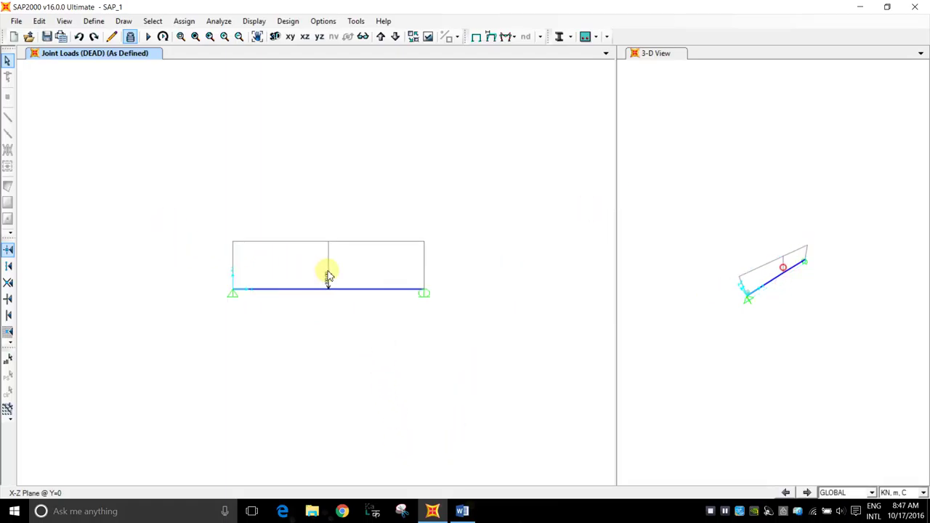
pyautogui.scroll(1, 328, 276)
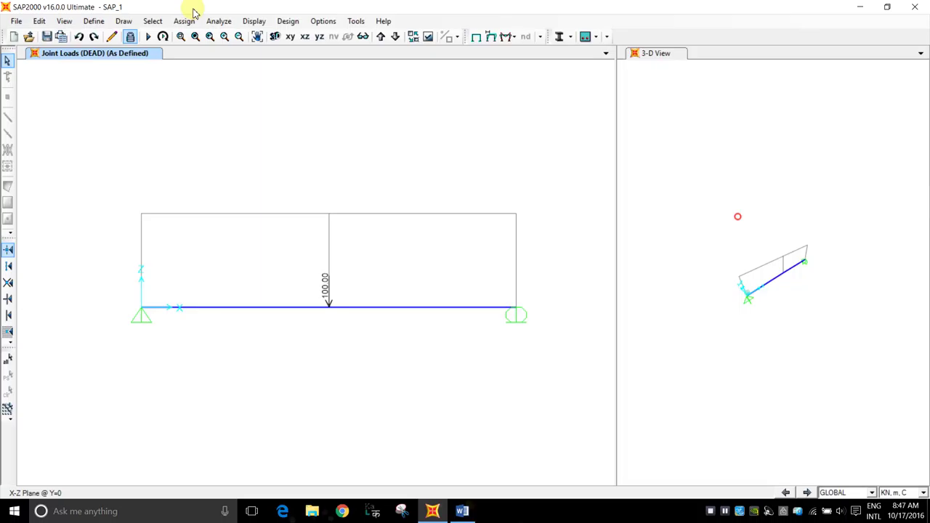
pyautogui.click(123, 21)
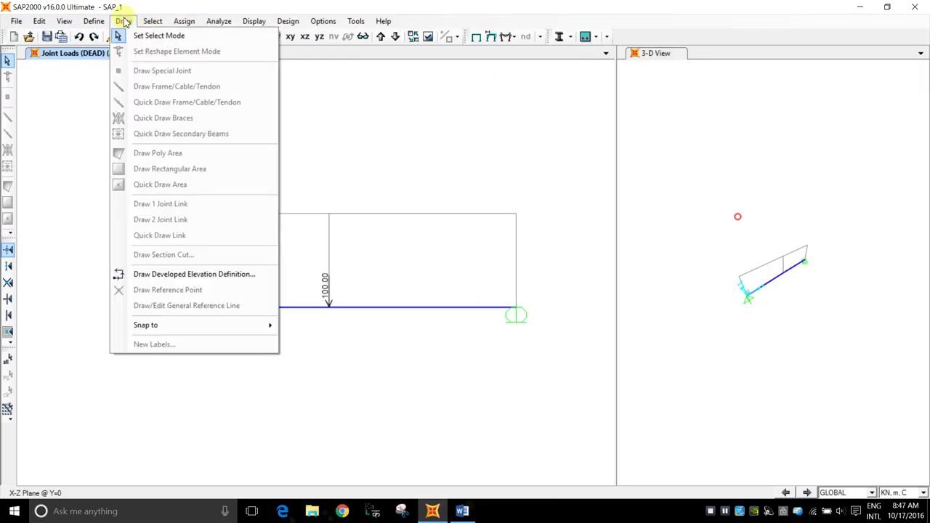
pyautogui.moveTo(92, 23)
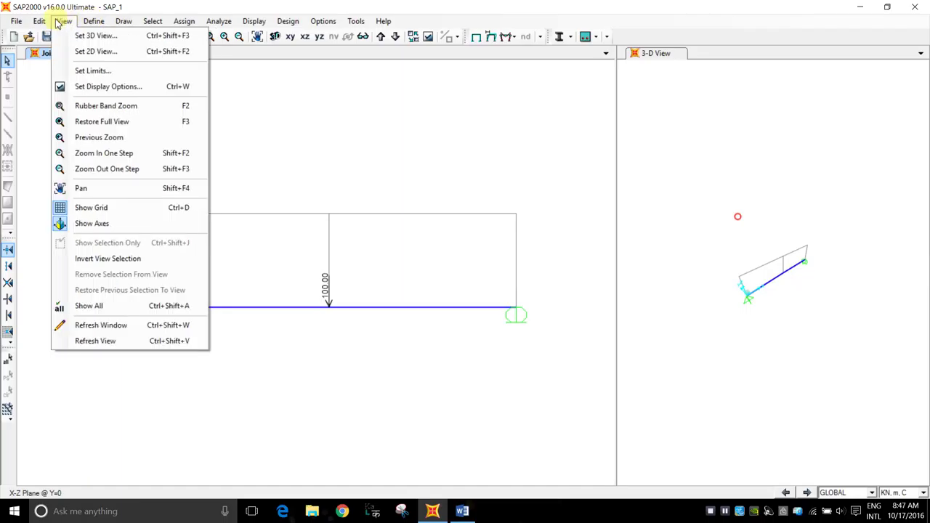
pyautogui.click(61, 21)
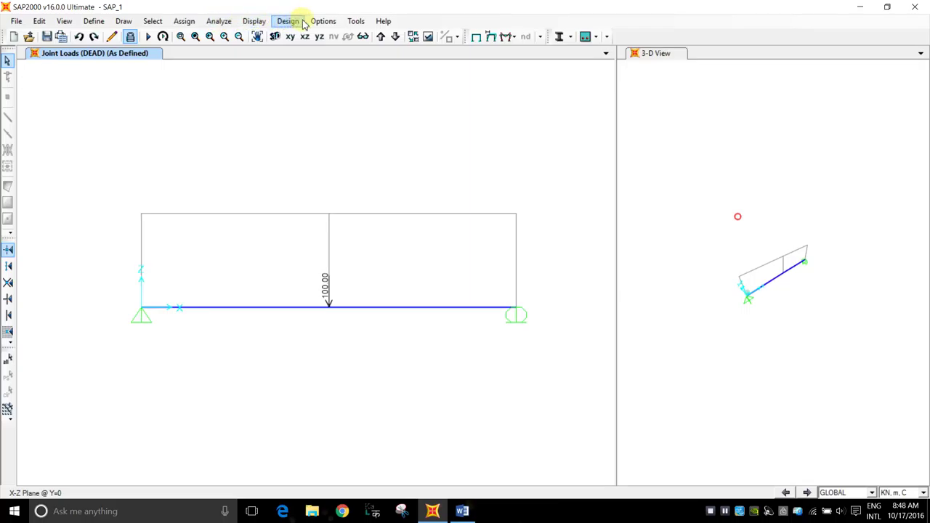
pyautogui.click(355, 23)
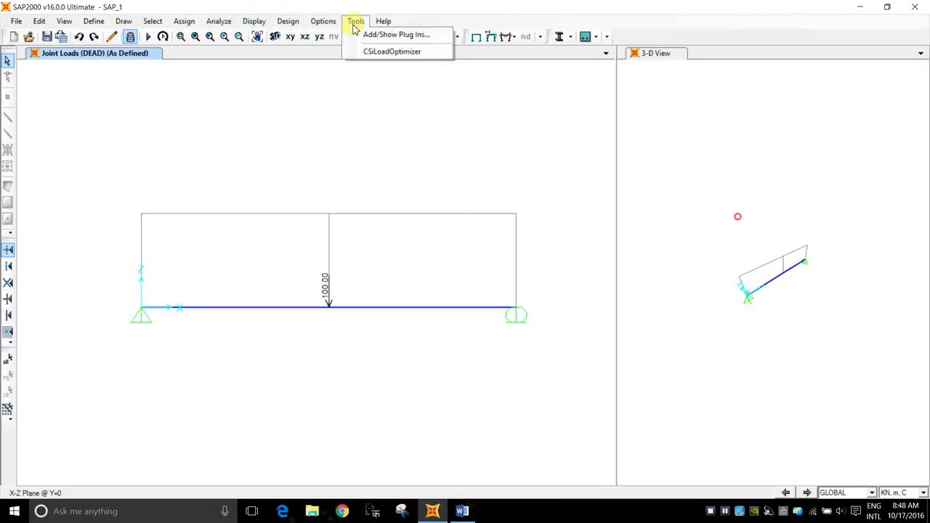
pyautogui.moveTo(323, 23)
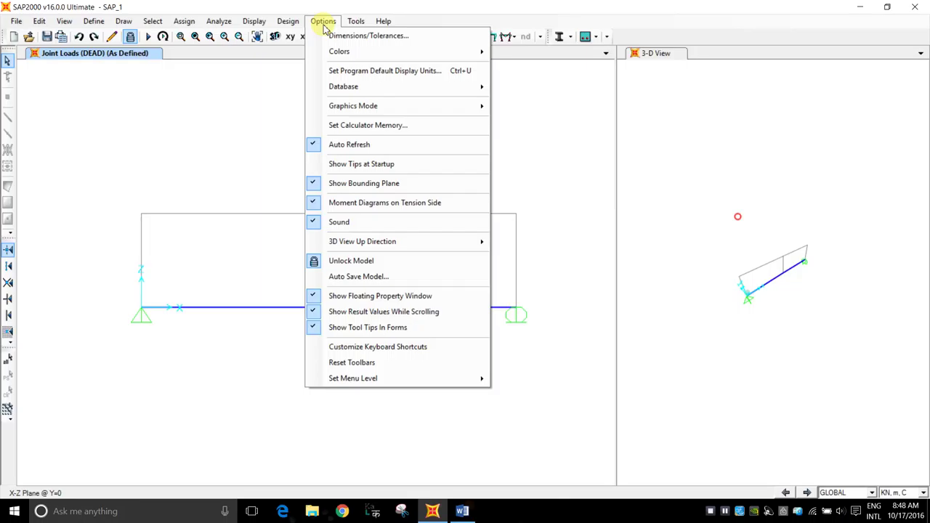
pyautogui.moveTo(411, 111)
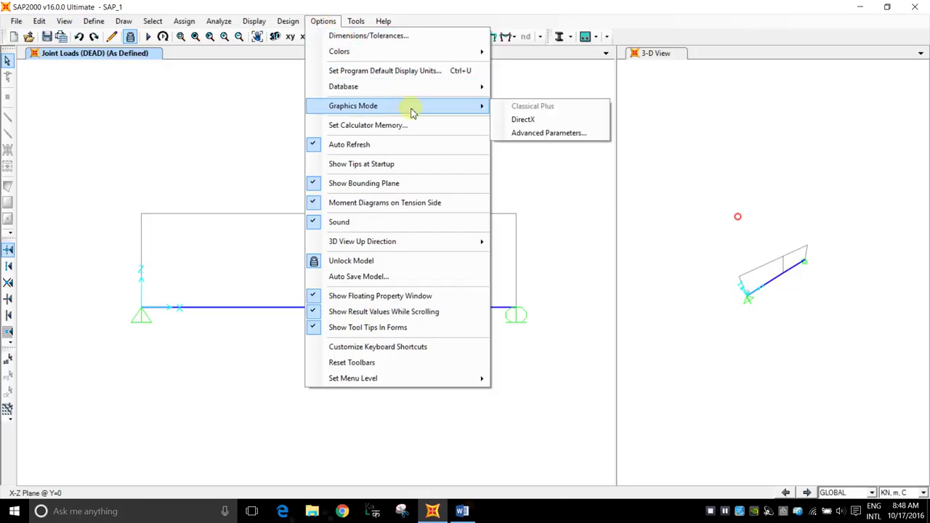
pyautogui.moveTo(291, 24)
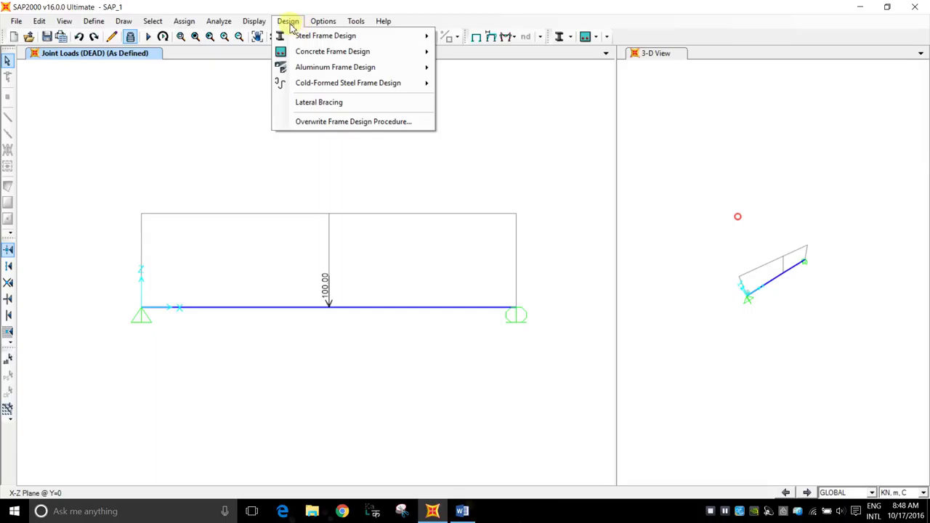
pyautogui.click(289, 22)
pyautogui.click(254, 22)
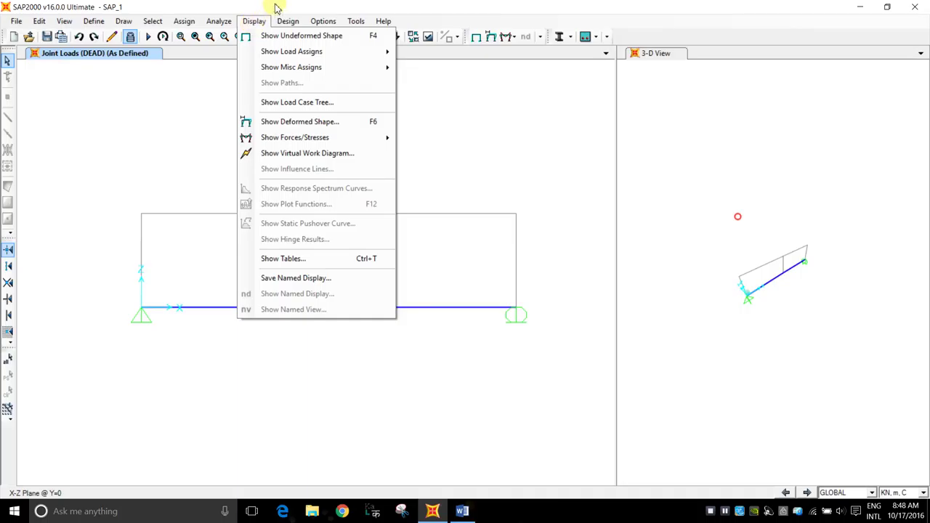
pyautogui.click(320, 4)
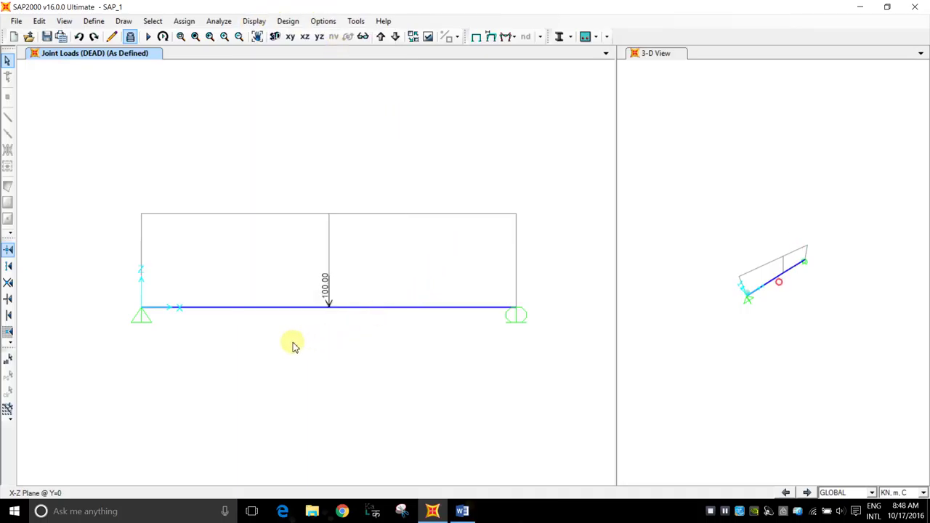
# Step: Select the left half of the beam and unlock the model, accepting deletion of the analysis results
pyautogui.click(252, 308)
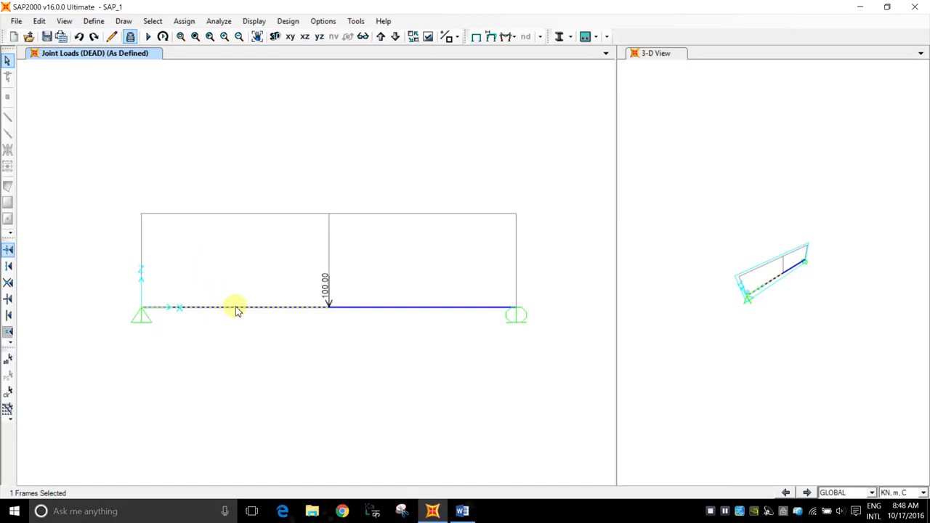
pyautogui.click(185, 20)
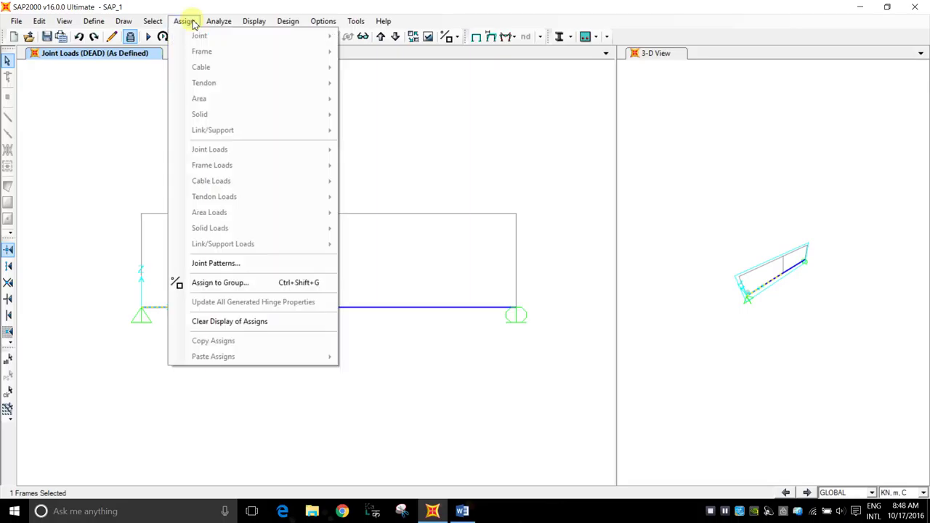
pyautogui.click(186, 20)
pyautogui.click(183, 22)
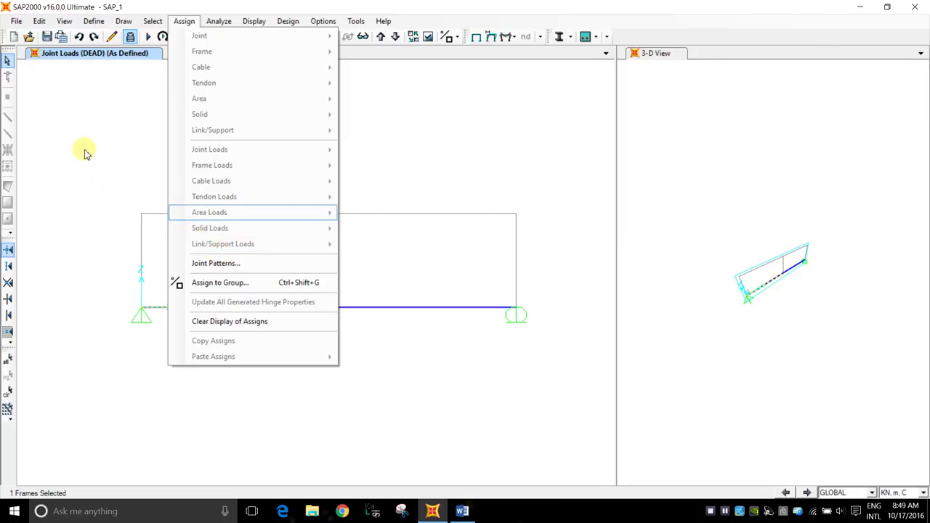
pyautogui.click(113, 95)
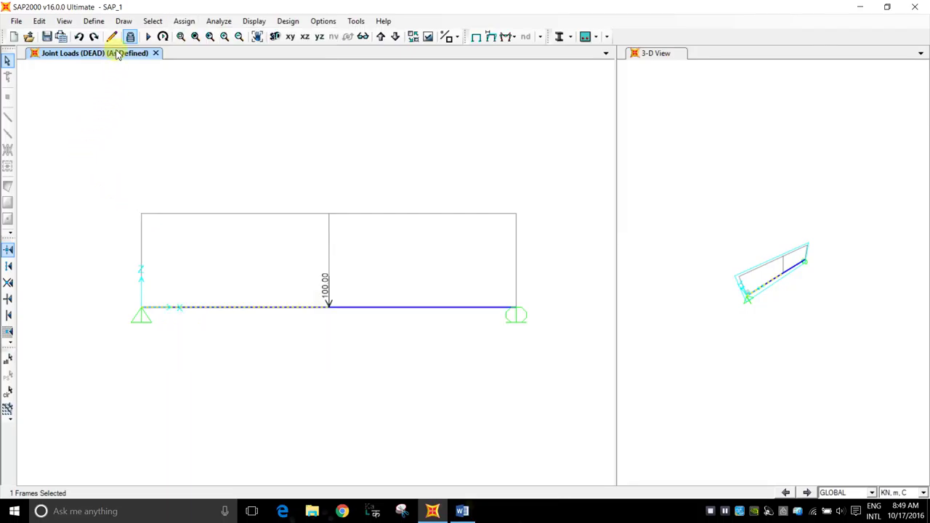
pyautogui.click(130, 36)
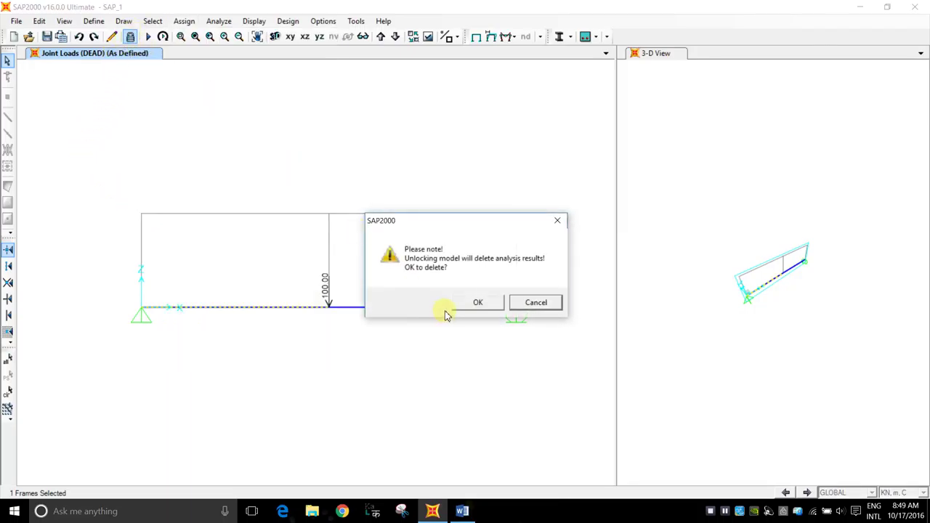
pyautogui.click(474, 302)
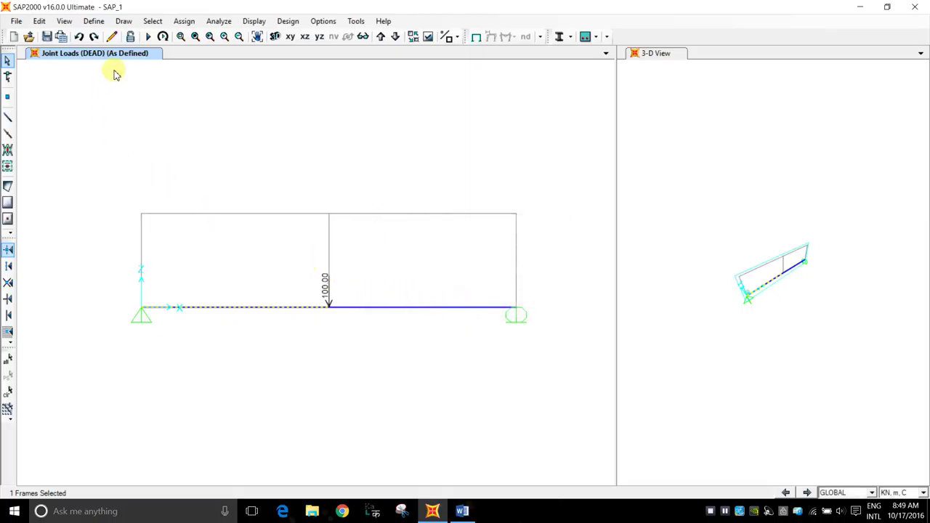
# Step: Start assigning a distributed frame load to the selected left half, keeping the DEAD load pattern
pyautogui.click(184, 21)
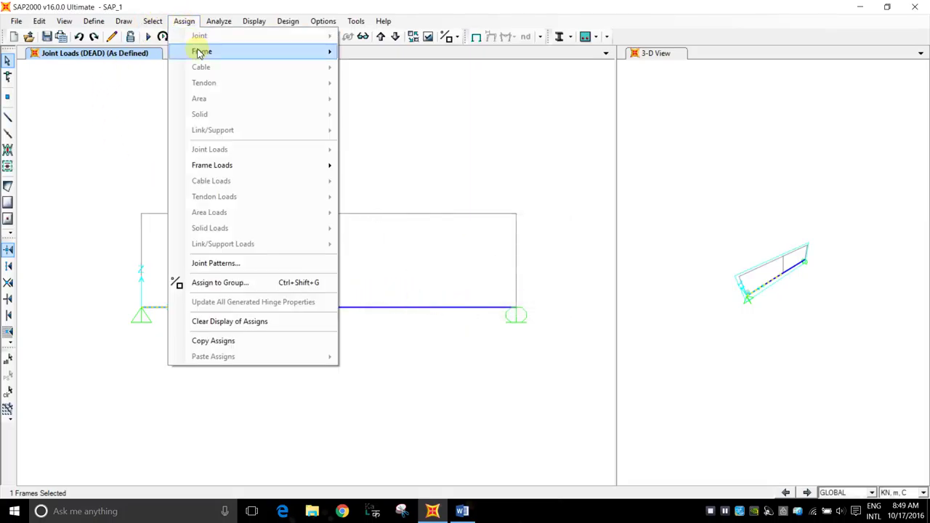
pyautogui.moveTo(244, 168)
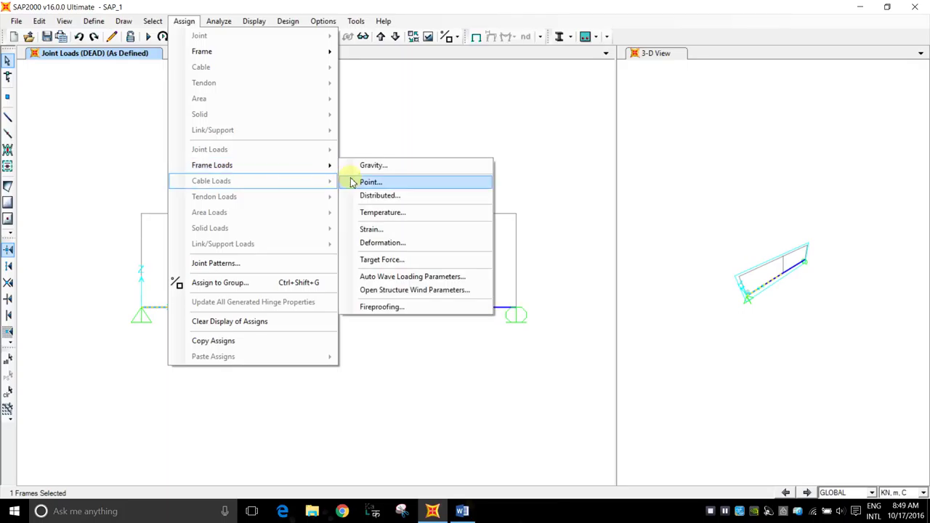
pyautogui.click(389, 203)
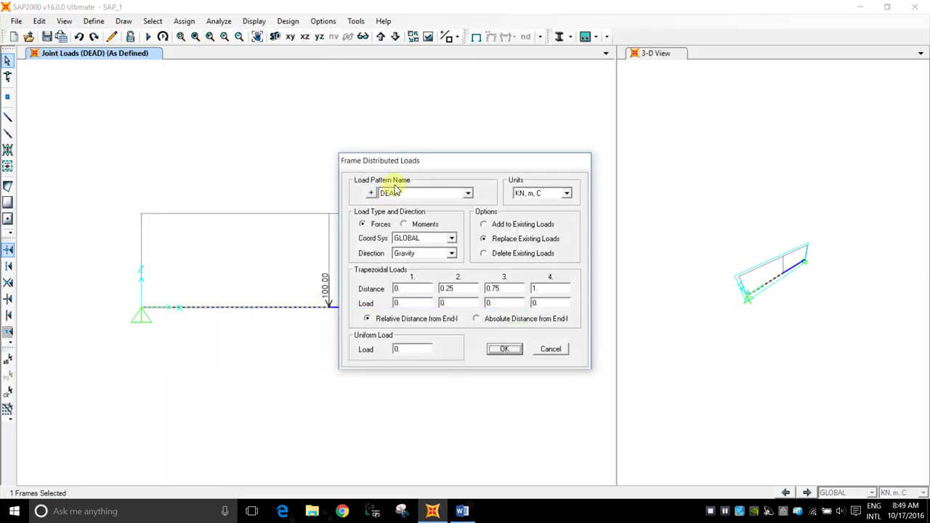
pyautogui.moveTo(405, 166); pyautogui.dragTo(302, 127)
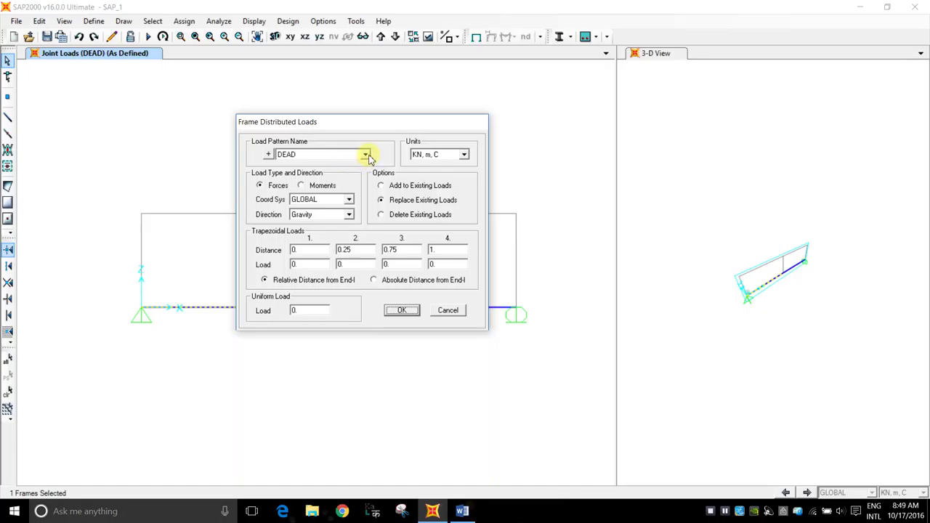
pyautogui.click(366, 155)
pyautogui.click(366, 155)
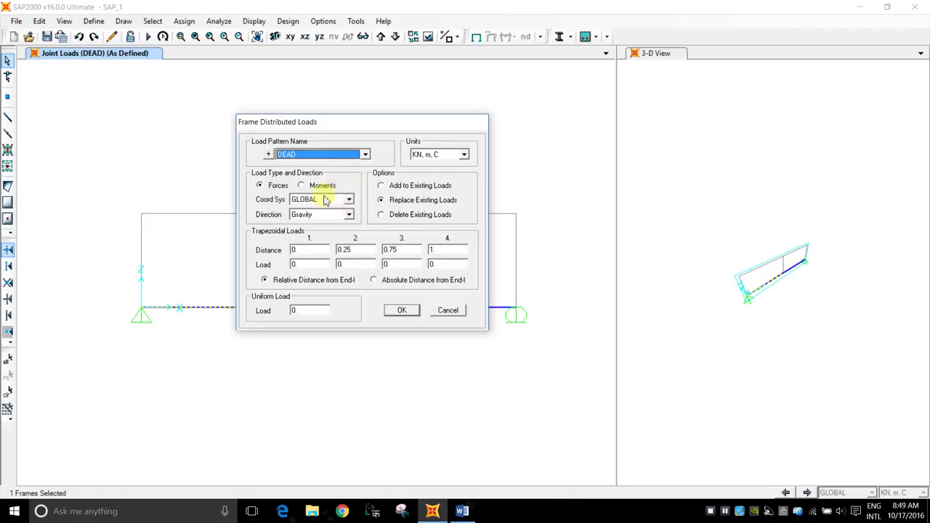
# Step: Set the distributed load's direction to Gravity and its uniform load to 10 kN/m
pyautogui.click(349, 214)
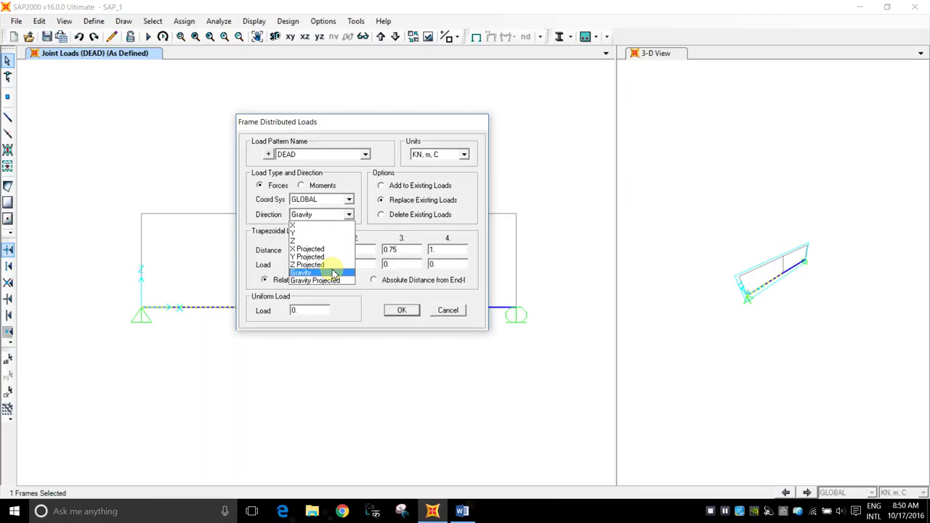
pyautogui.click(333, 274)
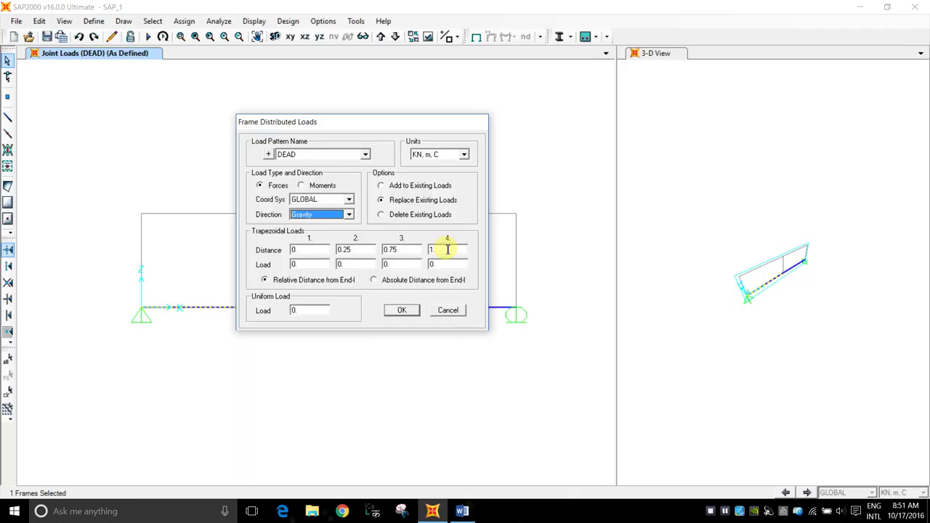
pyautogui.doubleClick(302, 308)
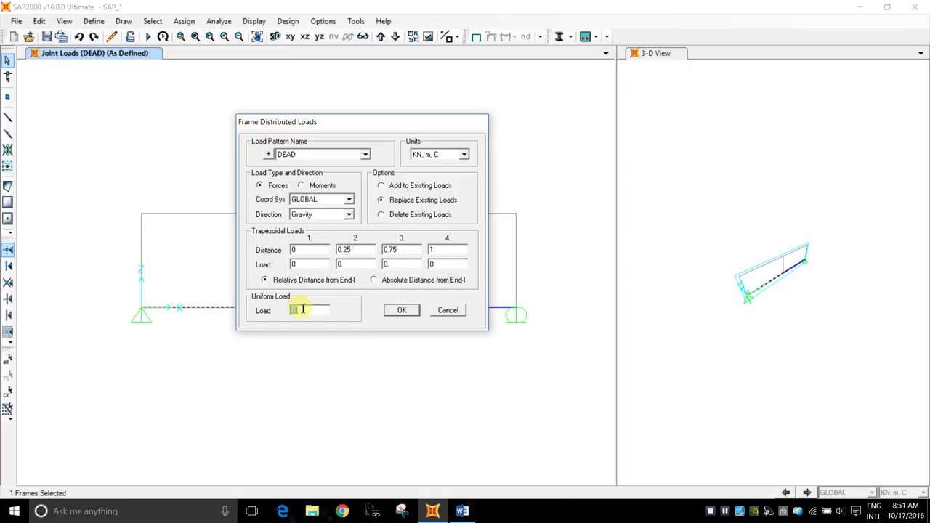
pyautogui.write('0.')
pyautogui.moveTo(302, 311); pyautogui.dragTo(289, 317)
pyautogui.write('10')
# Step: Set the load direction to global Z with a uniform load of -10 kN/m, and assign it to the left half
pyautogui.click(350, 217)
pyautogui.click(314, 245)
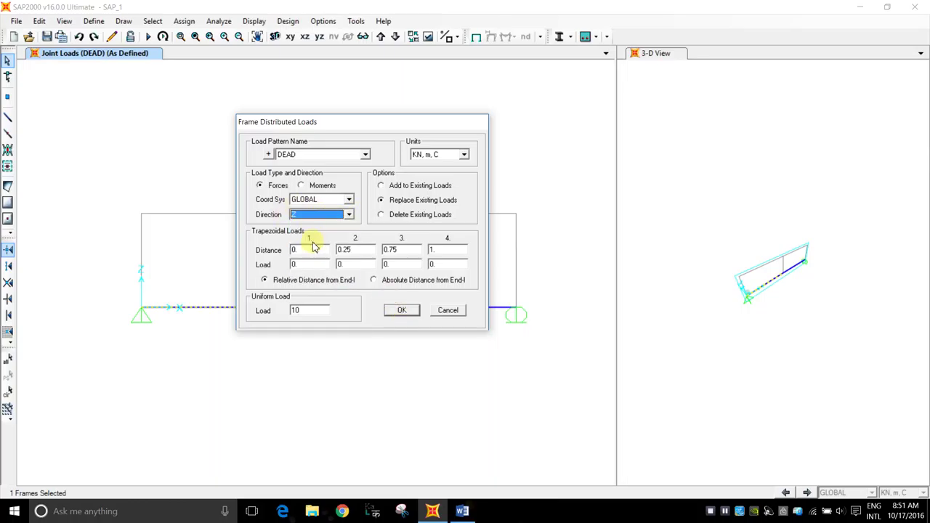
pyautogui.doubleClick(298, 310)
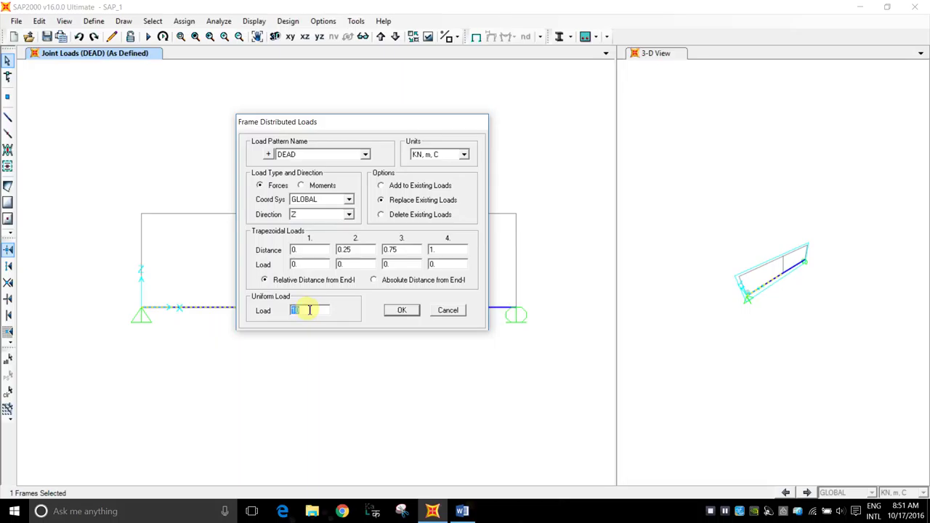
pyautogui.write('-10')
pyautogui.click(411, 312)
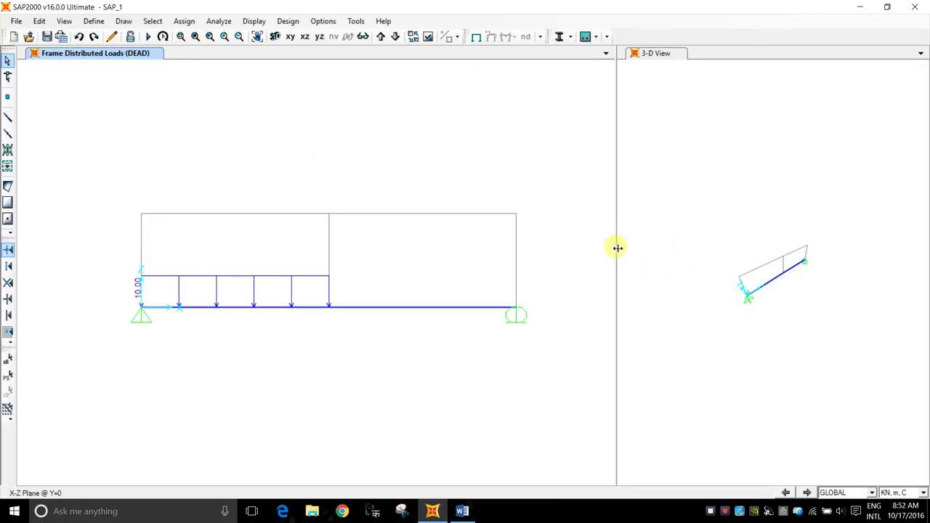
# Step: Give the 3-D view more room and run the analysis for the DEAD and MODAL load cases
pyautogui.moveTo(617, 247); pyautogui.dragTo(562, 254)
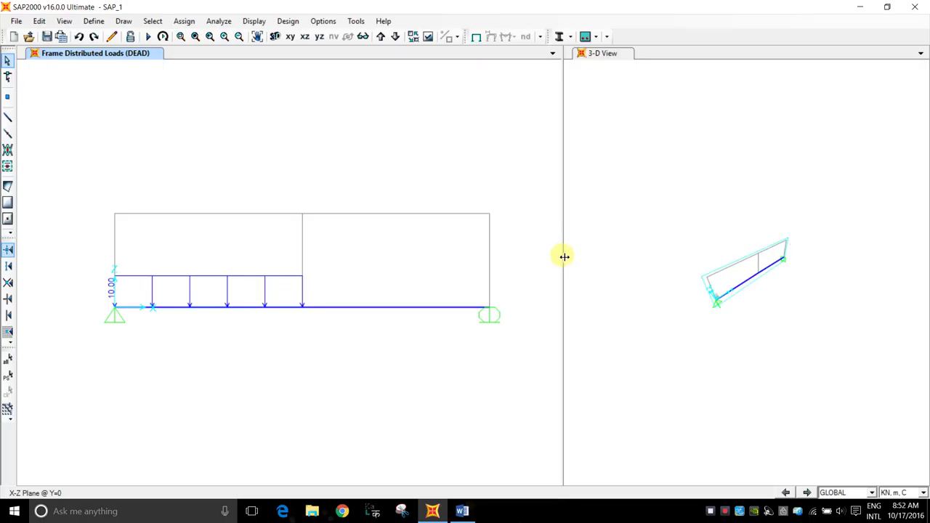
pyautogui.moveTo(563, 256); pyautogui.dragTo(534, 259)
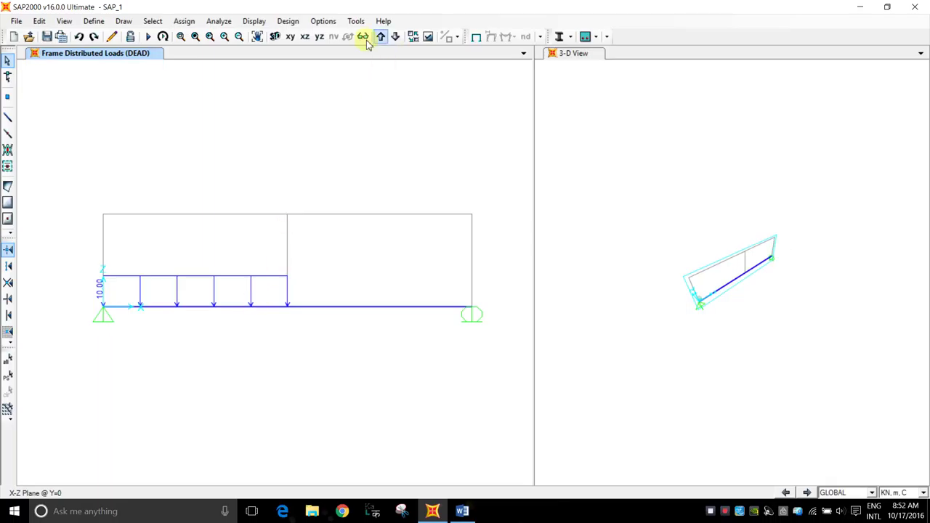
pyautogui.click(259, 23)
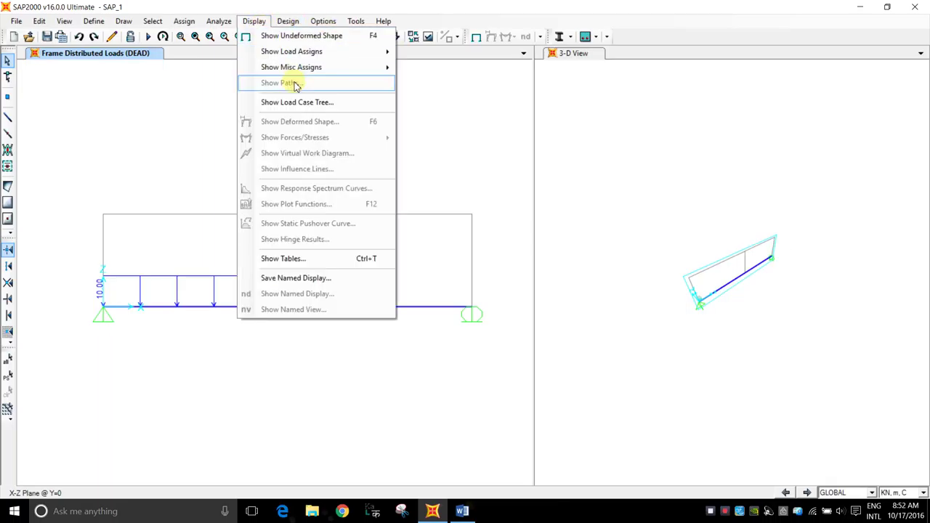
pyautogui.moveTo(156, 21)
pyautogui.click(174, 6)
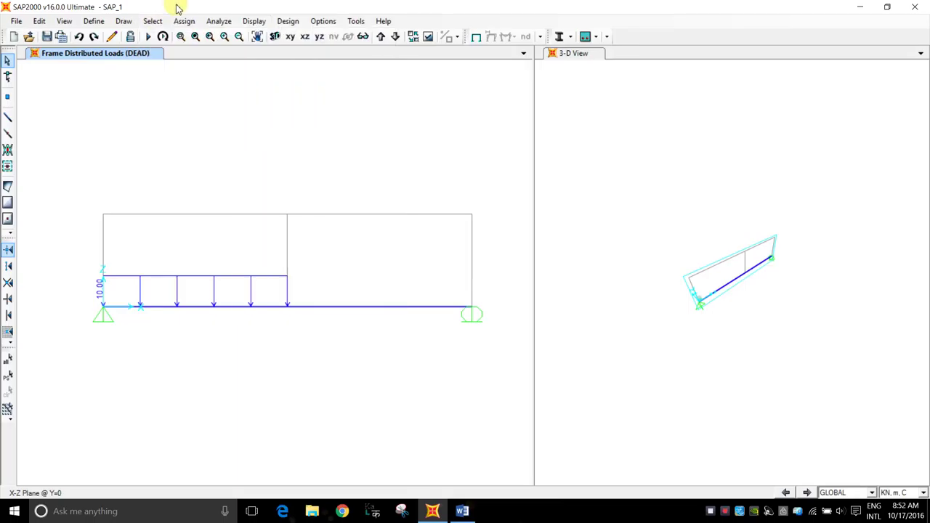
pyautogui.click(148, 37)
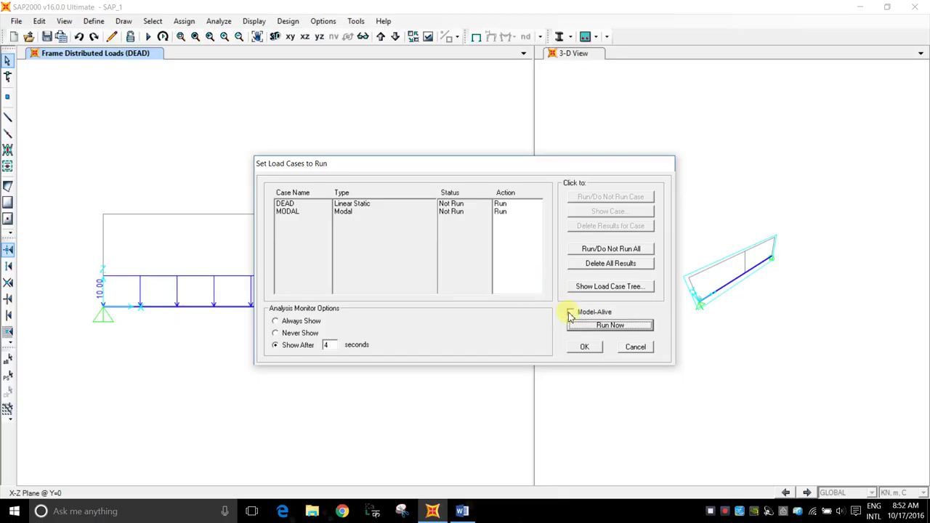
pyautogui.click(602, 325)
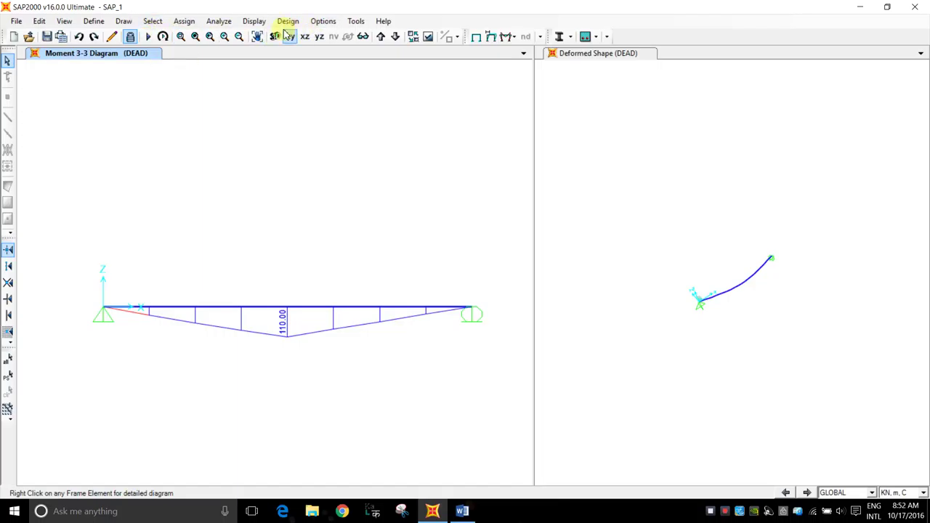
# Step: Display the frames' Shear 2-2 force diagram for the DEAD case, with values shown on the diagram
pyautogui.click(253, 21)
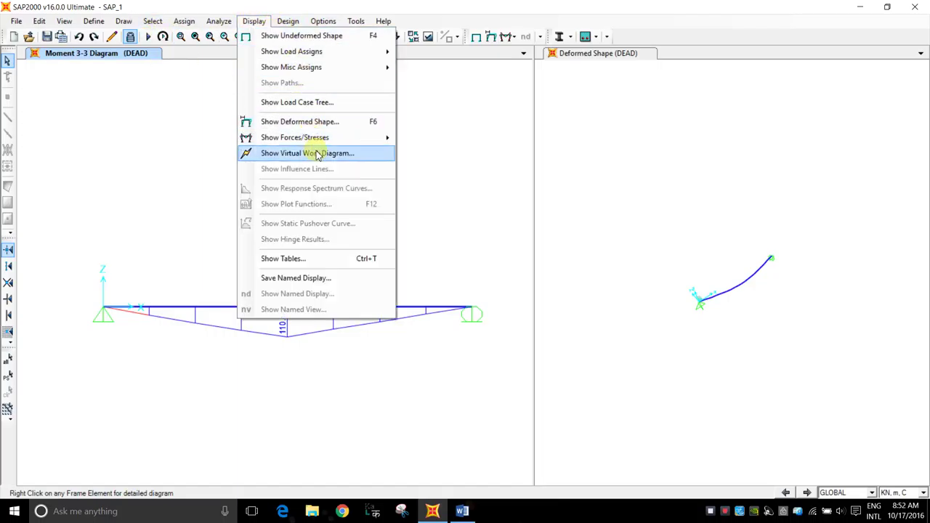
pyautogui.moveTo(361, 142)
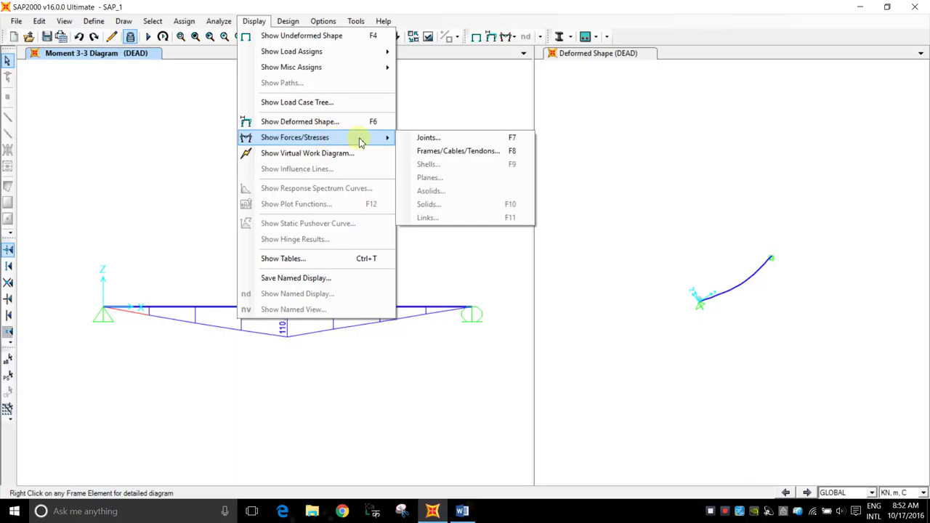
pyautogui.click(437, 154)
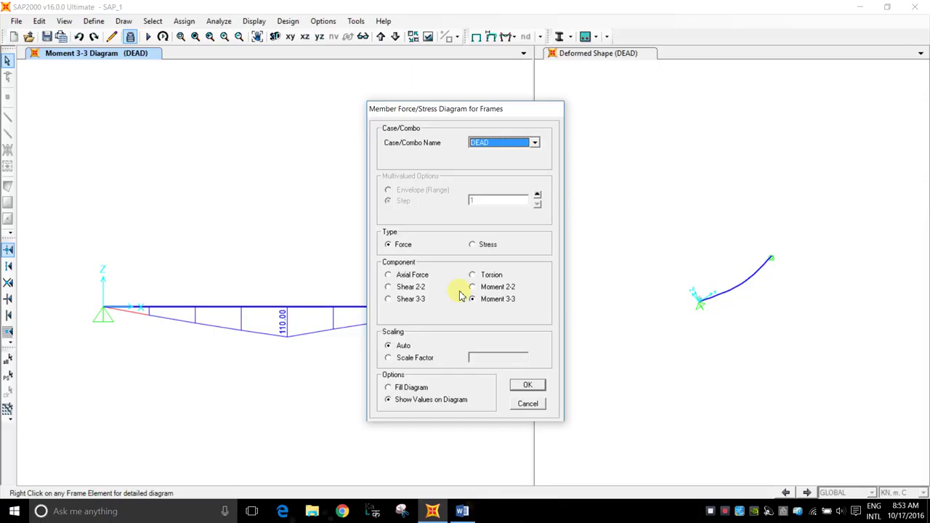
pyautogui.click(405, 287)
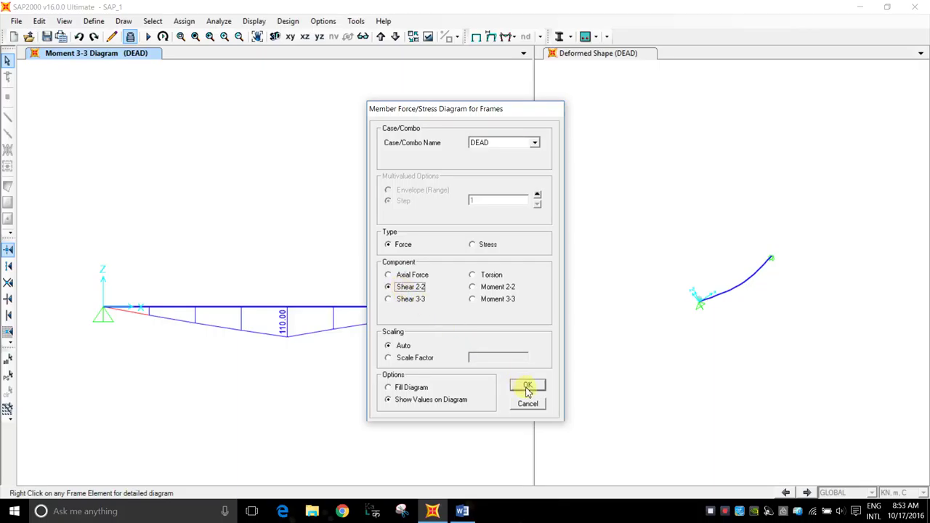
pyautogui.click(527, 385)
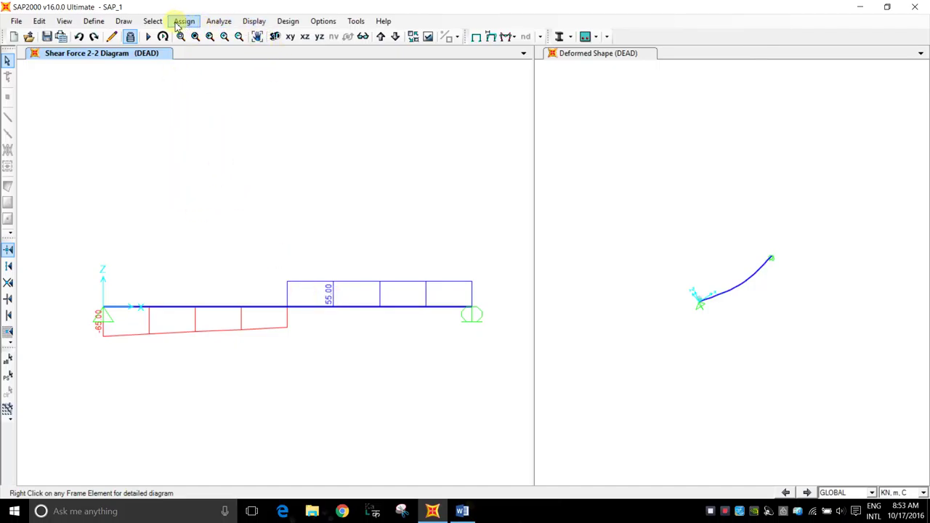
# Step: Try to rerun the analysis for the DEAD and MODAL load cases
pyautogui.click(147, 36)
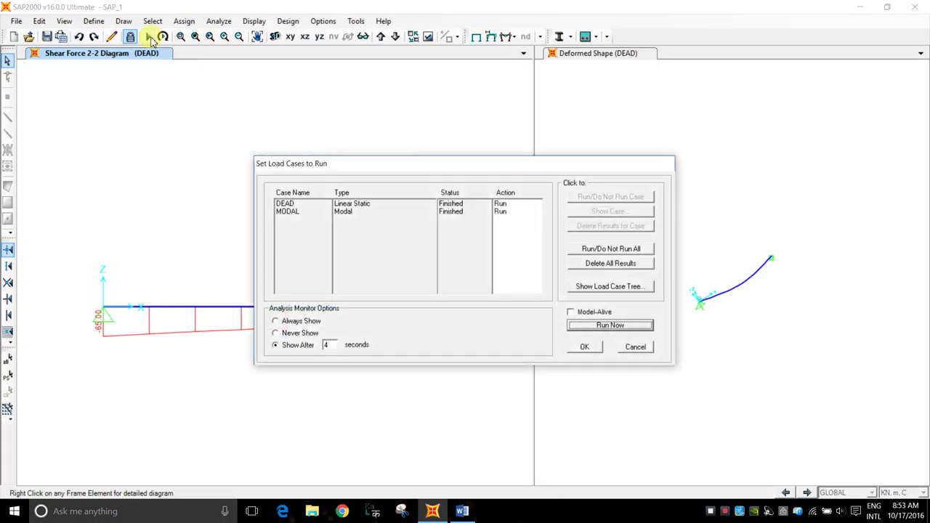
pyautogui.click(585, 346)
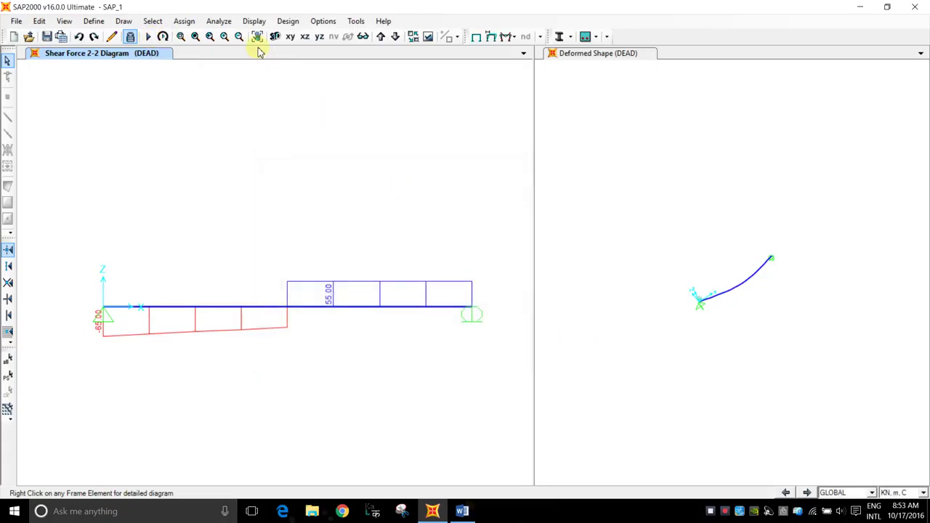
pyautogui.click(148, 36)
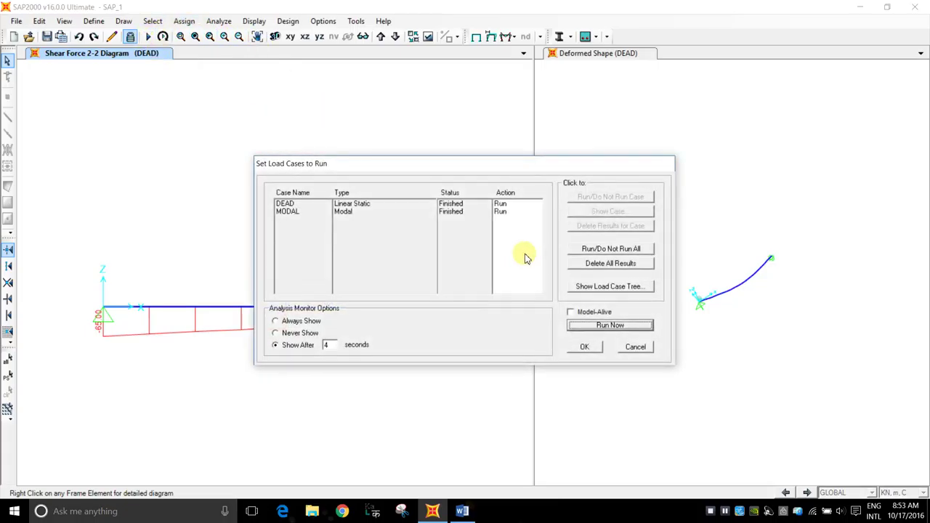
pyautogui.click(605, 324)
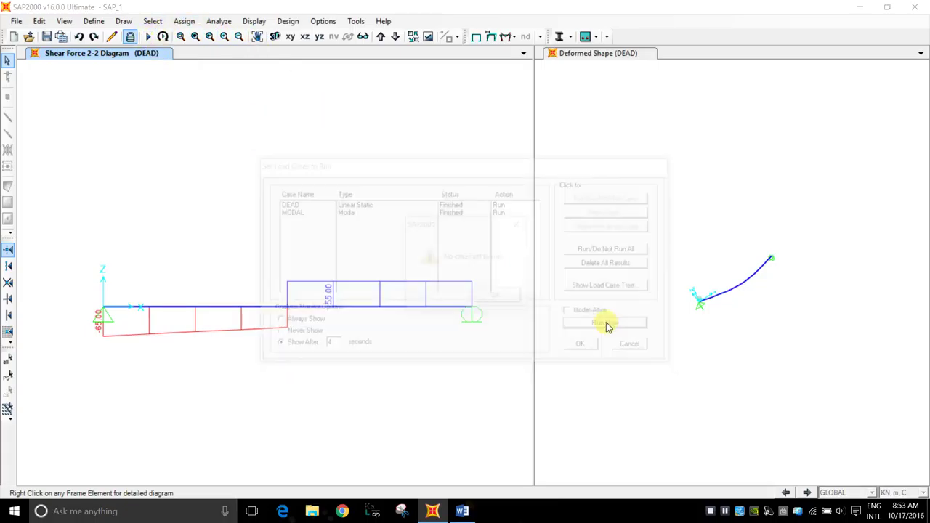
pyautogui.click(497, 297)
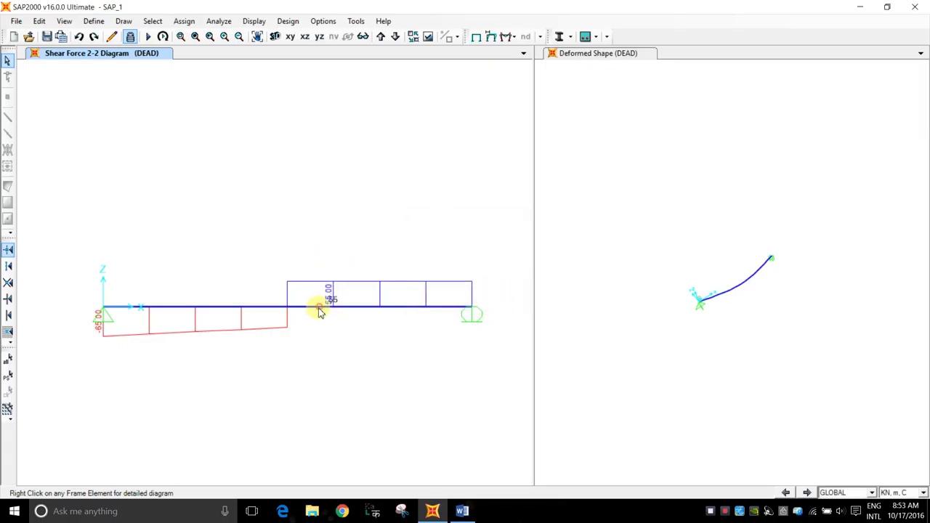
# Step: Select only the beam's right half and try to assign a frame load to it in the locked model
pyautogui.click(250, 308)
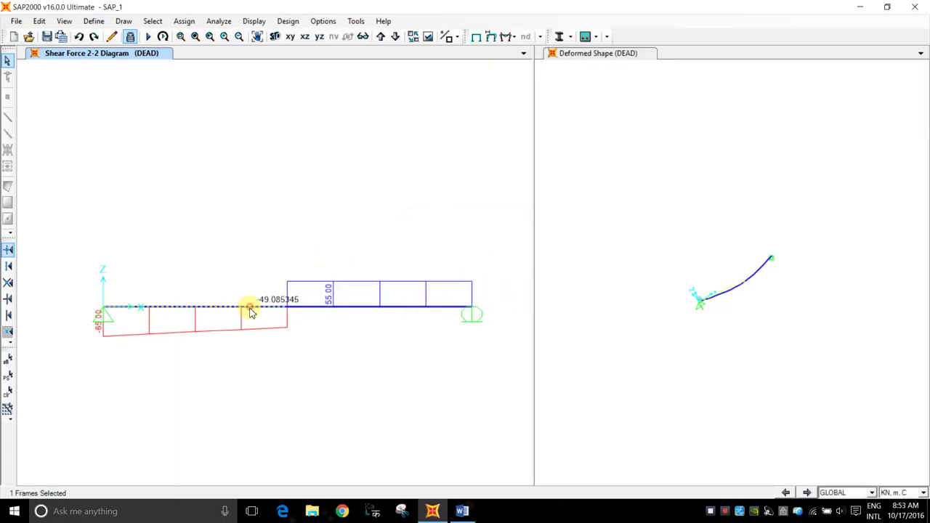
pyautogui.click(390, 308)
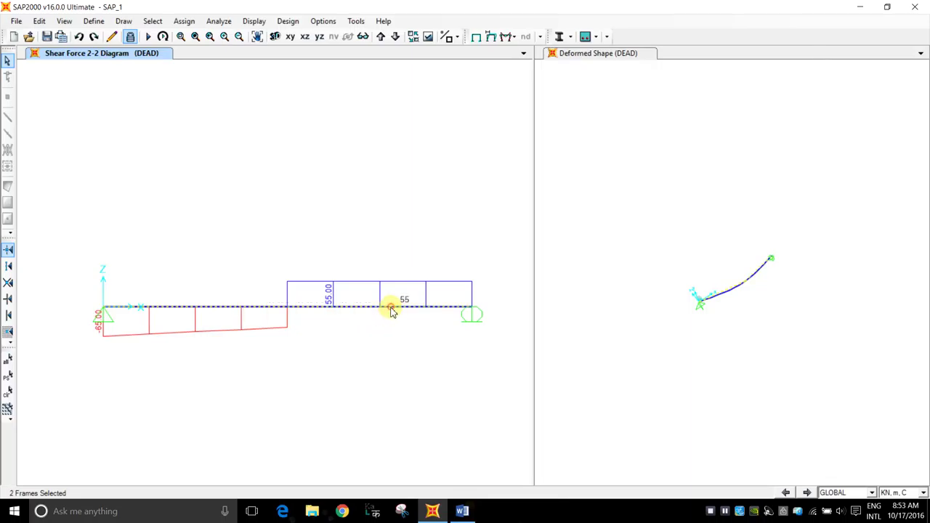
pyautogui.click(253, 307)
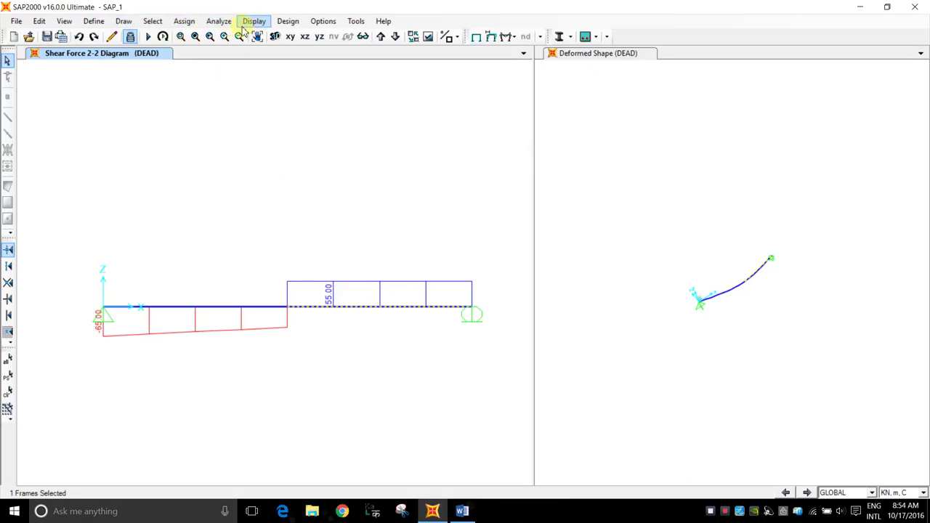
pyautogui.click(181, 22)
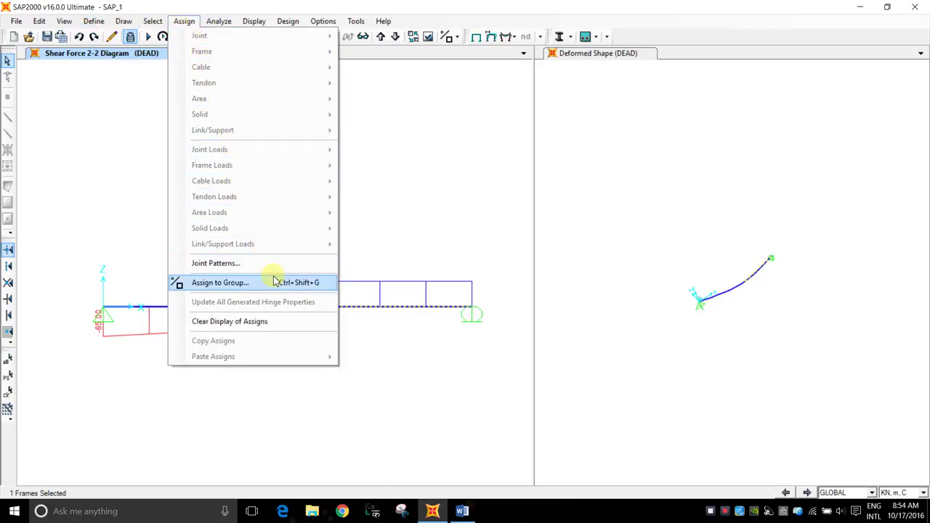
pyautogui.click(429, 174)
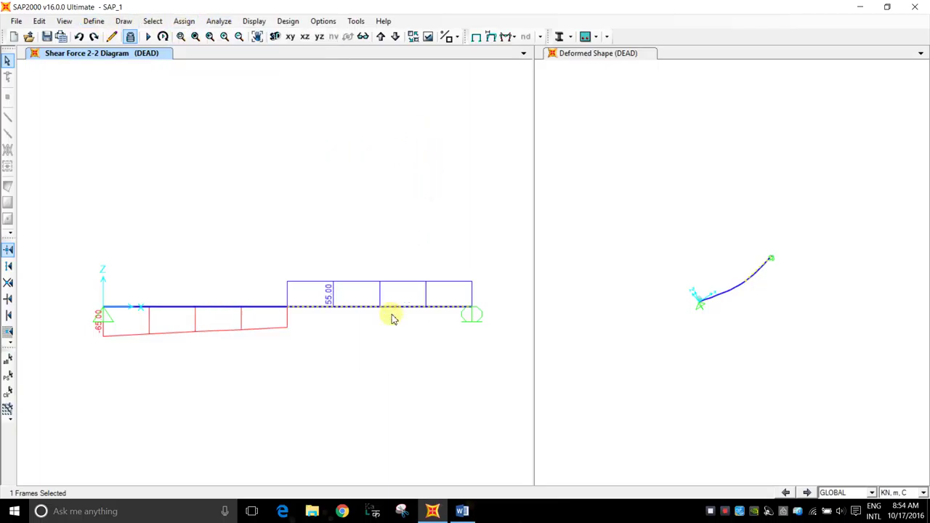
pyautogui.click(378, 308)
pyautogui.click(378, 309)
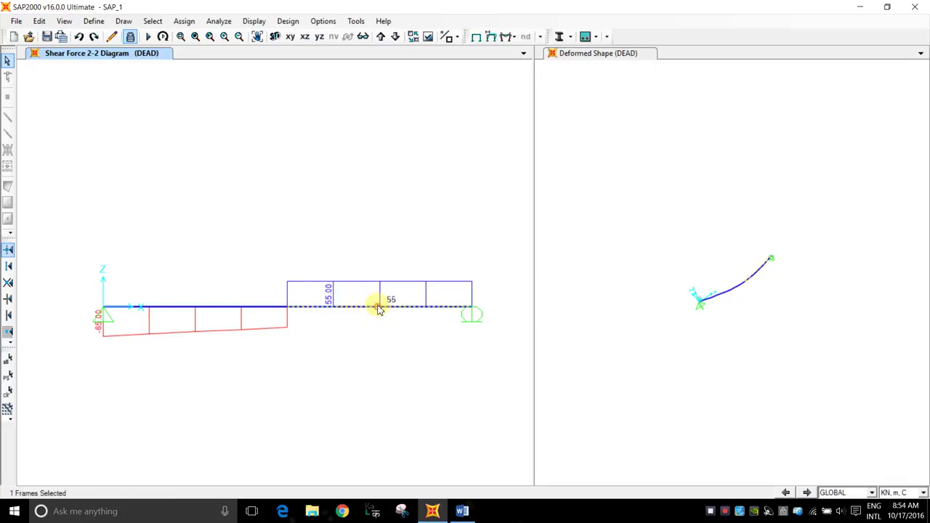
pyautogui.click(186, 22)
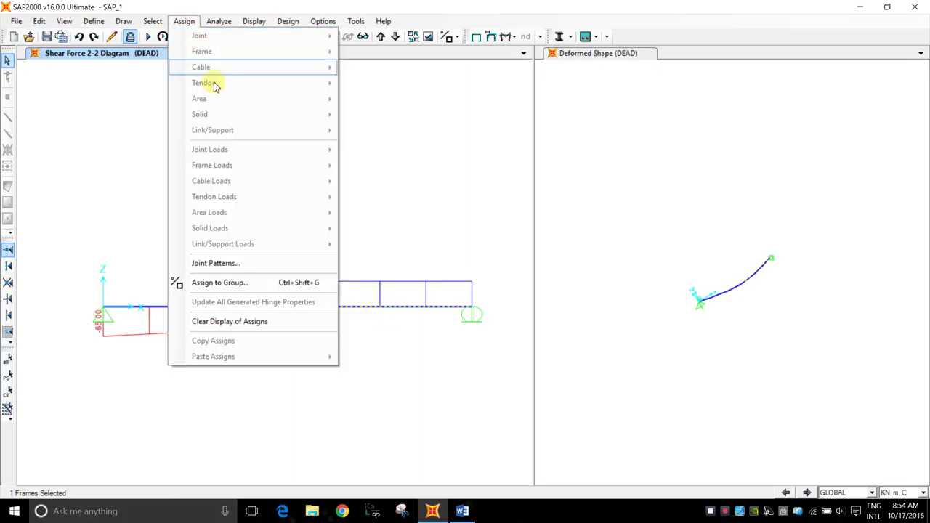
pyautogui.click(425, 181)
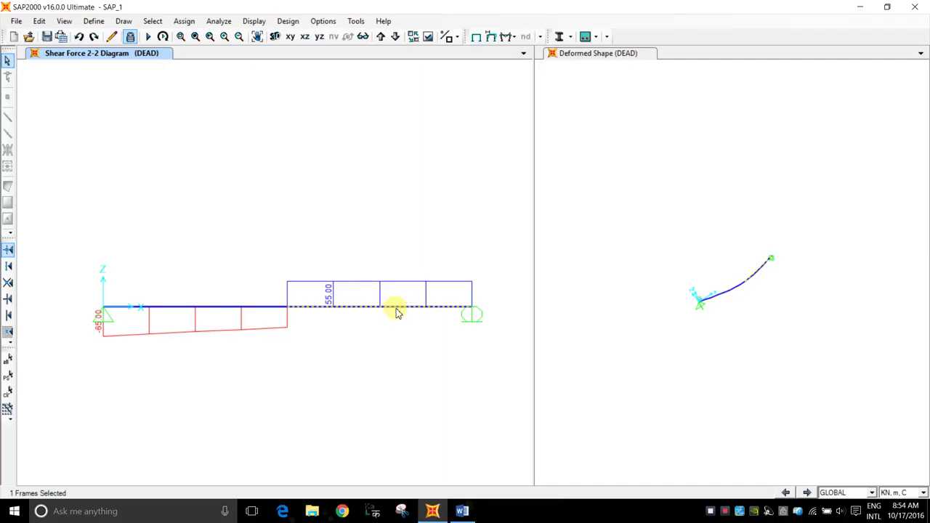
# Step: Unlock the model, accepting deletion of the analysis results, and select the beam's right half
pyautogui.click(130, 36)
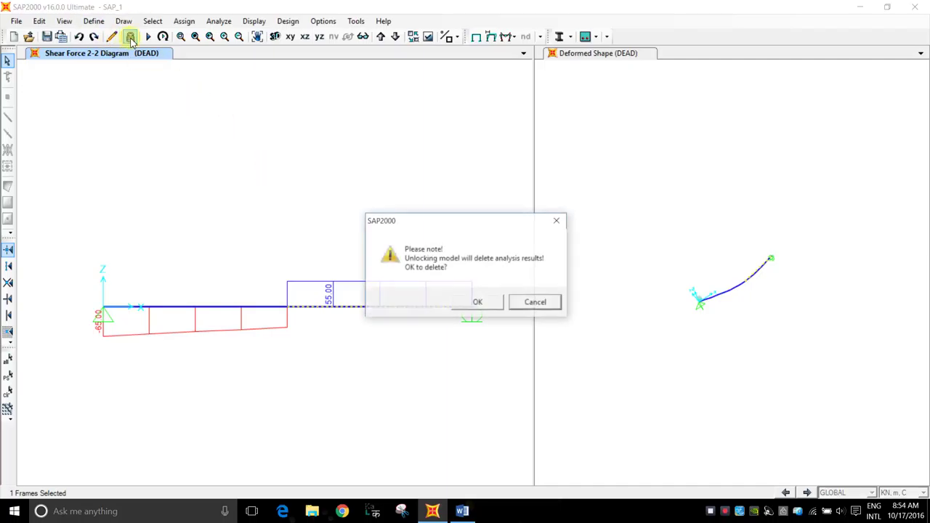
pyautogui.click(475, 302)
pyautogui.click(458, 306)
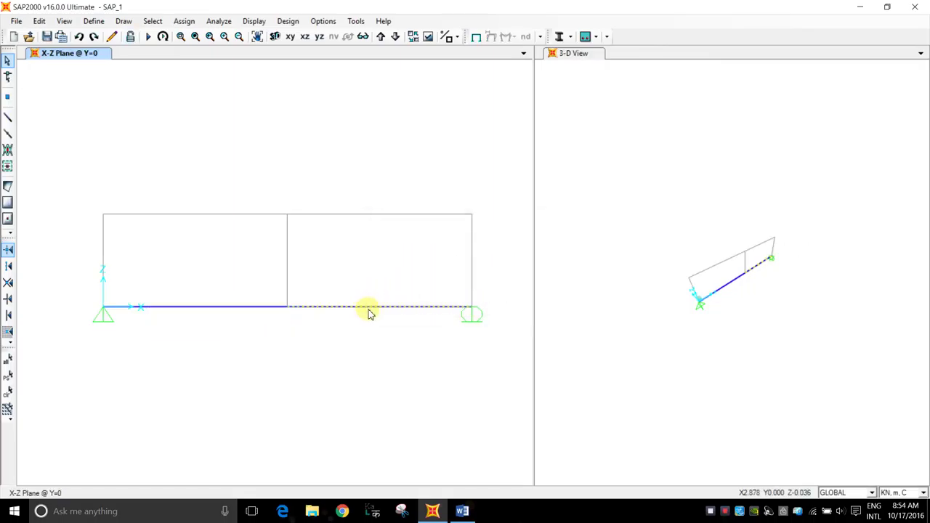
pyautogui.click(368, 308)
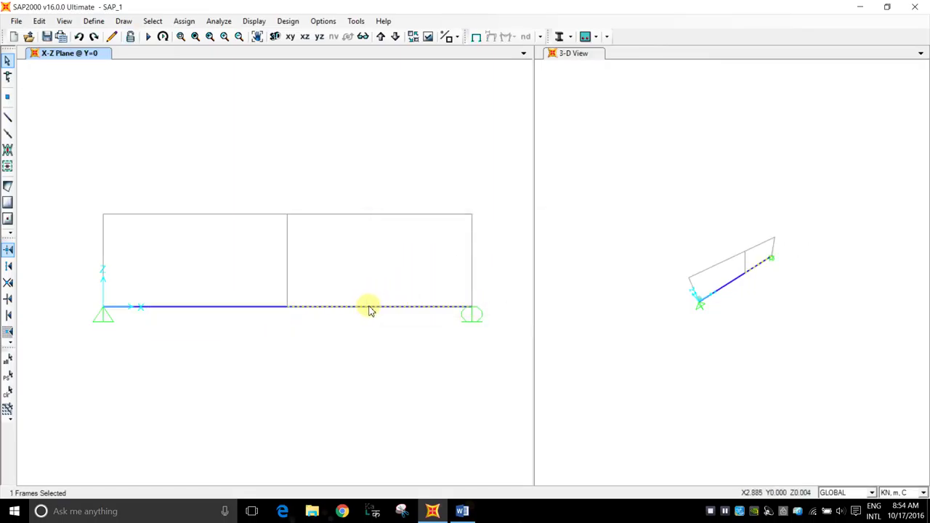
# Step: Assign a trapezoidal gravity load in the DEAD pattern to the right half, with 10 kN/m at relative distance 1
pyautogui.click(179, 38)
pyautogui.click(184, 21)
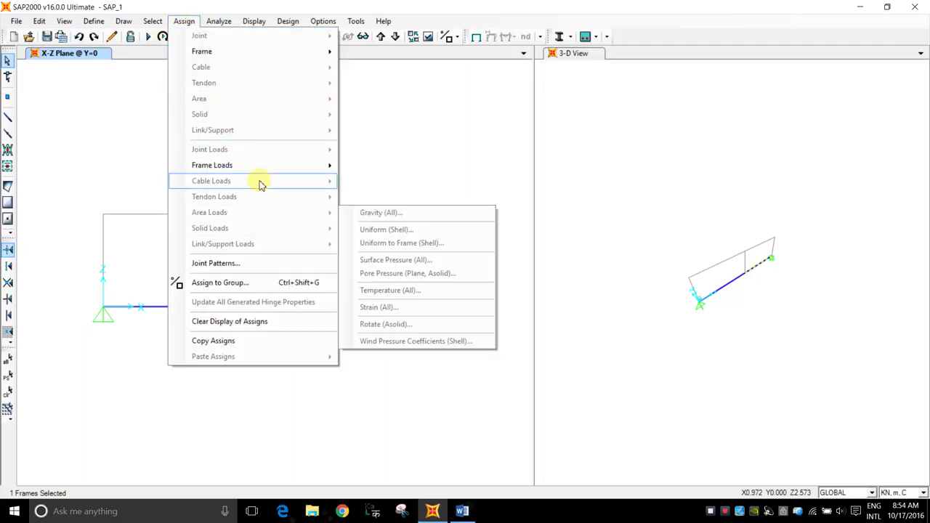
pyautogui.moveTo(273, 169)
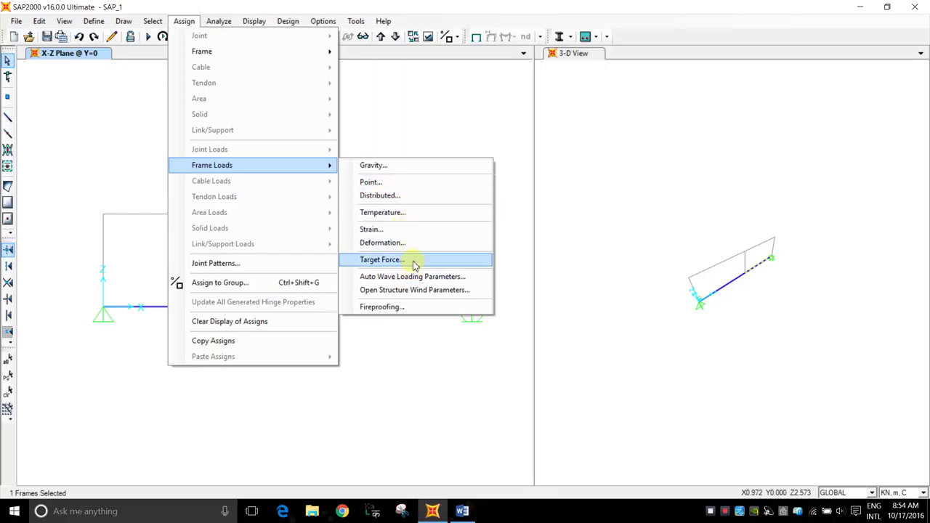
pyautogui.click(403, 196)
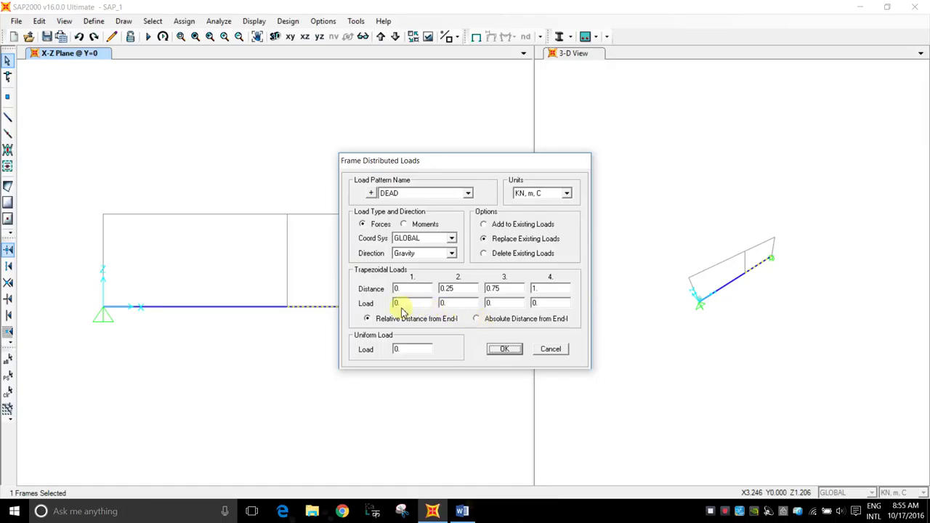
pyautogui.doubleClick(541, 303)
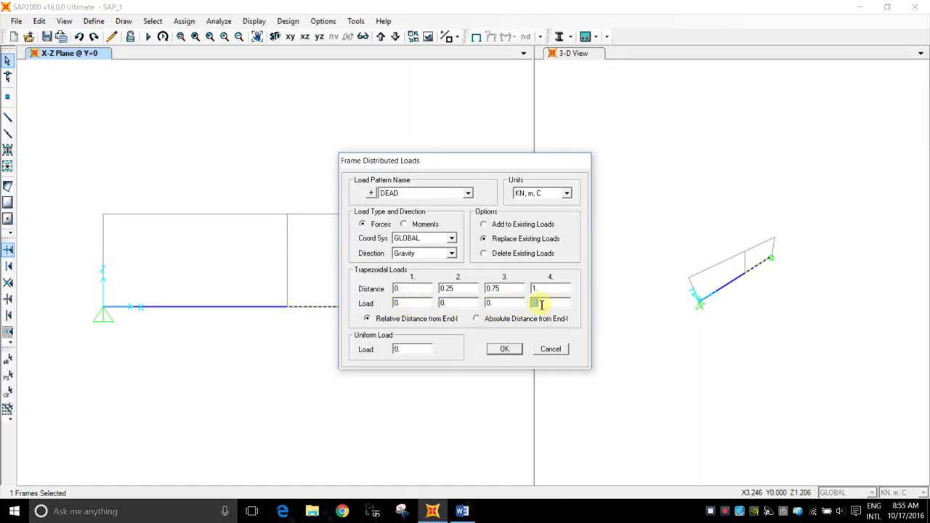
pyautogui.write('10')
pyautogui.click(503, 351)
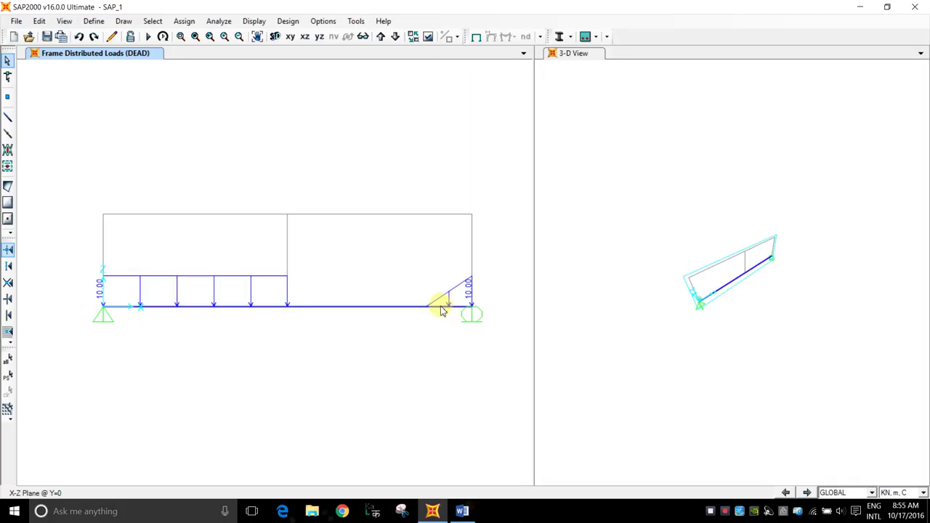
# Step: Inspect the object assignments of the beam's right half, leaving them unchanged
pyautogui.click(442, 308)
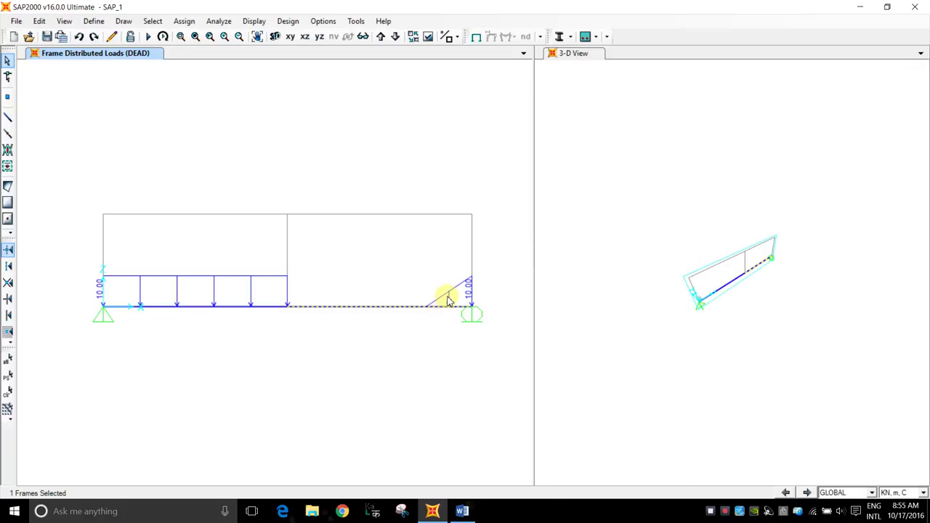
pyautogui.rightClick(460, 298)
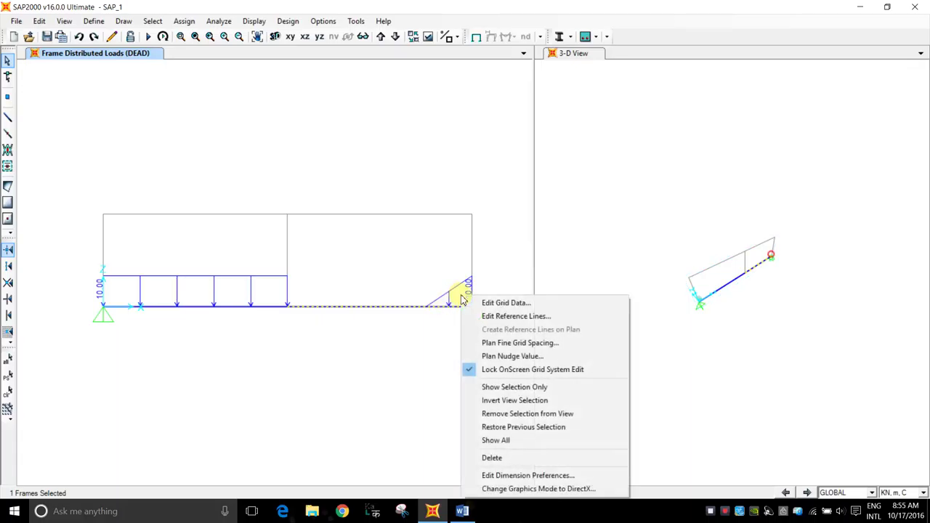
pyautogui.rightClick(403, 307)
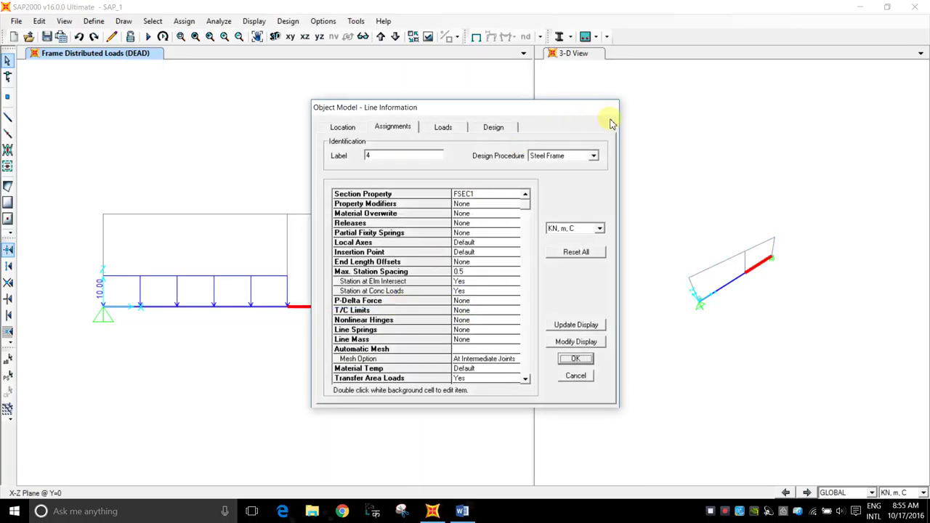
pyautogui.click(575, 375)
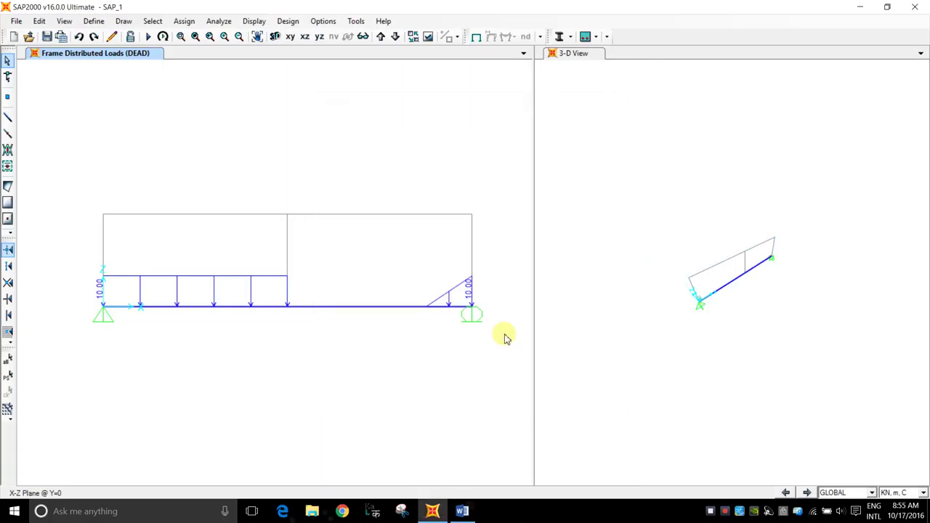
# Step: Set the right half's trapezoidal load at relative distance 1 to 0, replacing existing loads, and reselect the right half
pyautogui.click(352, 306)
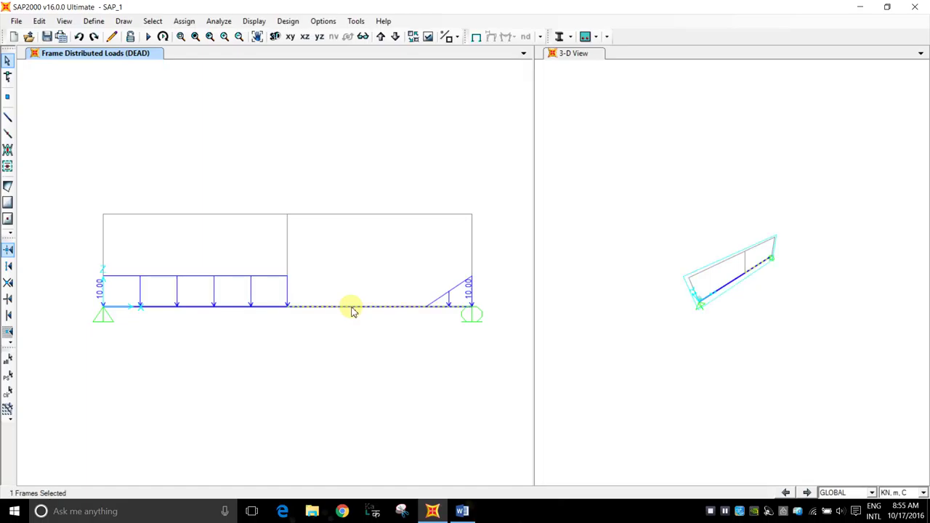
pyautogui.click(183, 25)
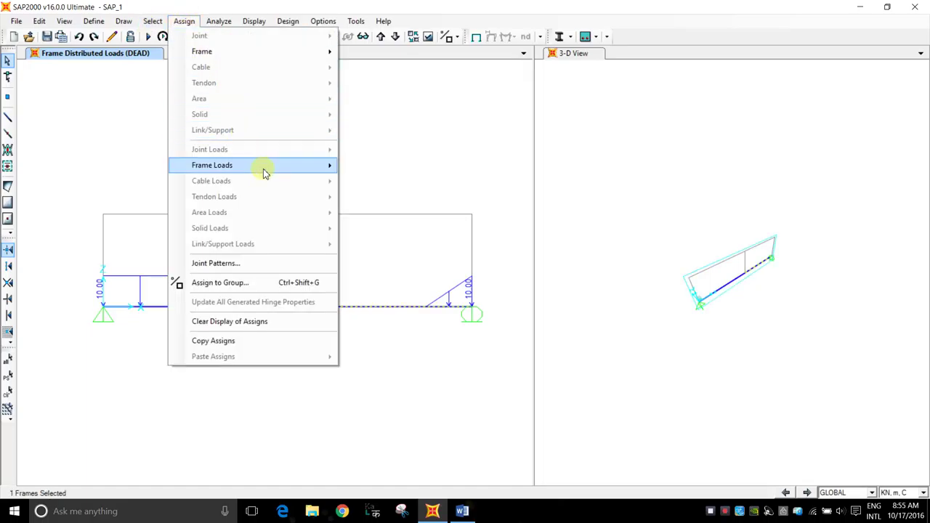
pyautogui.moveTo(266, 166)
pyautogui.click(392, 194)
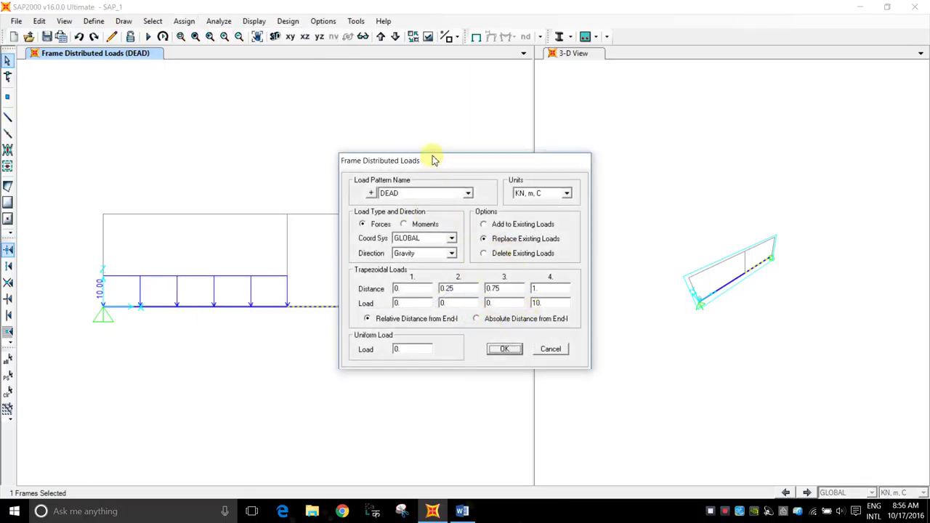
pyautogui.doubleClick(538, 303)
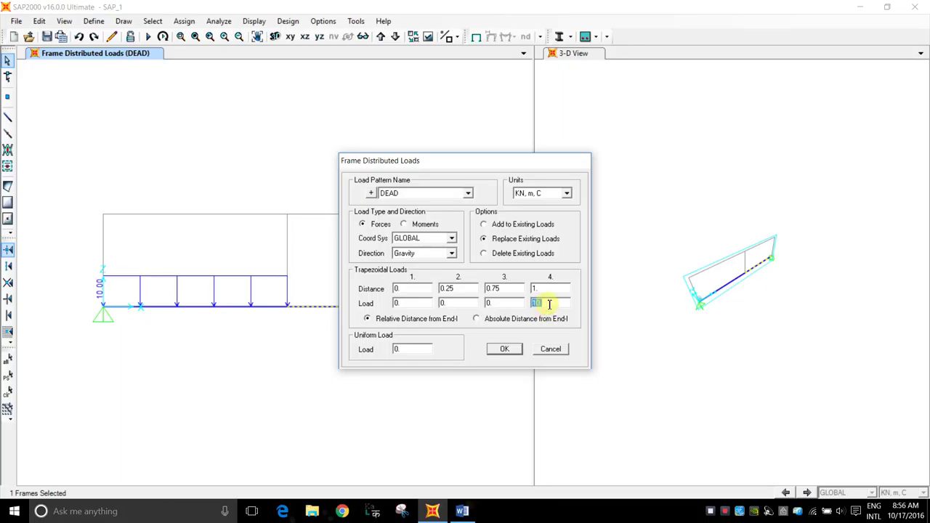
pyautogui.write('0')
pyautogui.click(504, 351)
pyautogui.click(407, 307)
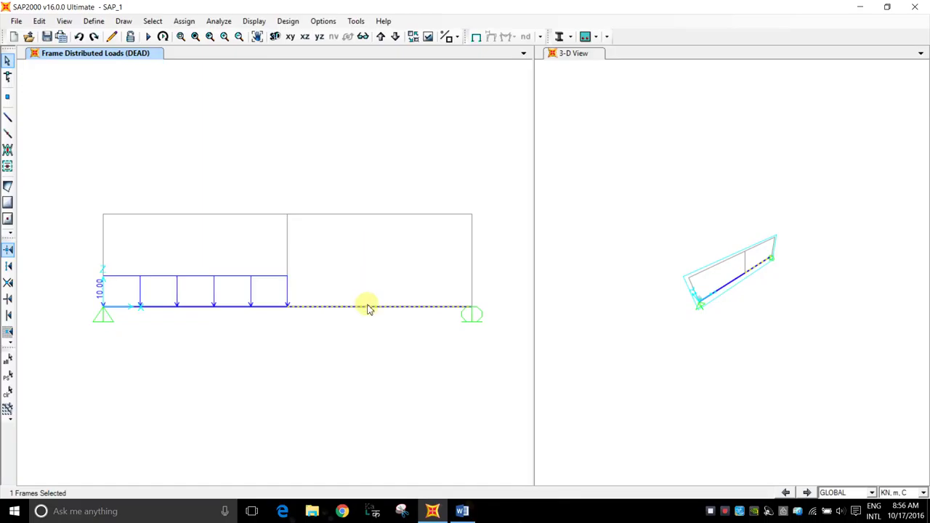
# Step: Assign a trapezoidal DEAD gravity load to the beam's right half, using absolute distances, with 10 kN/m at 4 m
pyautogui.click(184, 21)
pyautogui.moveTo(330, 165)
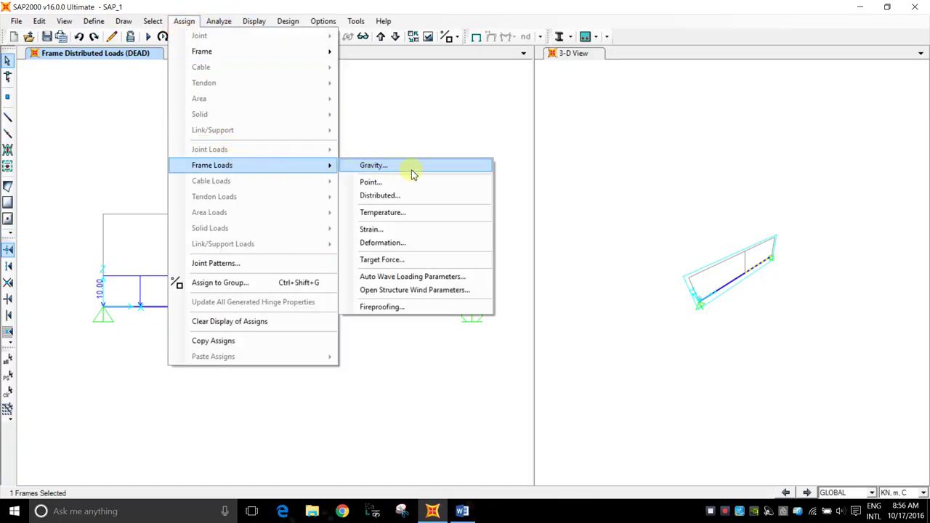
pyautogui.click(406, 197)
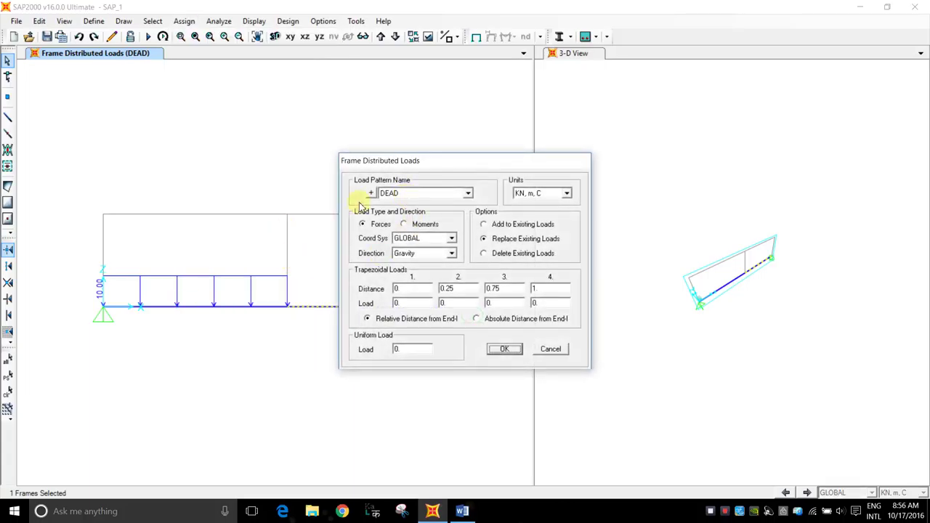
pyautogui.moveTo(467, 160); pyautogui.dragTo(436, 116)
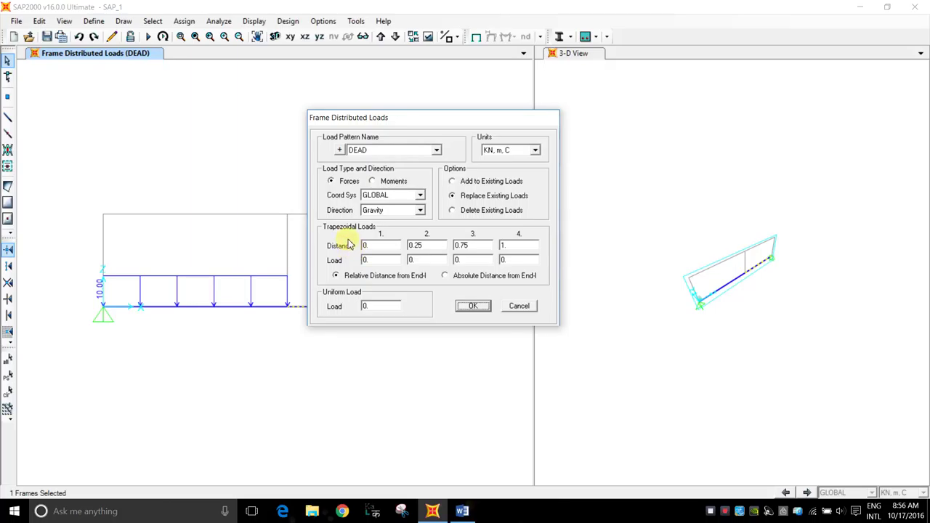
pyautogui.click(446, 277)
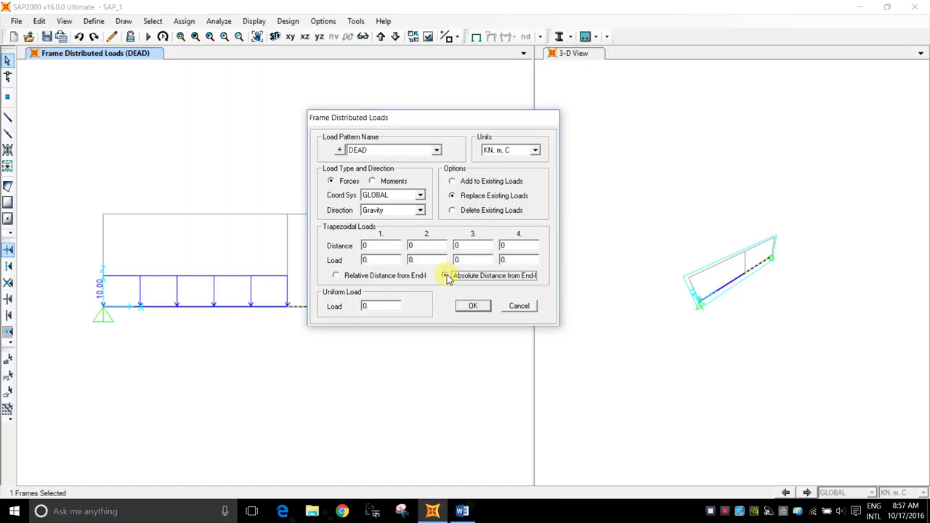
pyautogui.doubleClick(373, 246)
pyautogui.doubleClick(506, 245)
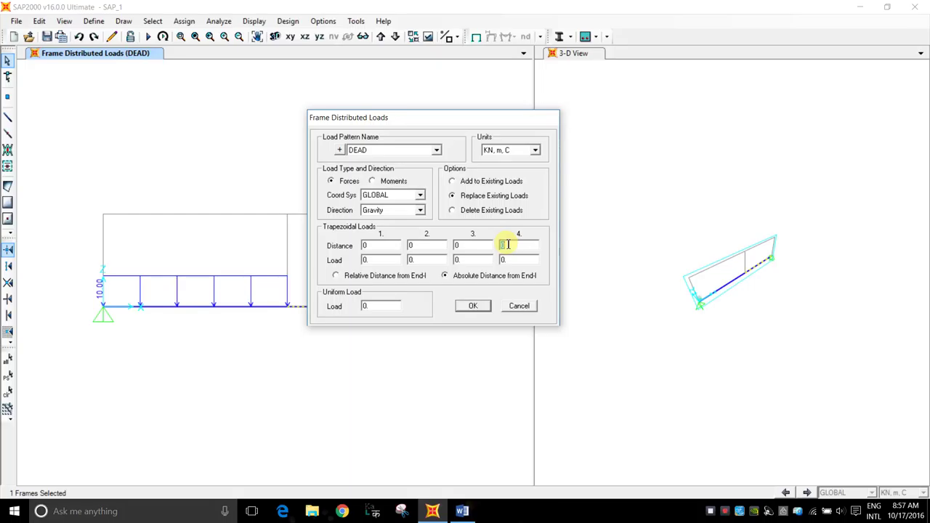
pyautogui.write('4')
pyautogui.doubleClick(506, 259)
pyautogui.write('10')
pyautogui.click(476, 305)
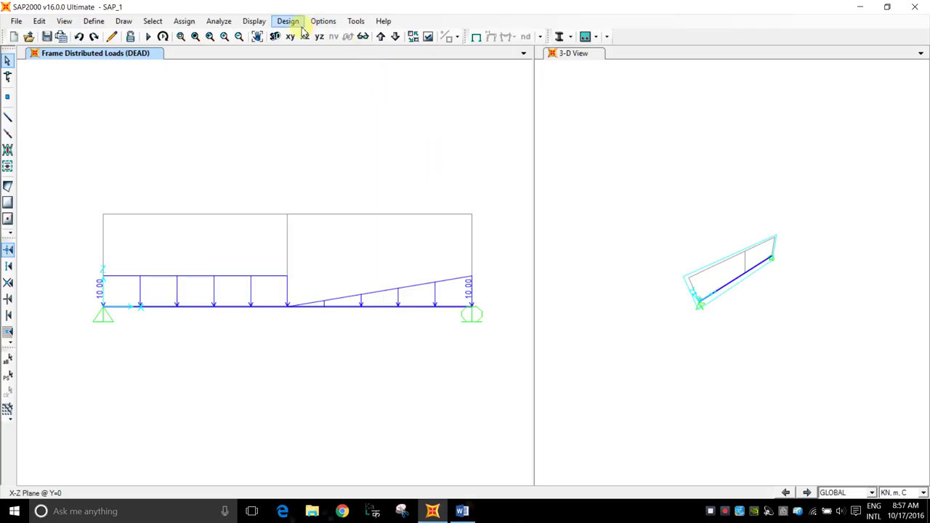
# Step: Reassign the right half's trapezoidal load with its 10 kN/m end at an absolute distance of 2 m, replacing existing loads
pyautogui.click(398, 312)
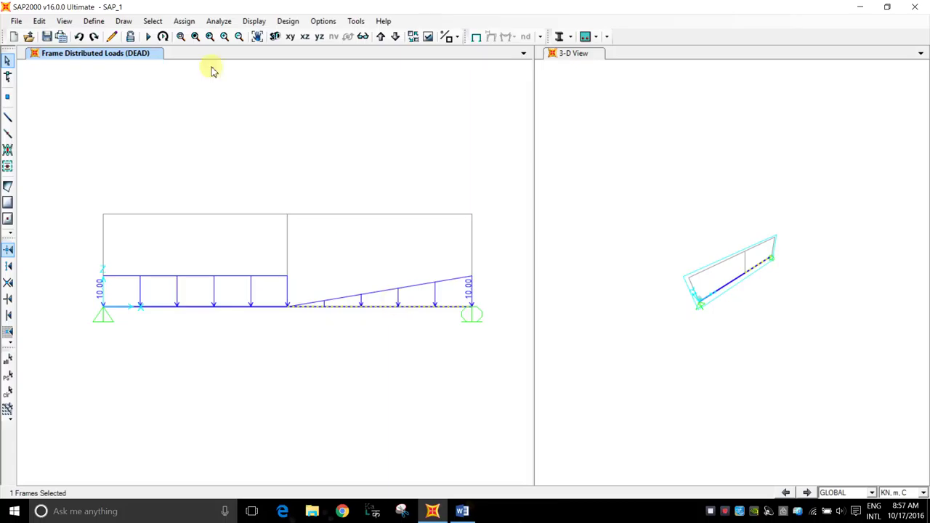
pyautogui.click(184, 21)
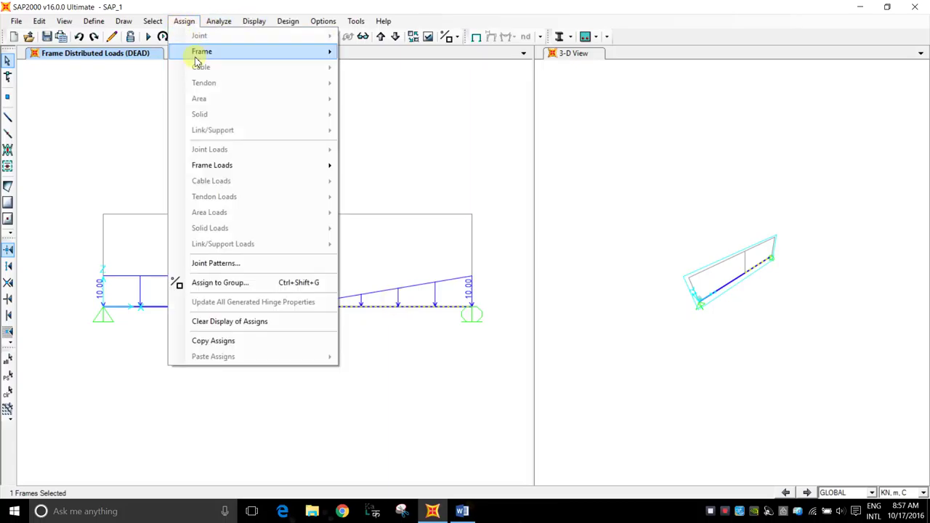
pyautogui.moveTo(301, 169)
pyautogui.click(385, 196)
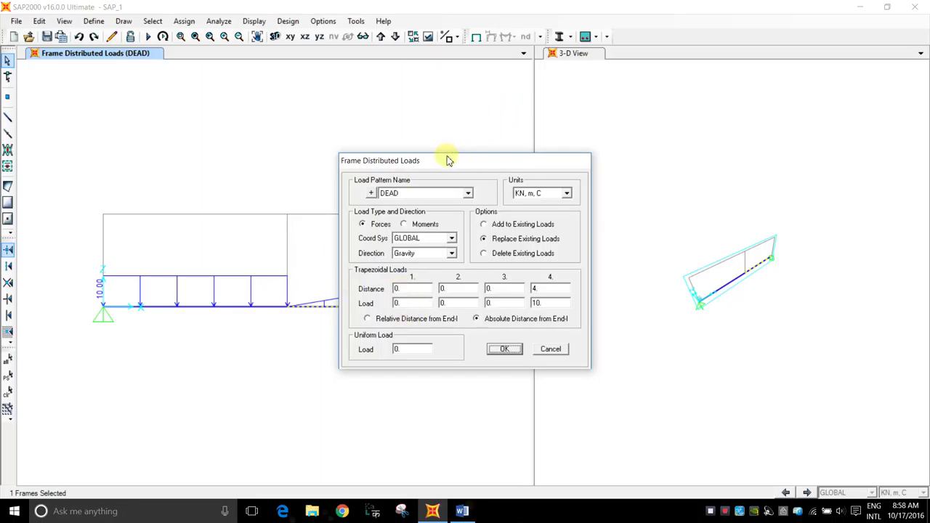
pyautogui.moveTo(447, 161); pyautogui.dragTo(463, 145)
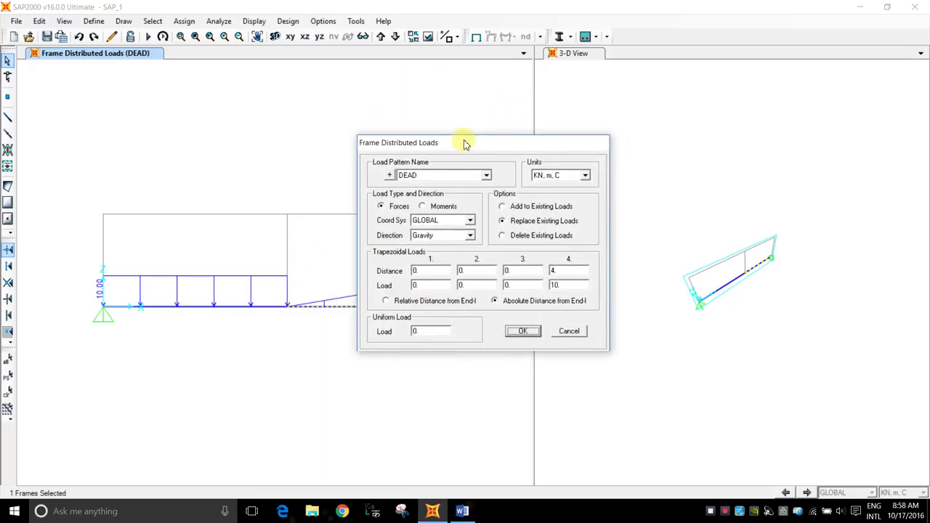
pyautogui.doubleClick(552, 273)
pyautogui.write('5')
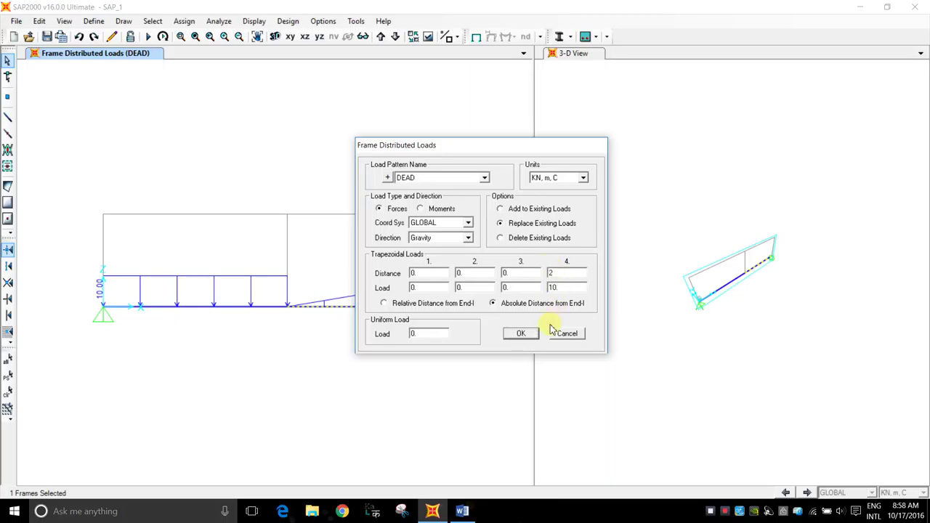
pyautogui.click(521, 332)
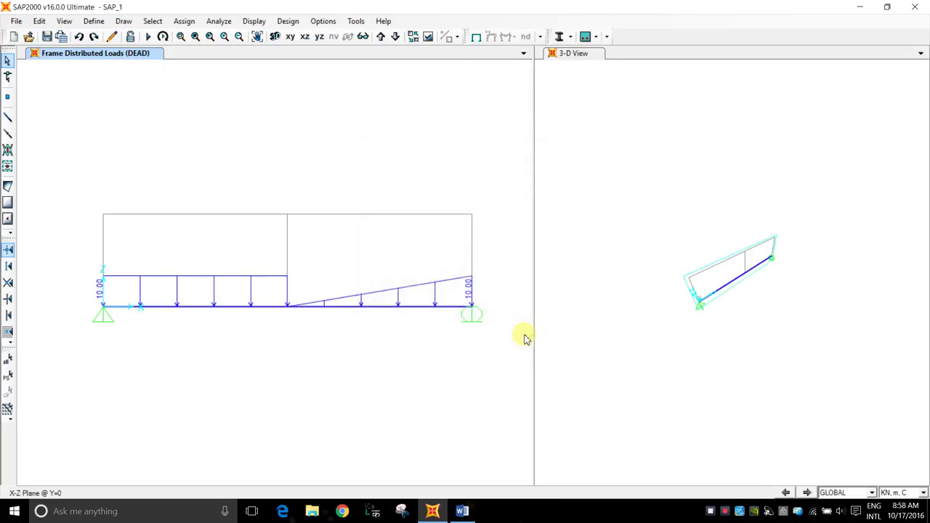
# Step: Inspect the object information of the beam's right half and close it without changes
pyautogui.click(387, 306)
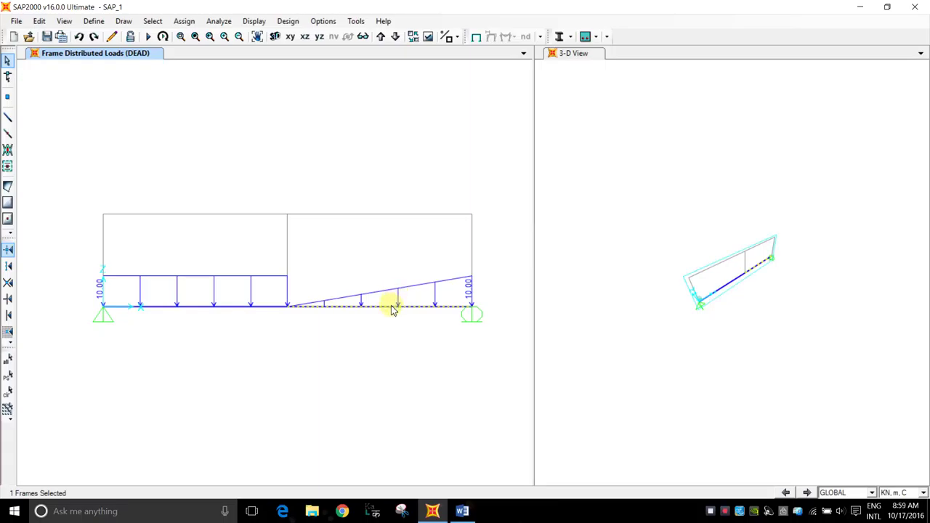
pyautogui.rightClick(391, 308)
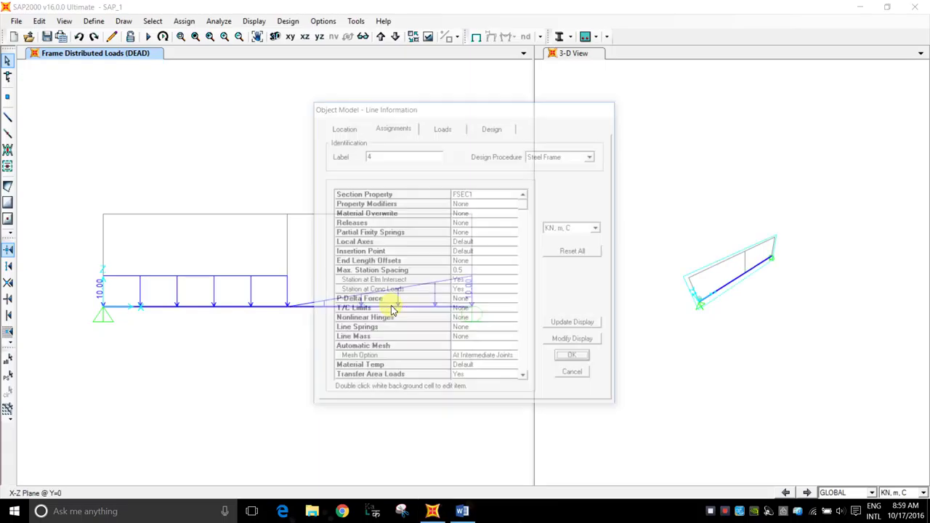
pyautogui.click(579, 377)
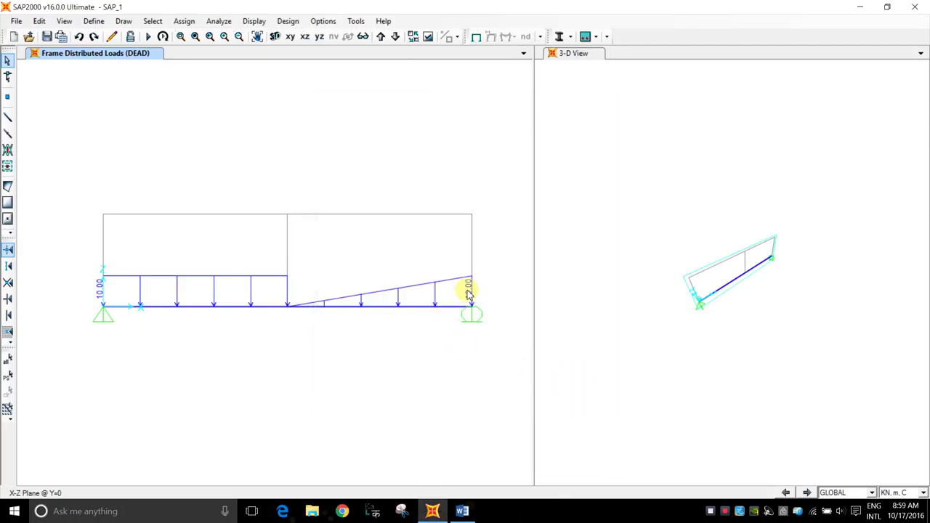
# Step: Delete the existing DEAD distributed load from the beam's right half
pyautogui.click(421, 305)
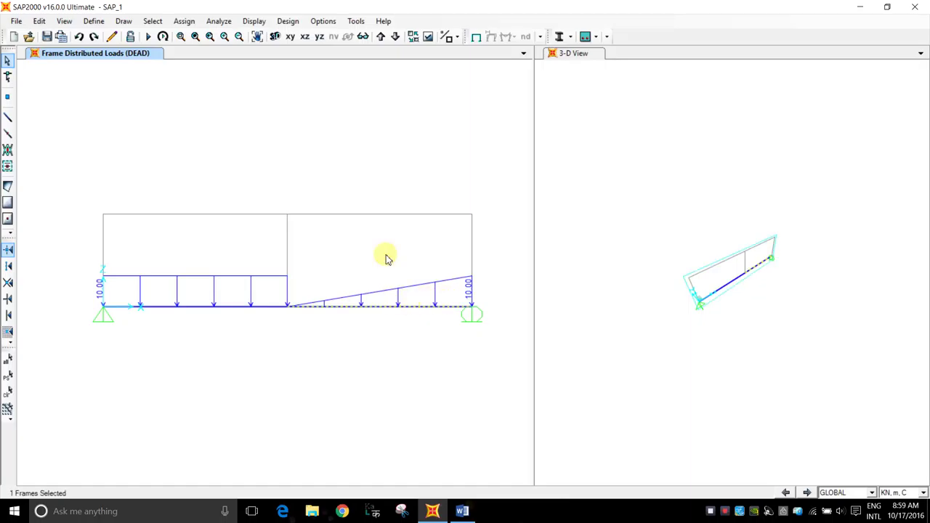
pyautogui.click(184, 22)
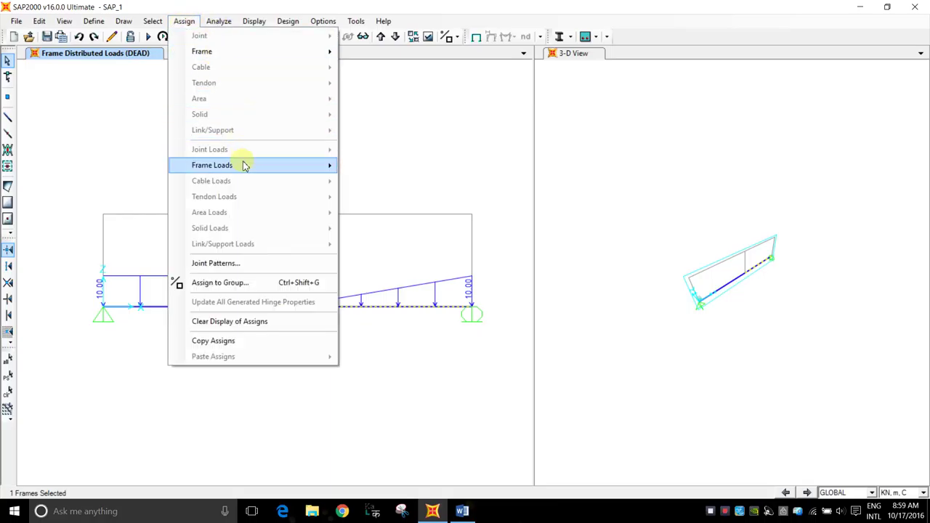
pyautogui.moveTo(242, 165)
pyautogui.click(399, 196)
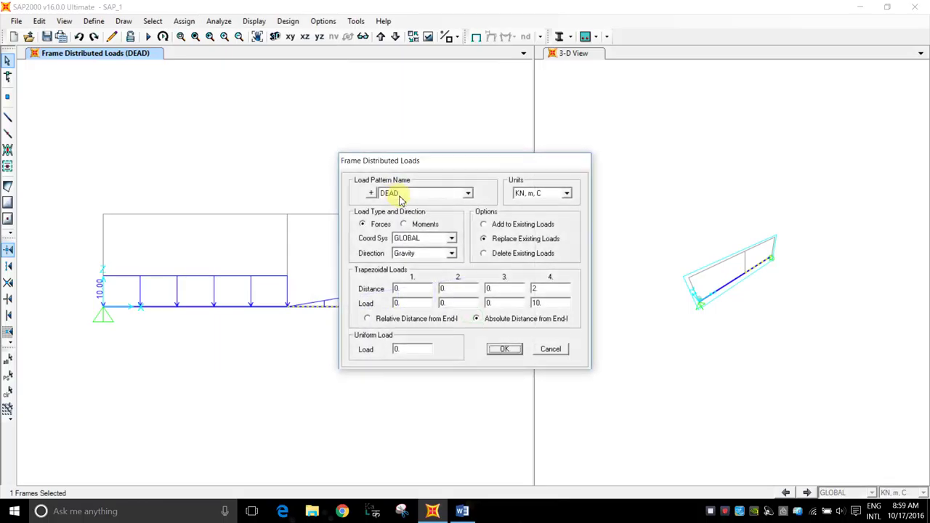
pyautogui.doubleClick(540, 303)
pyautogui.click(489, 254)
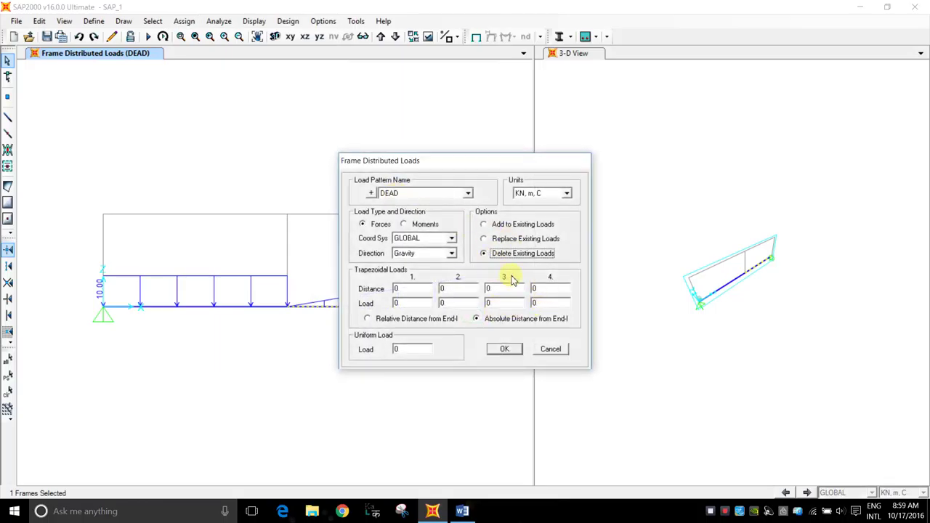
pyautogui.click(504, 349)
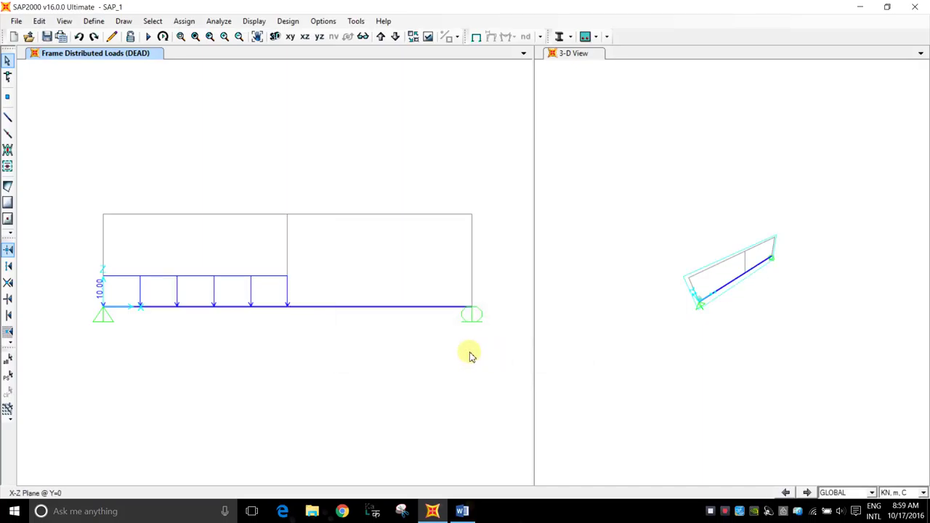
# Step: Assign a trapezoidal DEAD load to the right half with relative distances 0, 0, 0 and 1 and 10 kN/m at distance 1
pyautogui.click(383, 308)
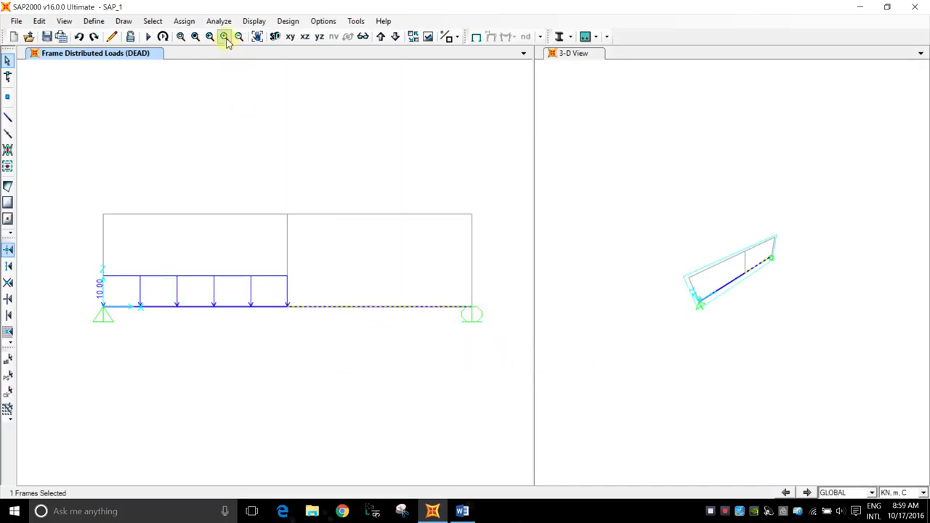
pyautogui.click(187, 22)
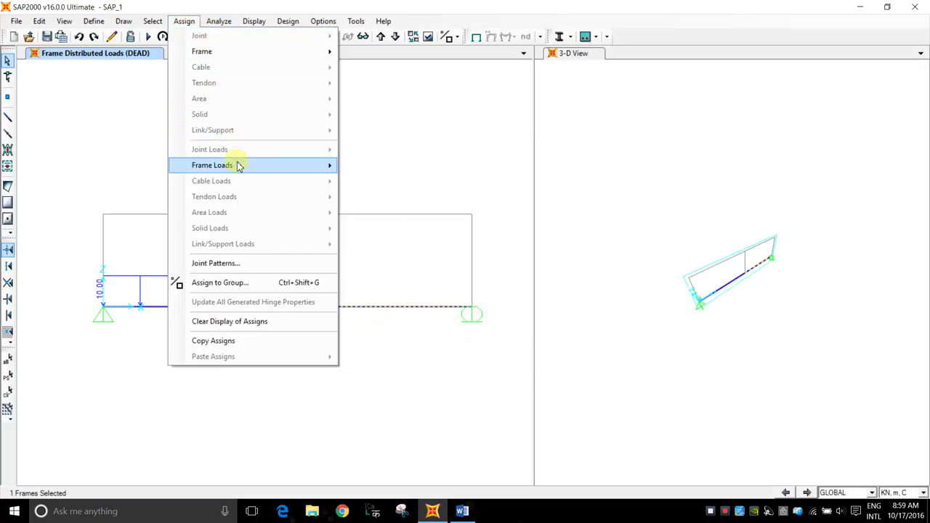
pyautogui.moveTo(239, 164)
pyautogui.click(402, 196)
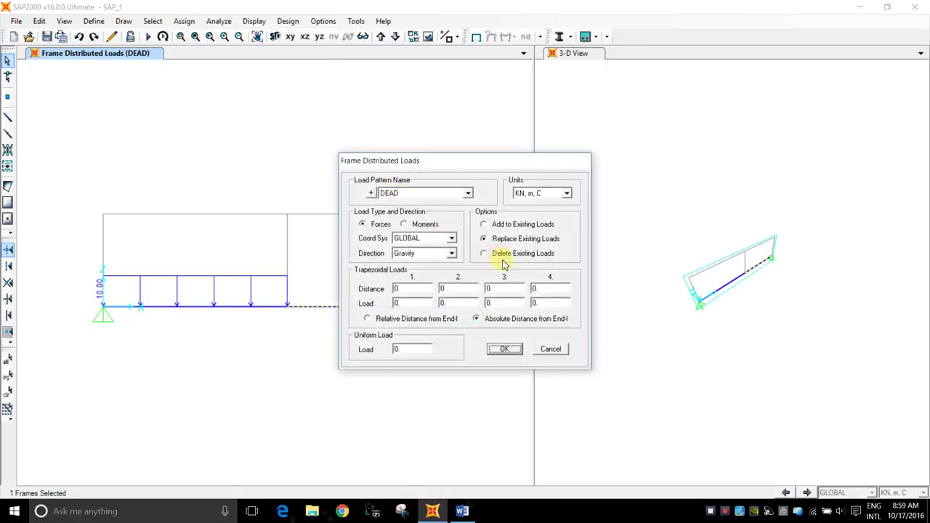
pyautogui.doubleClick(556, 290)
pyautogui.click(368, 322)
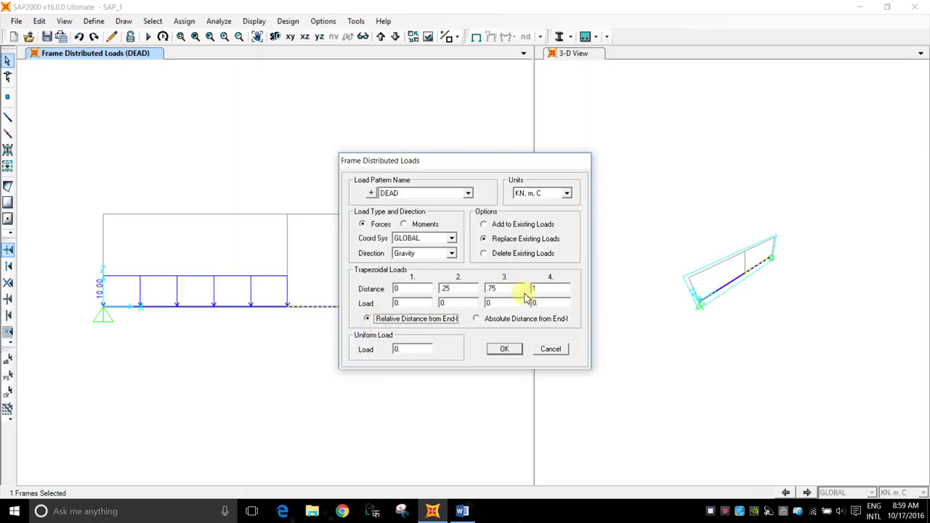
pyautogui.doubleClick(456, 287)
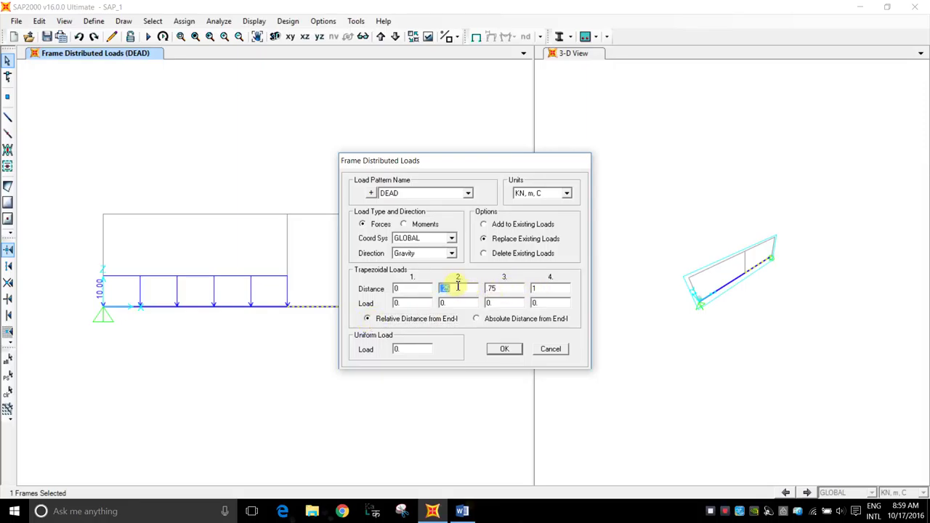
pyautogui.write('0')
pyautogui.click(500, 288)
pyautogui.write('0')
pyautogui.doubleClick(550, 303)
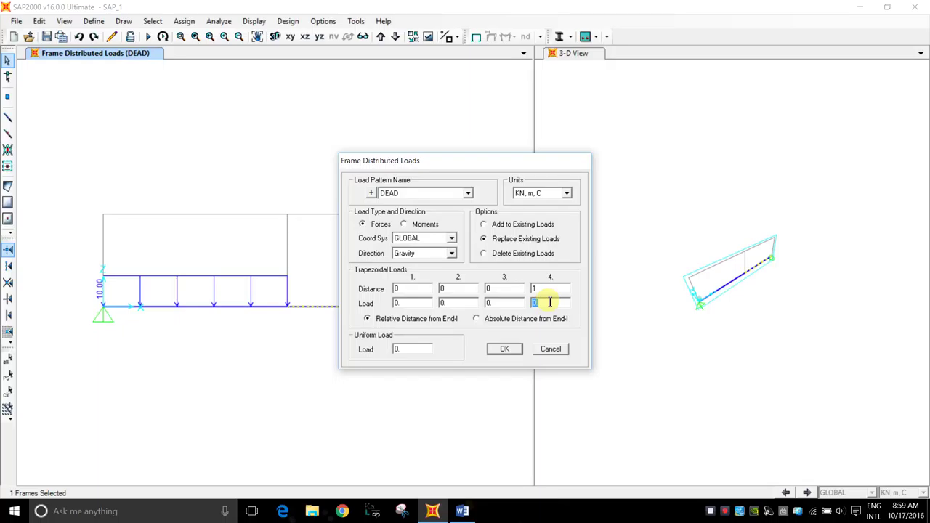
pyautogui.write('10')
pyautogui.click(507, 350)
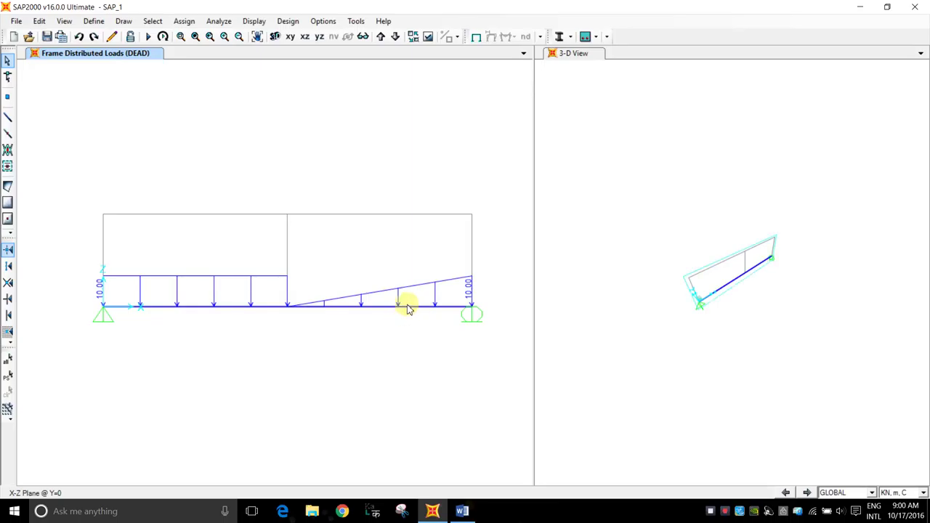
# Step: Switch the right half's trapezoidal load to absolute distances, with the 10 kN/m point at 4 m, replacing existing loads
pyautogui.click(412, 311)
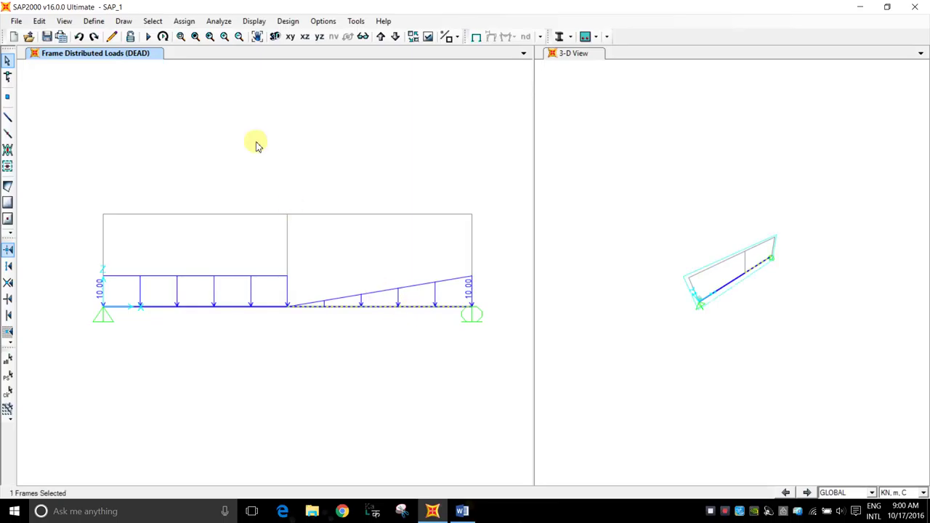
pyautogui.click(184, 21)
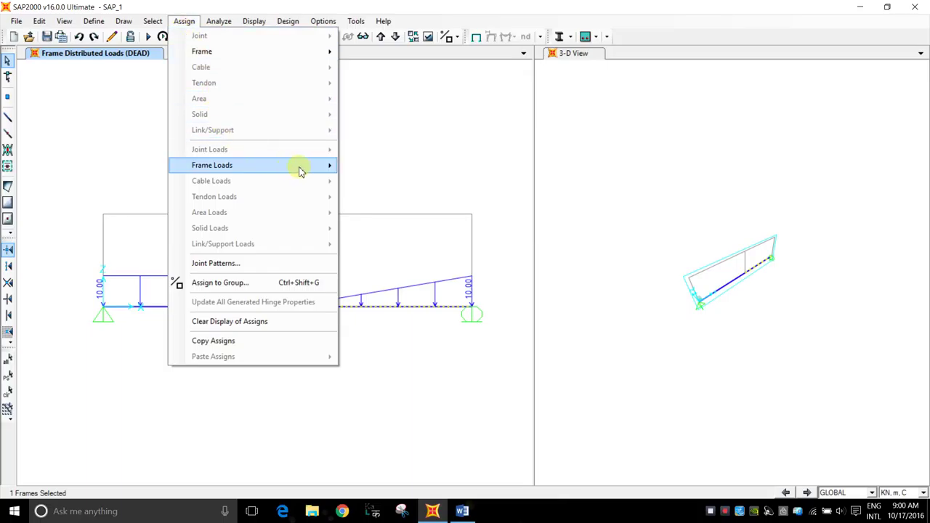
pyautogui.moveTo(299, 166)
pyautogui.click(402, 196)
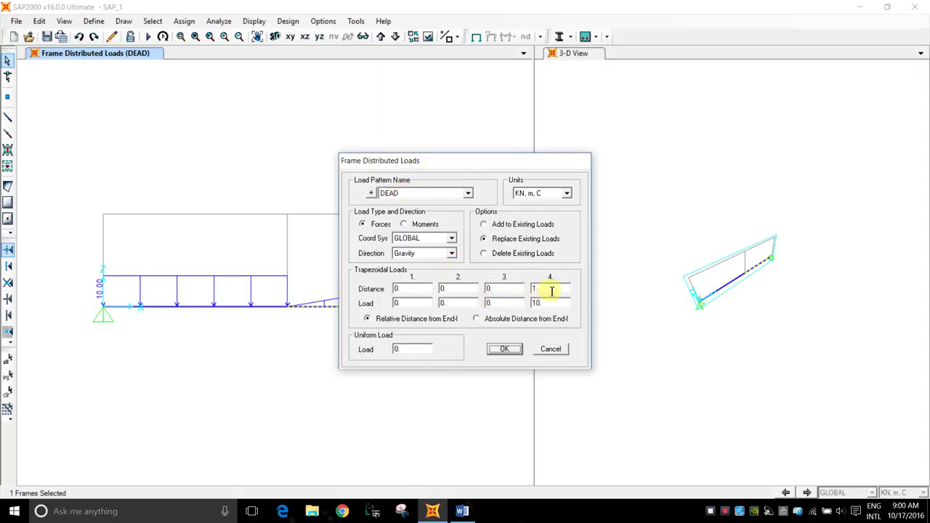
pyautogui.click(511, 319)
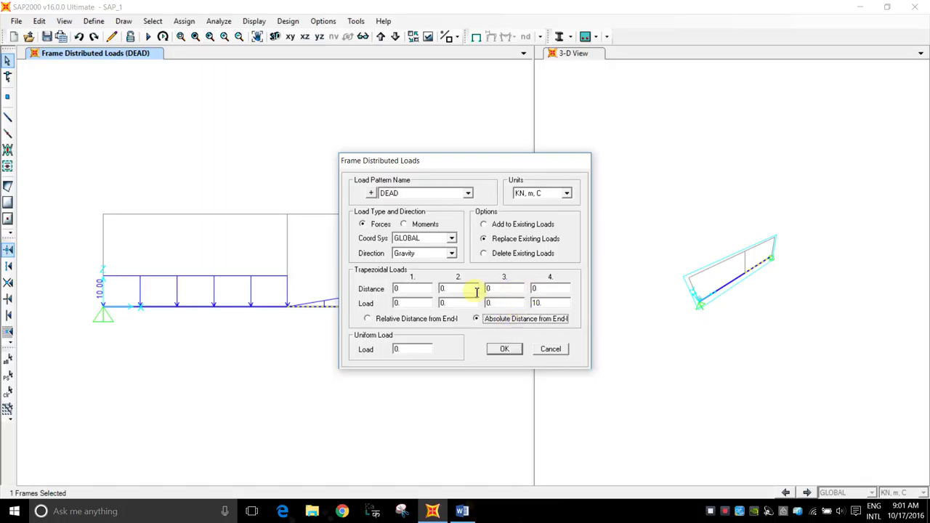
pyautogui.doubleClick(544, 287)
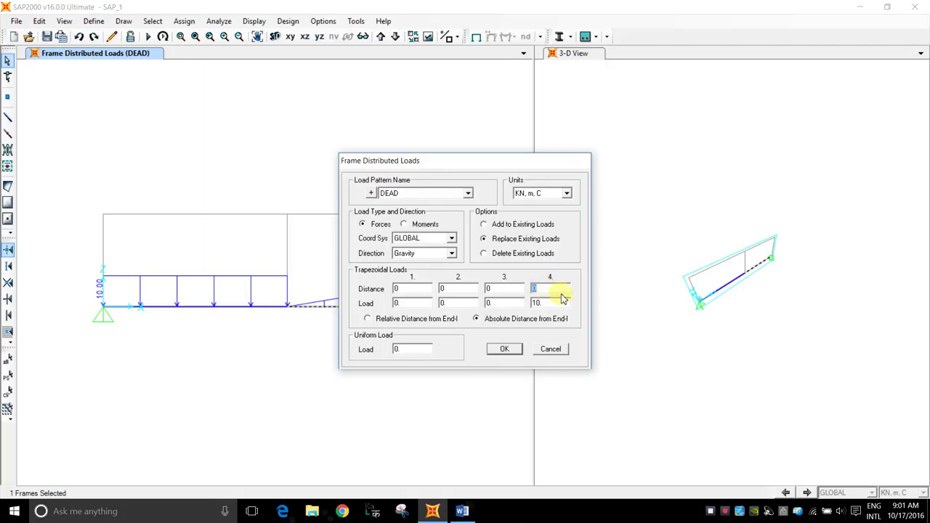
pyautogui.write('4')
pyautogui.click(506, 350)
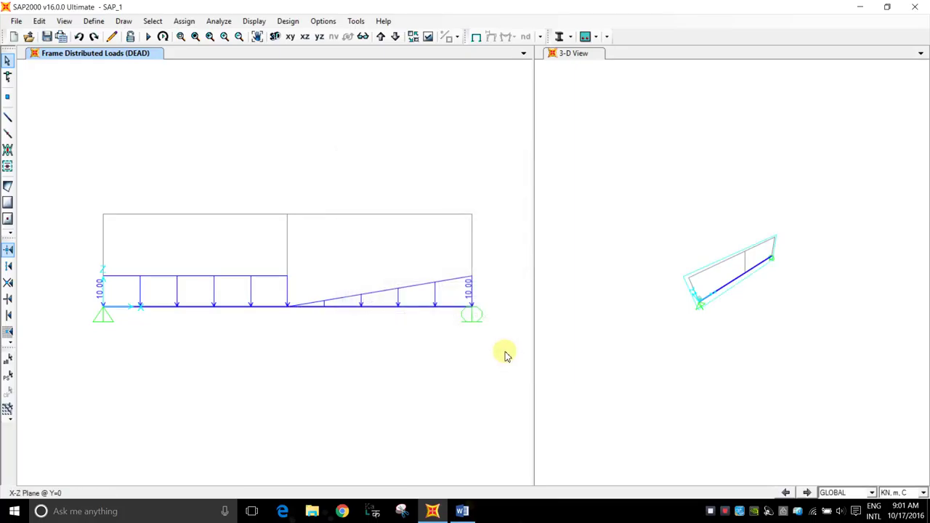
# Step: Reapply the right half's trapezoidal DEAD load with absolute distances, entering 4 m for the 10 kN/m point and replacing existing loads
pyautogui.click(410, 308)
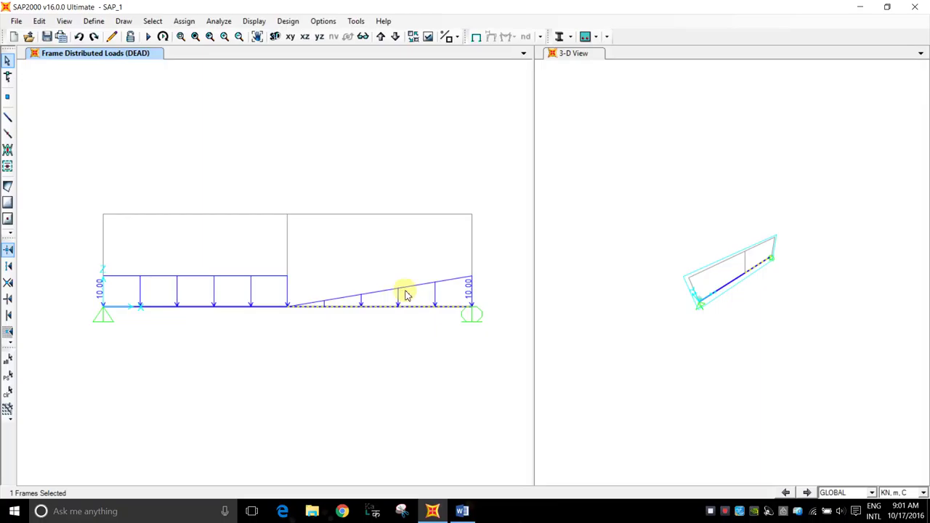
pyautogui.click(185, 21)
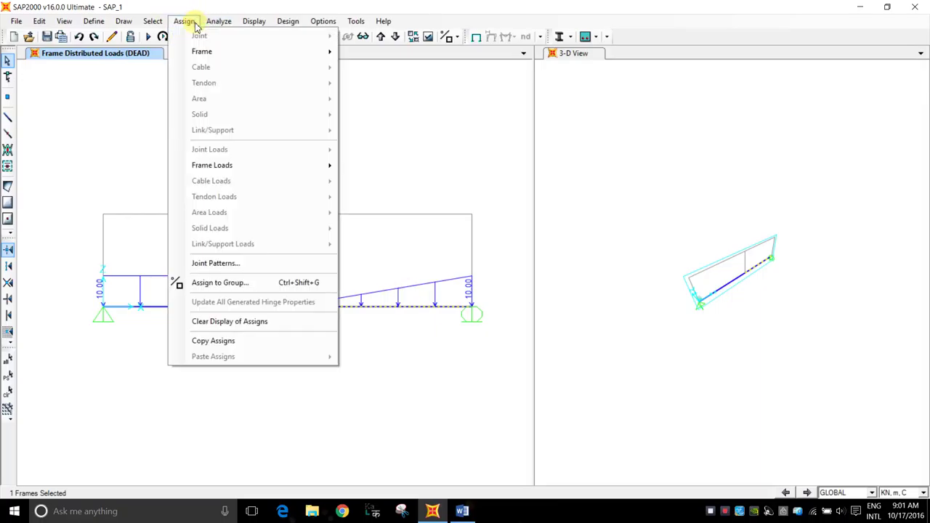
pyautogui.moveTo(272, 165)
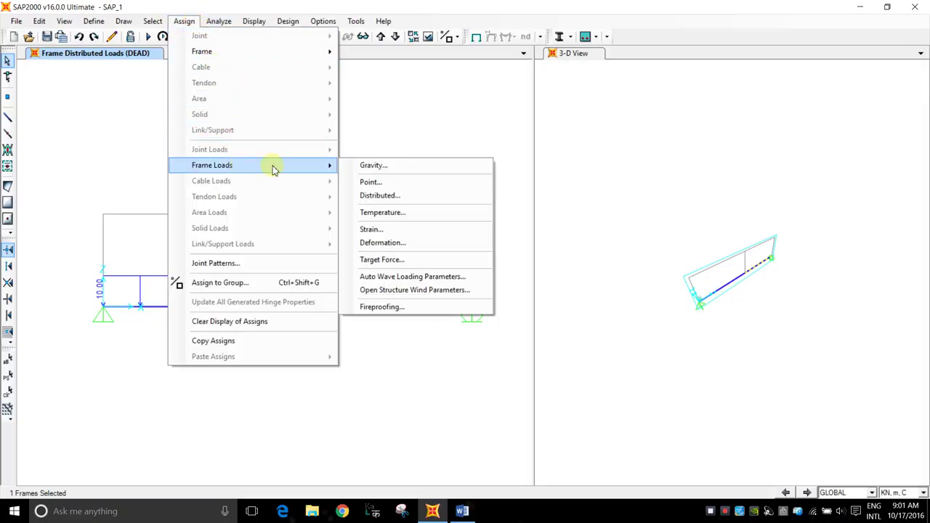
pyautogui.click(392, 196)
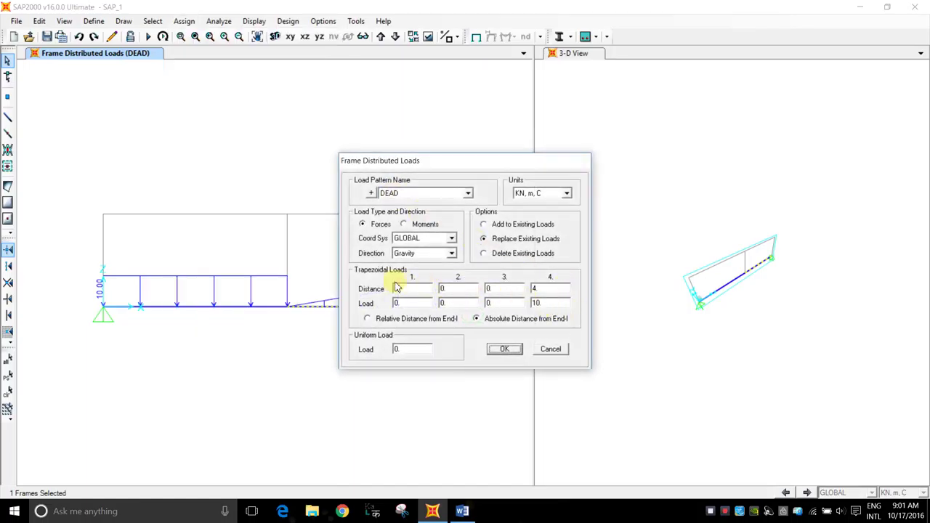
pyautogui.doubleClick(549, 287)
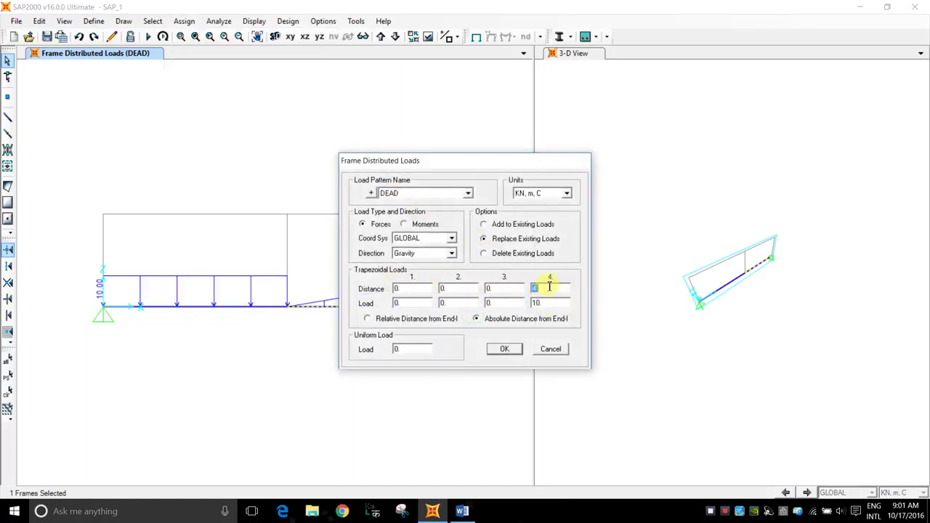
pyautogui.write('4')
pyautogui.click(508, 349)
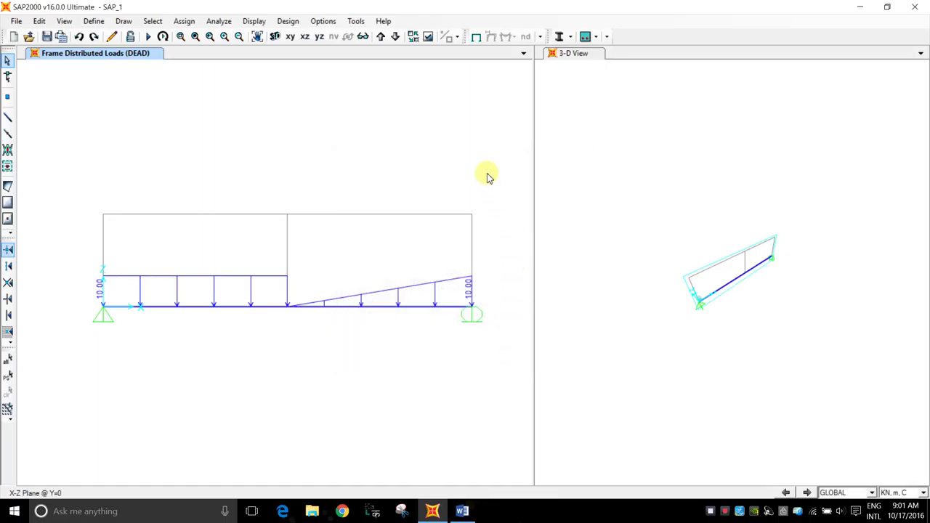
# Step: Inspect the line object information of the beam's right half and close it without changes
pyautogui.click(420, 306)
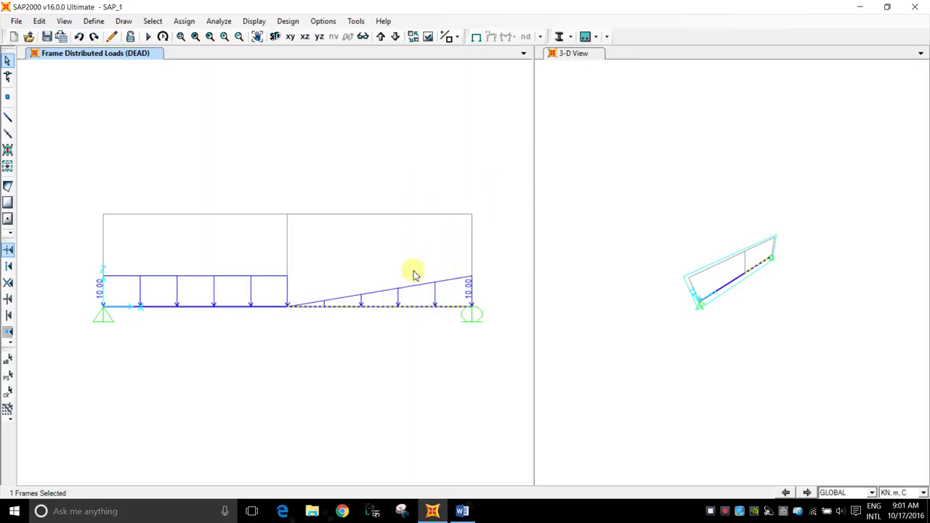
pyautogui.rightClick(414, 307)
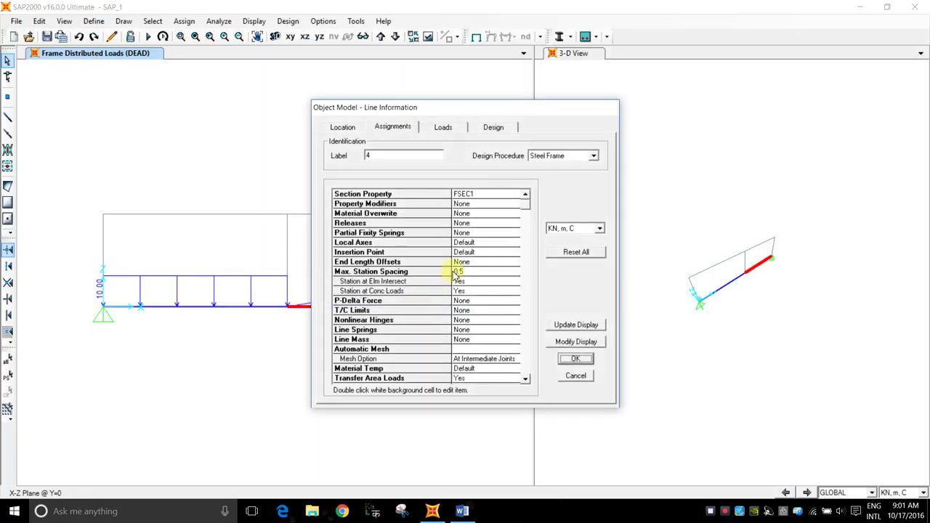
pyautogui.click(575, 375)
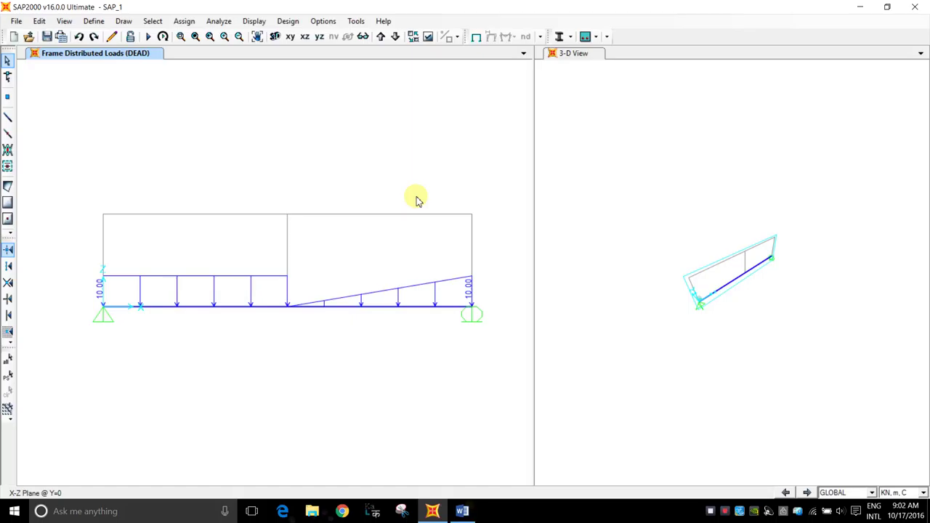
pyautogui.click(408, 308)
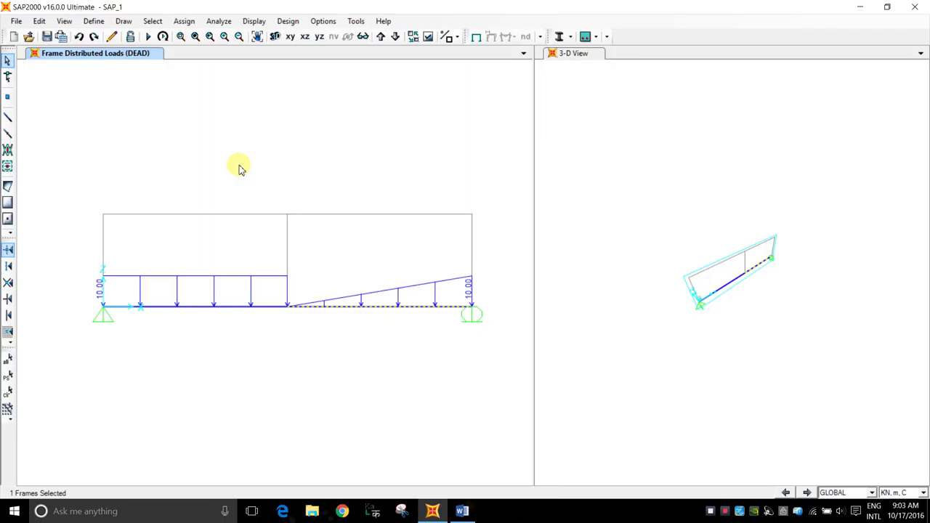
pyautogui.click(123, 22)
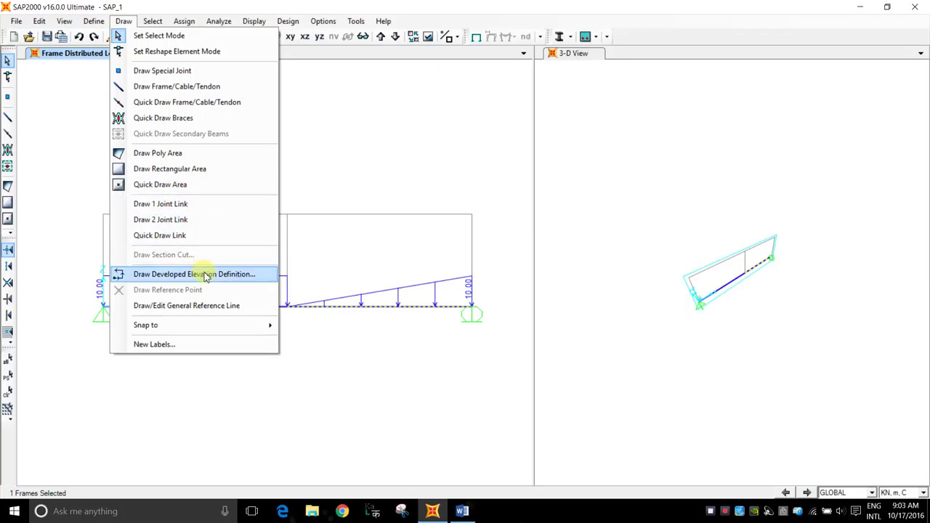
pyautogui.click(721, 498)
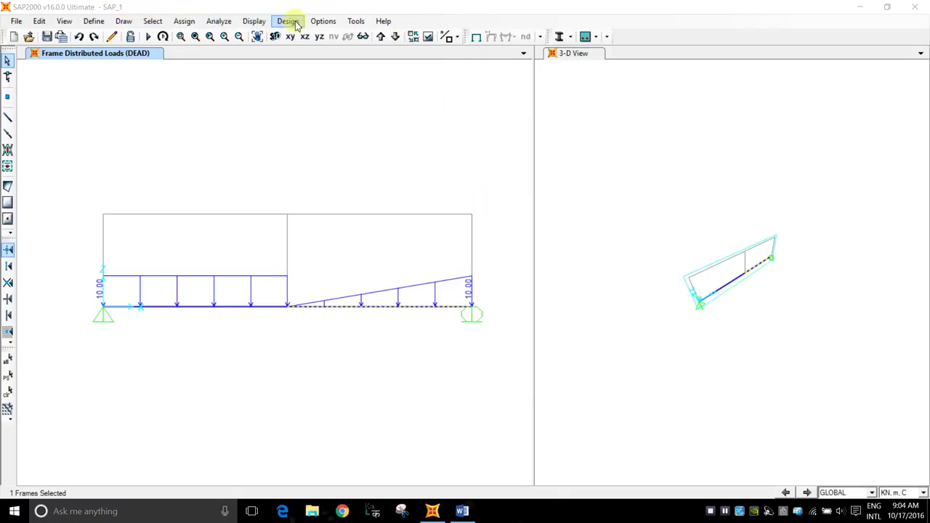
pyautogui.click(258, 24)
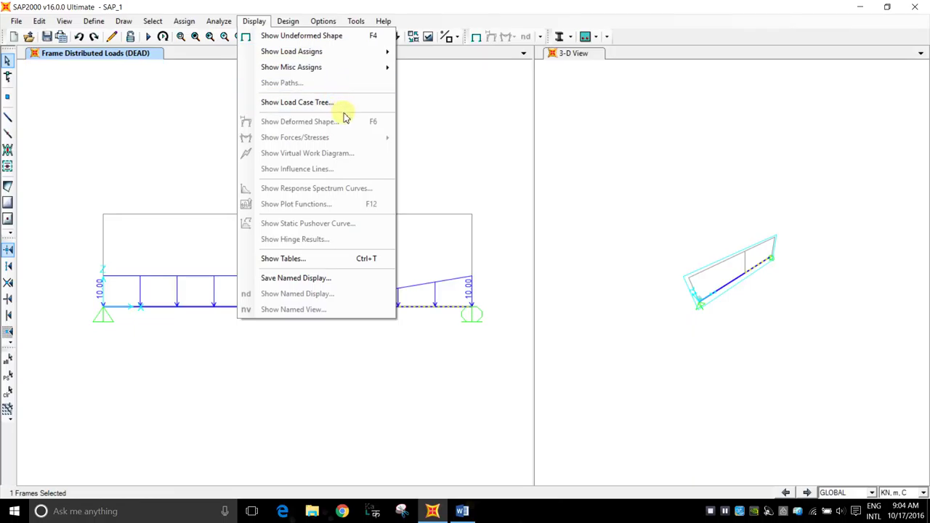
pyautogui.click(501, 164)
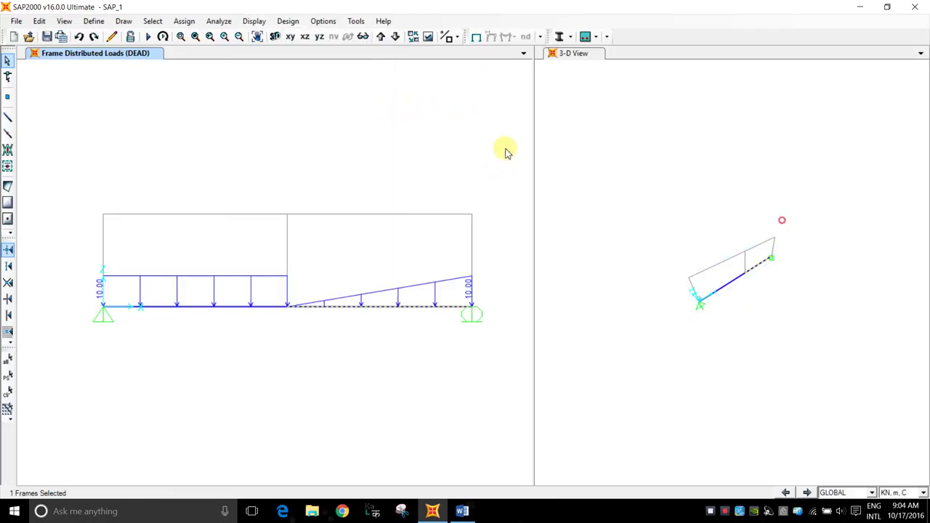
pyautogui.click(289, 22)
pyautogui.moveTo(321, 22)
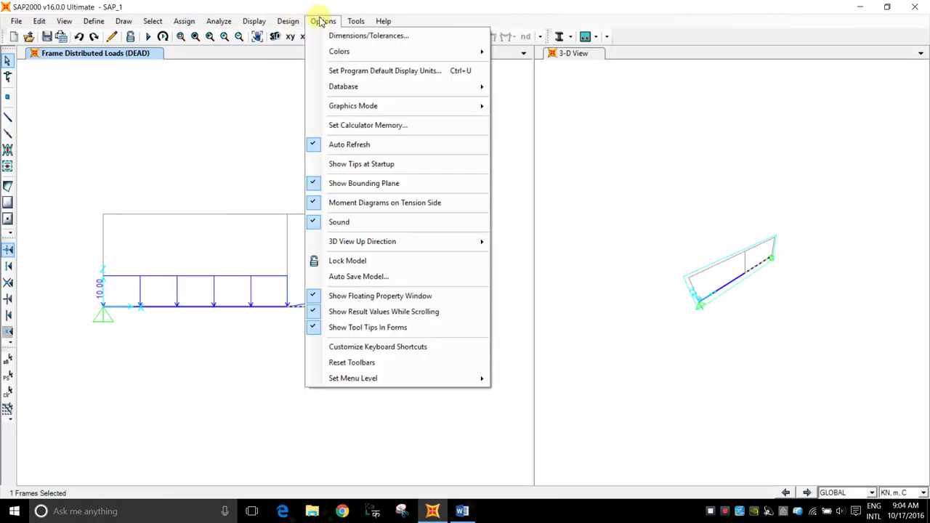
# Step: Run the analysis for the DEAD and MODAL load cases
pyautogui.moveTo(230, 25)
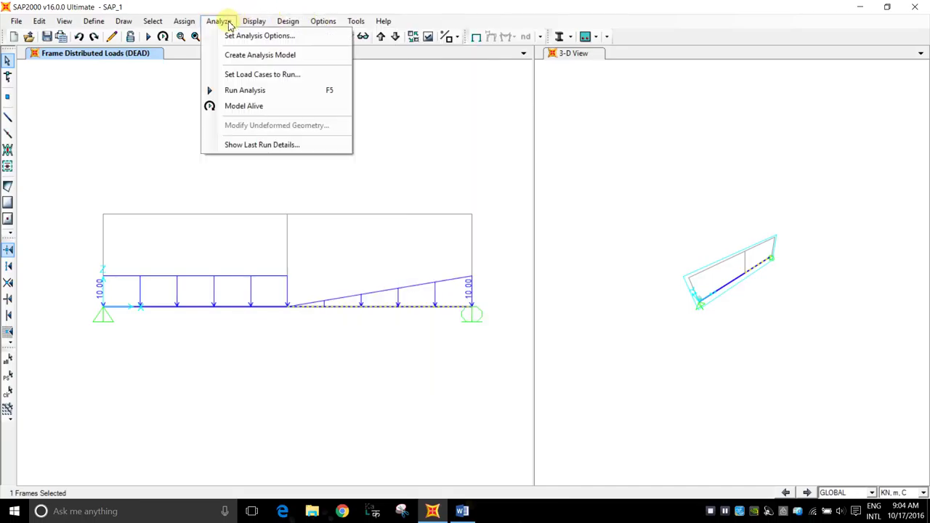
pyautogui.click(223, 13)
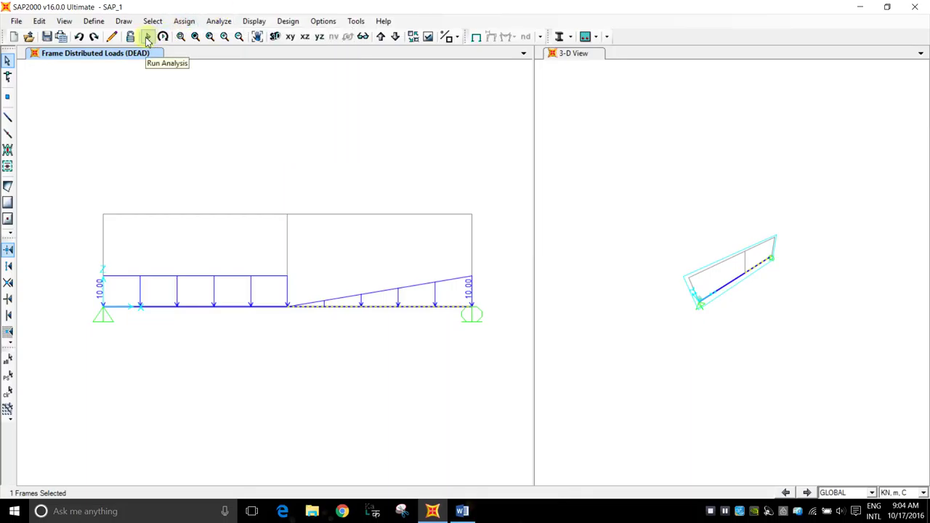
pyautogui.click(148, 38)
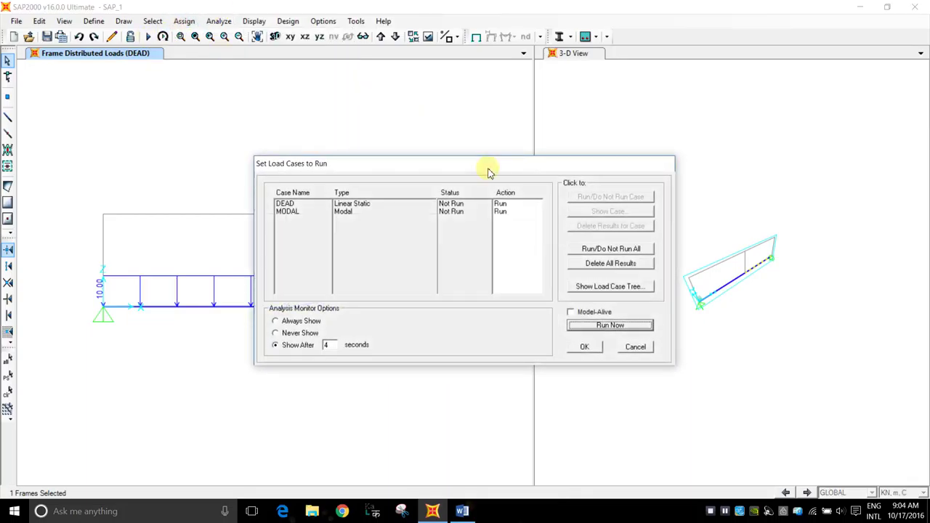
pyautogui.click(592, 327)
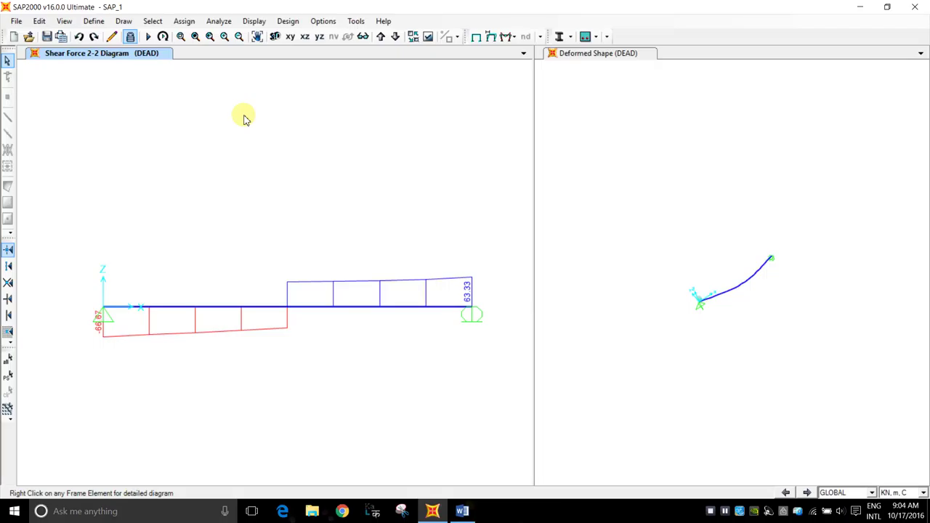
# Step: Display the beam's Moment 3-3 diagram for the DEAD case with values shown
pyautogui.click(255, 21)
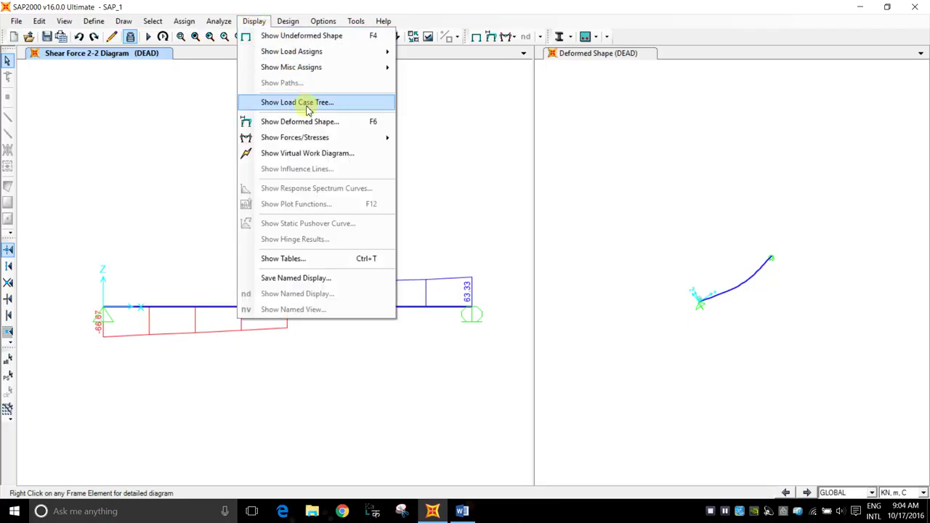
pyautogui.moveTo(322, 138)
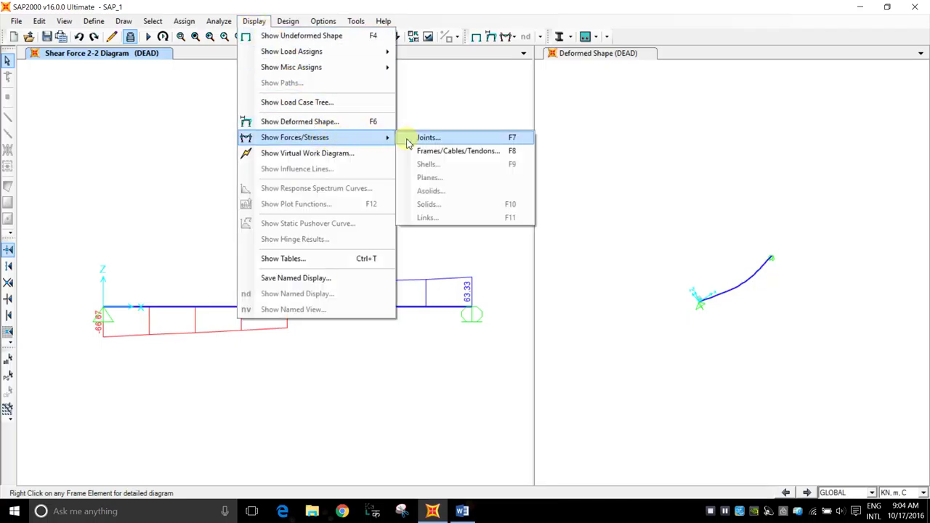
pyautogui.click(438, 153)
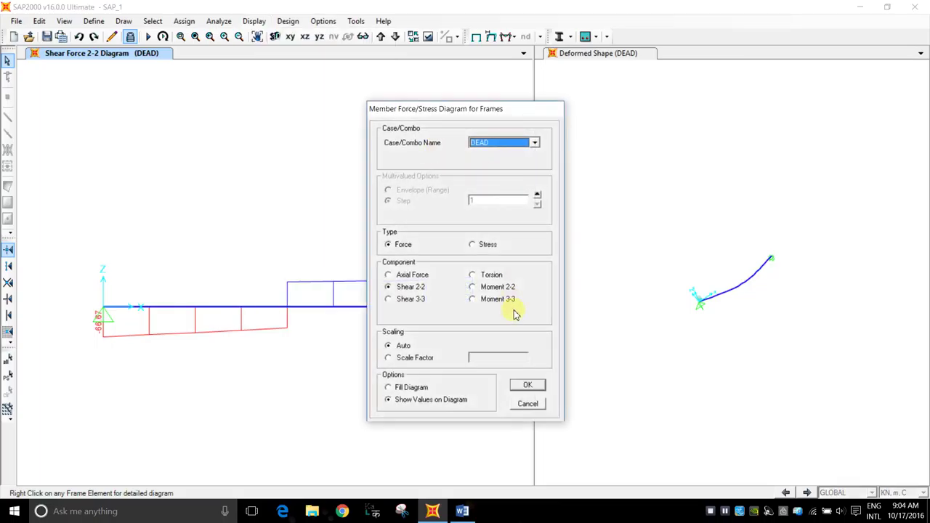
pyautogui.click(499, 299)
pyautogui.click(530, 385)
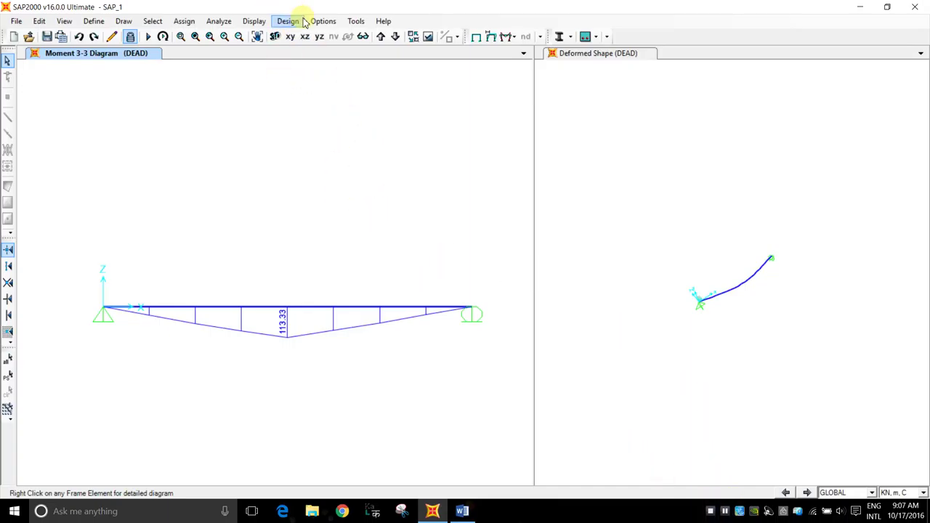
# Step: Switch the frame force diagram to Shear 2-2 for the DEAD case with values shown
pyautogui.click(253, 21)
pyautogui.moveTo(349, 142)
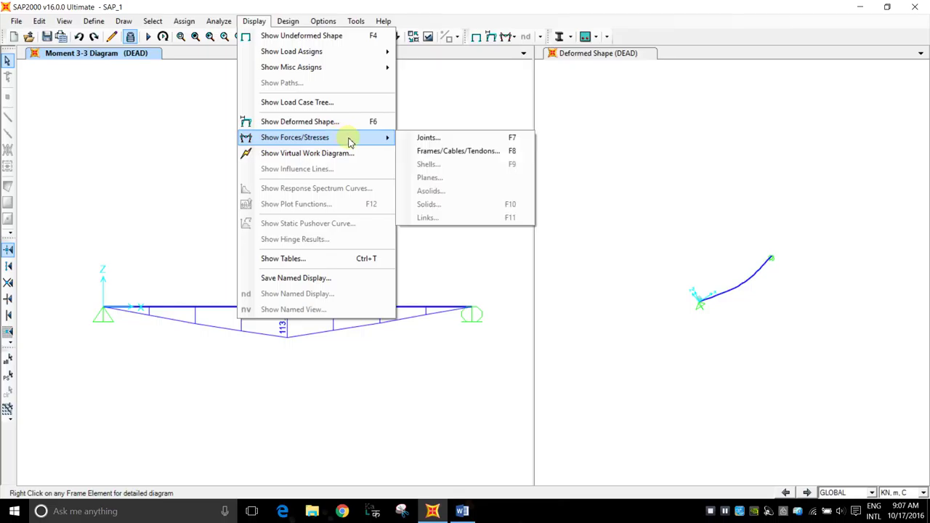
pyautogui.click(447, 151)
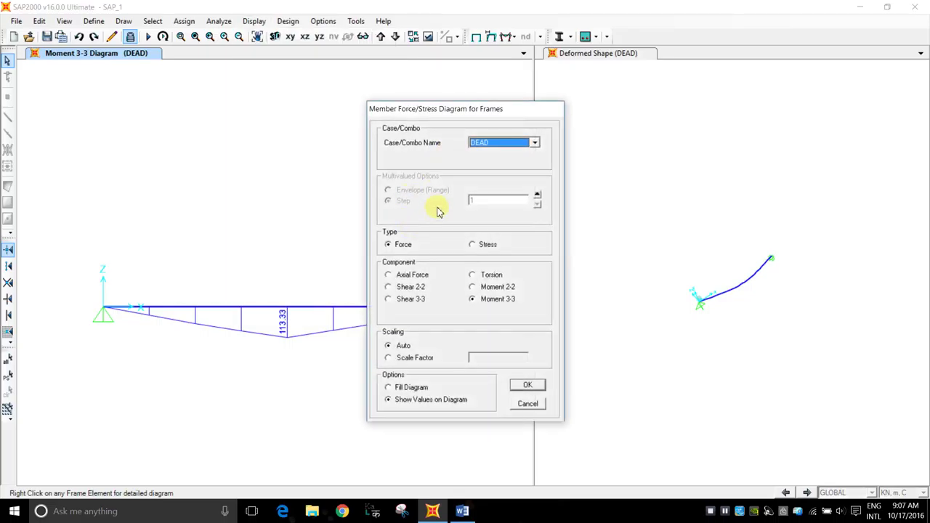
pyautogui.click(409, 299)
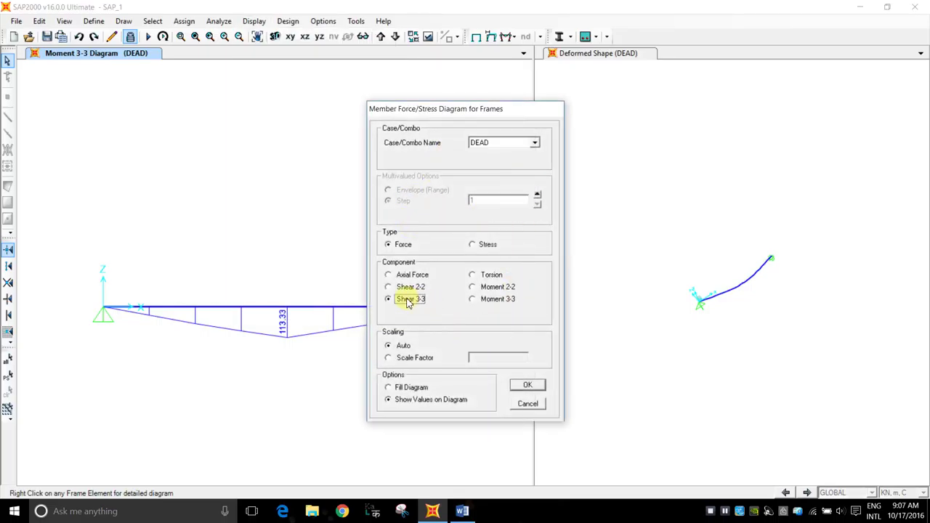
pyautogui.click(407, 287)
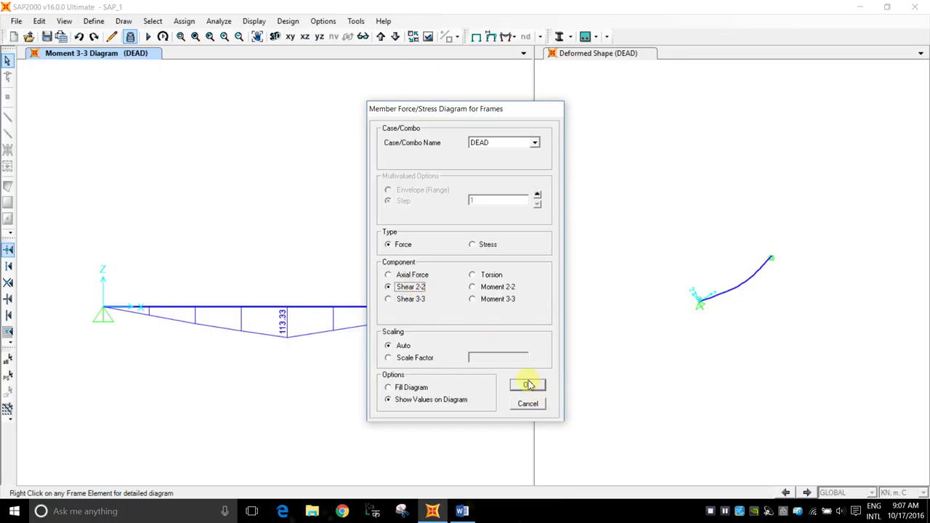
pyautogui.click(528, 385)
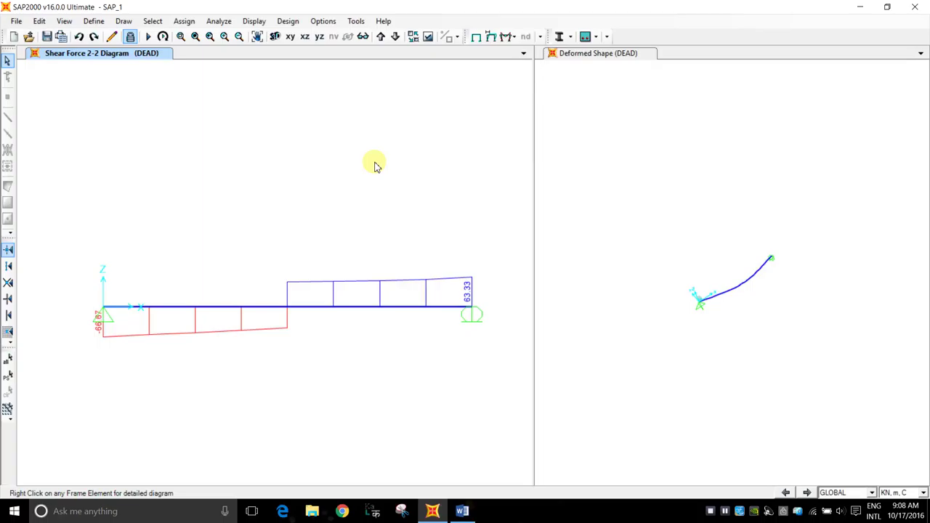
# Step: Switch the frame force diagram back to Moment 3-3 for the DEAD case with values shown
pyautogui.click(256, 21)
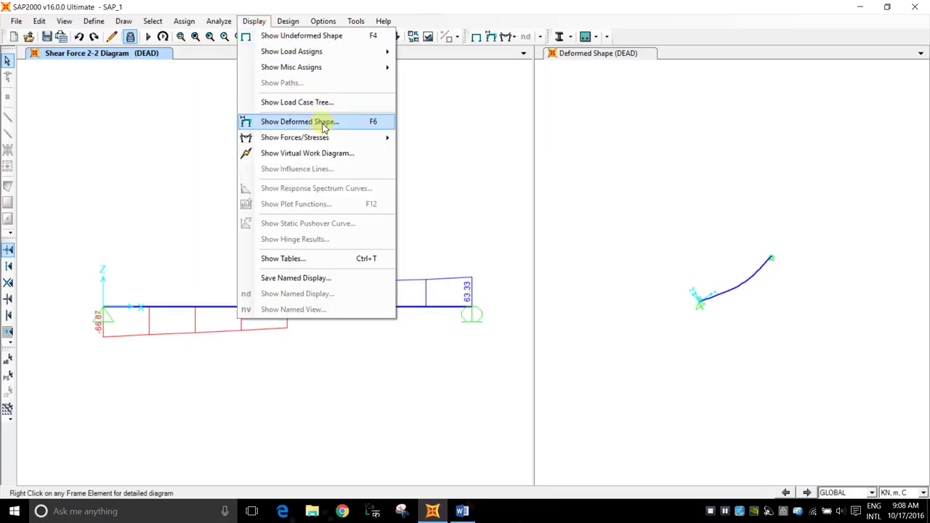
pyautogui.moveTo(312, 137)
pyautogui.click(442, 152)
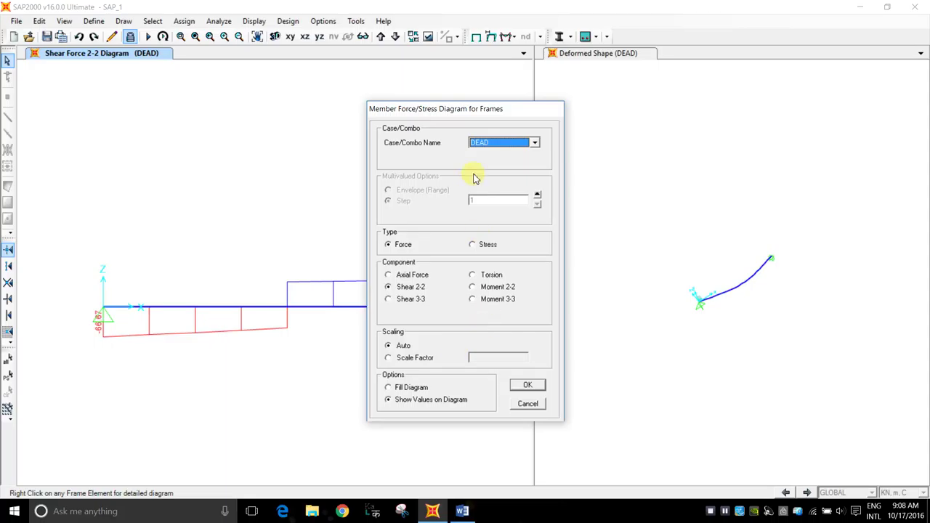
pyautogui.click(485, 300)
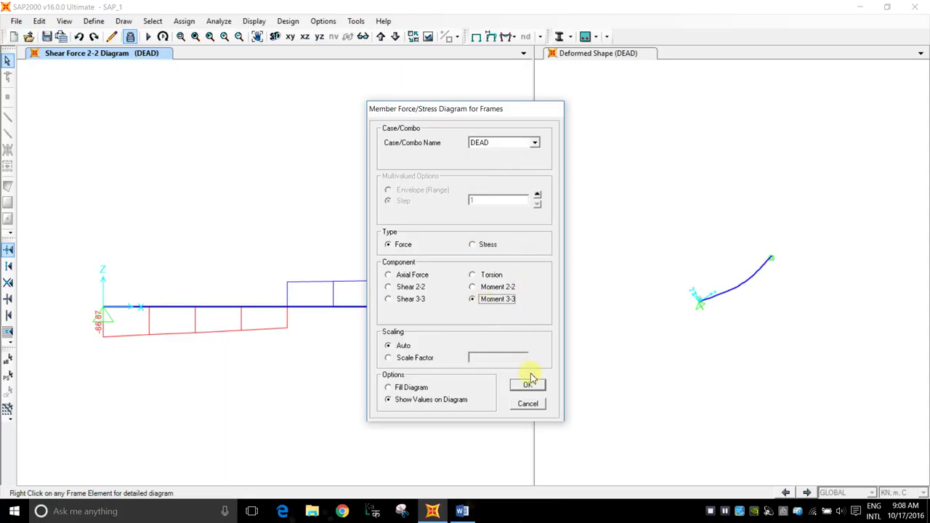
pyautogui.click(528, 384)
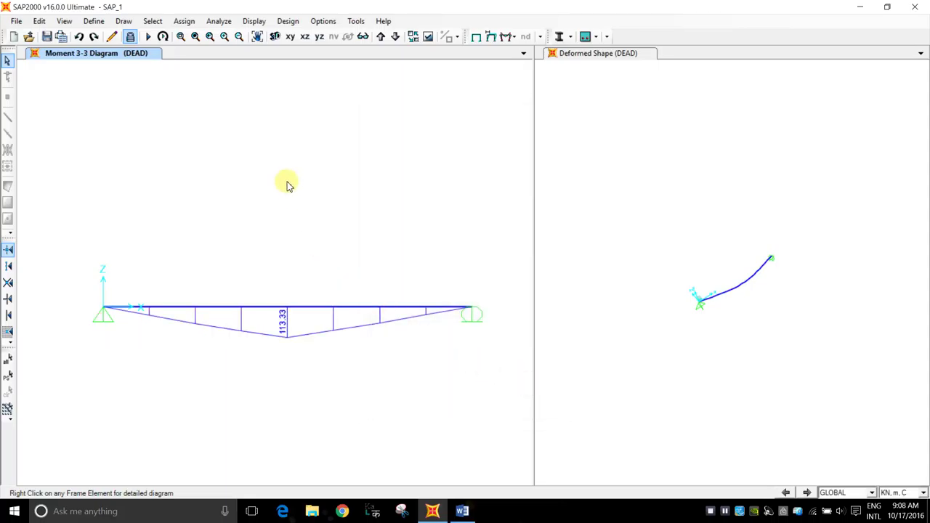